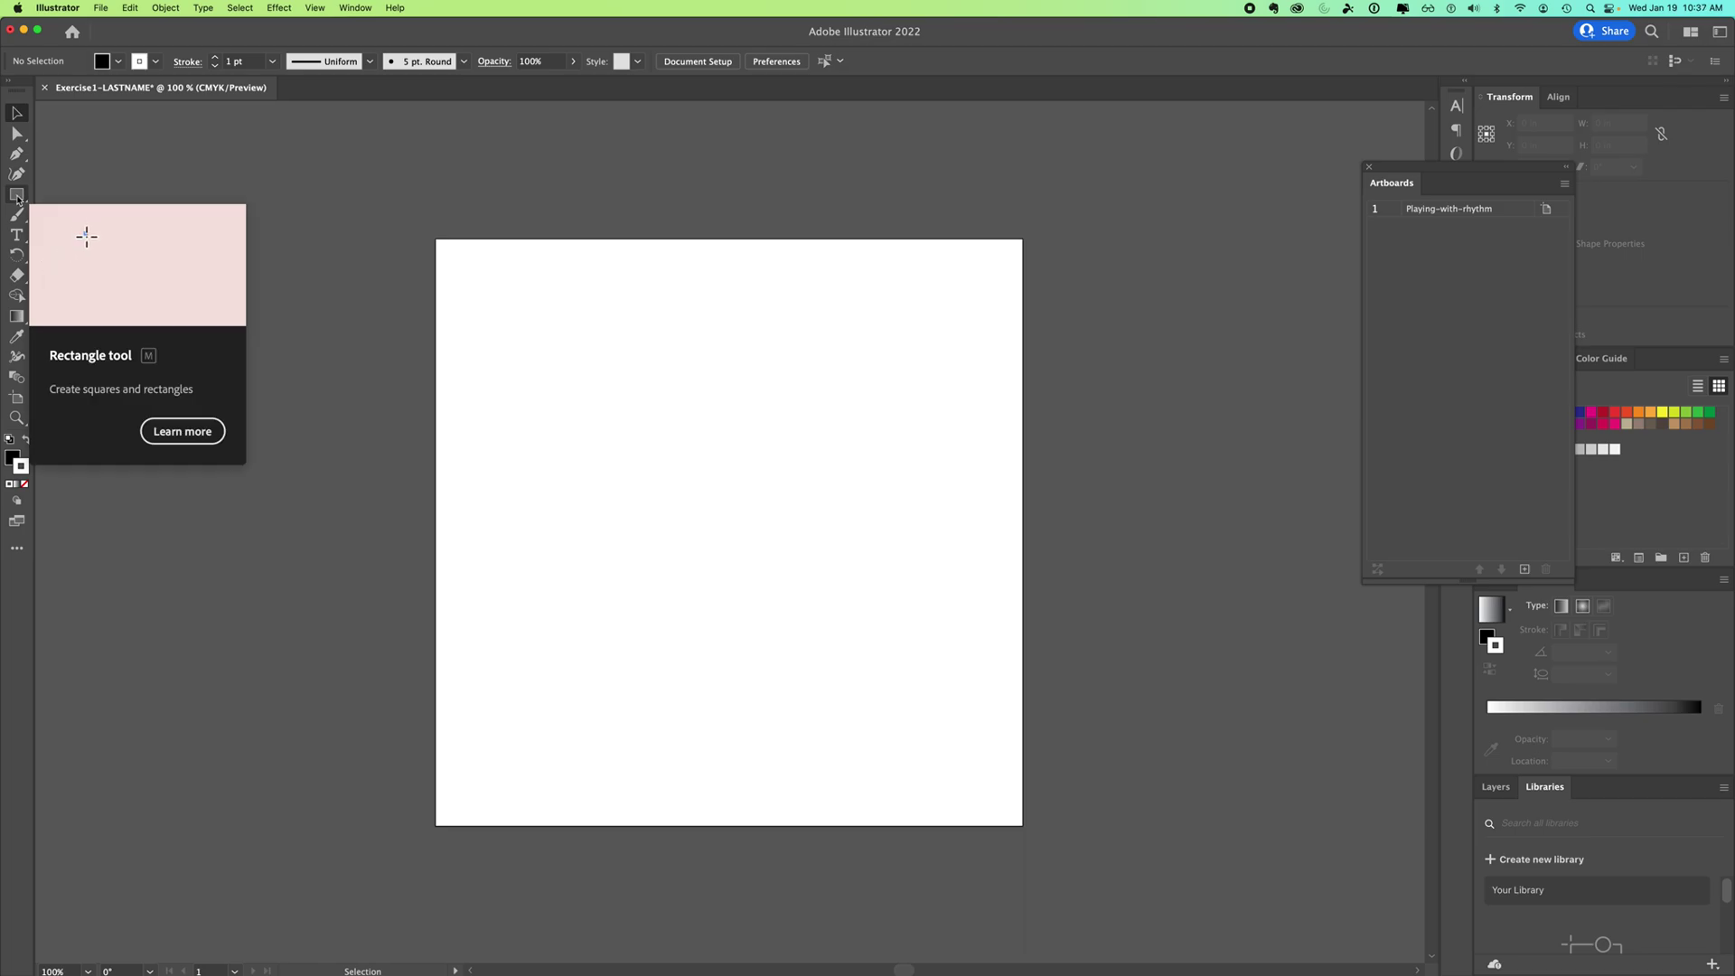
Switch to the Rectangle tool with the black fill swatch in front of the white stroke
click(17, 197)
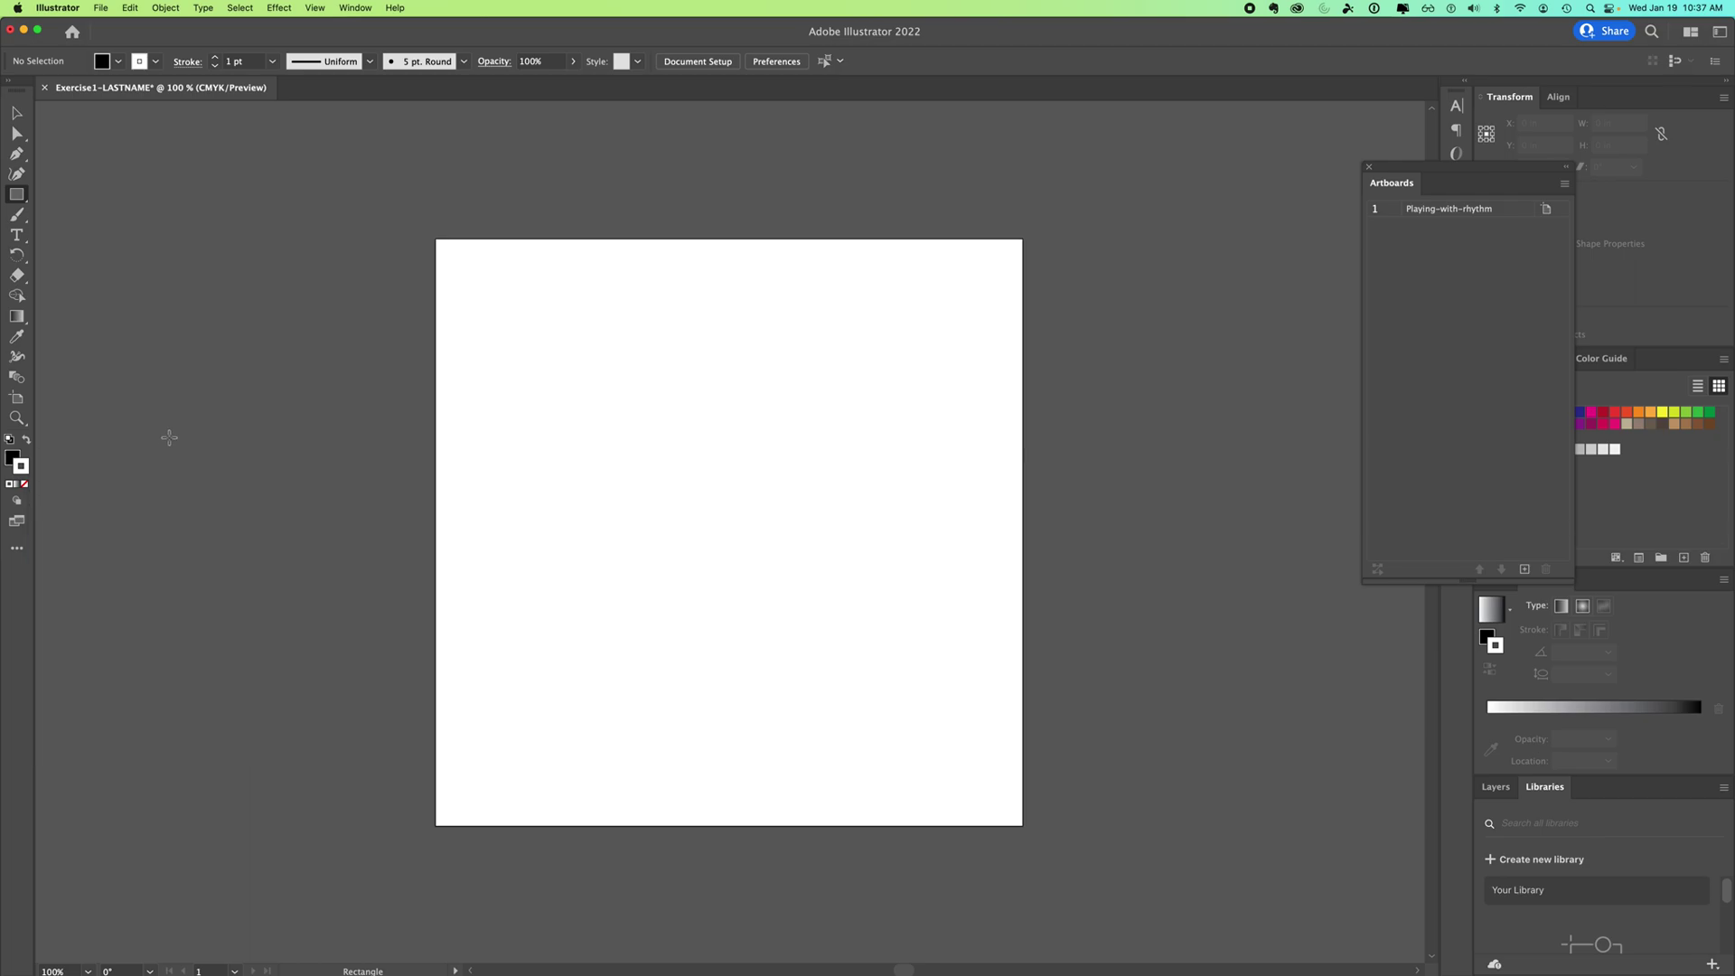
click(14, 459)
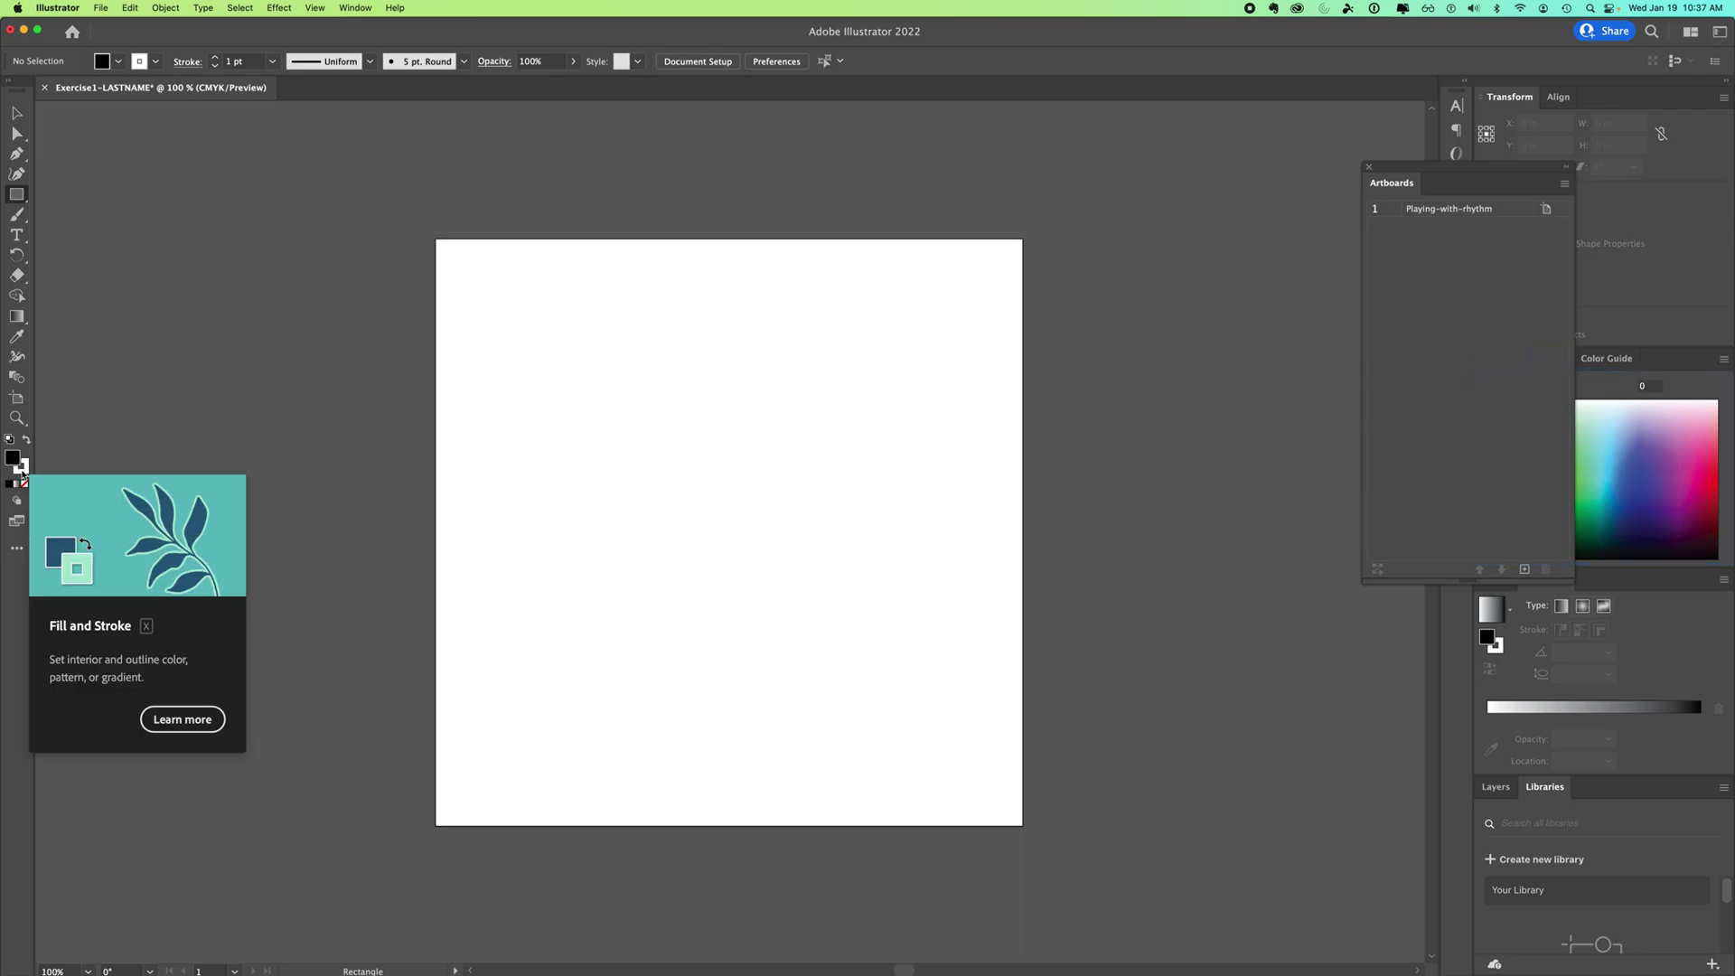
click(21, 468)
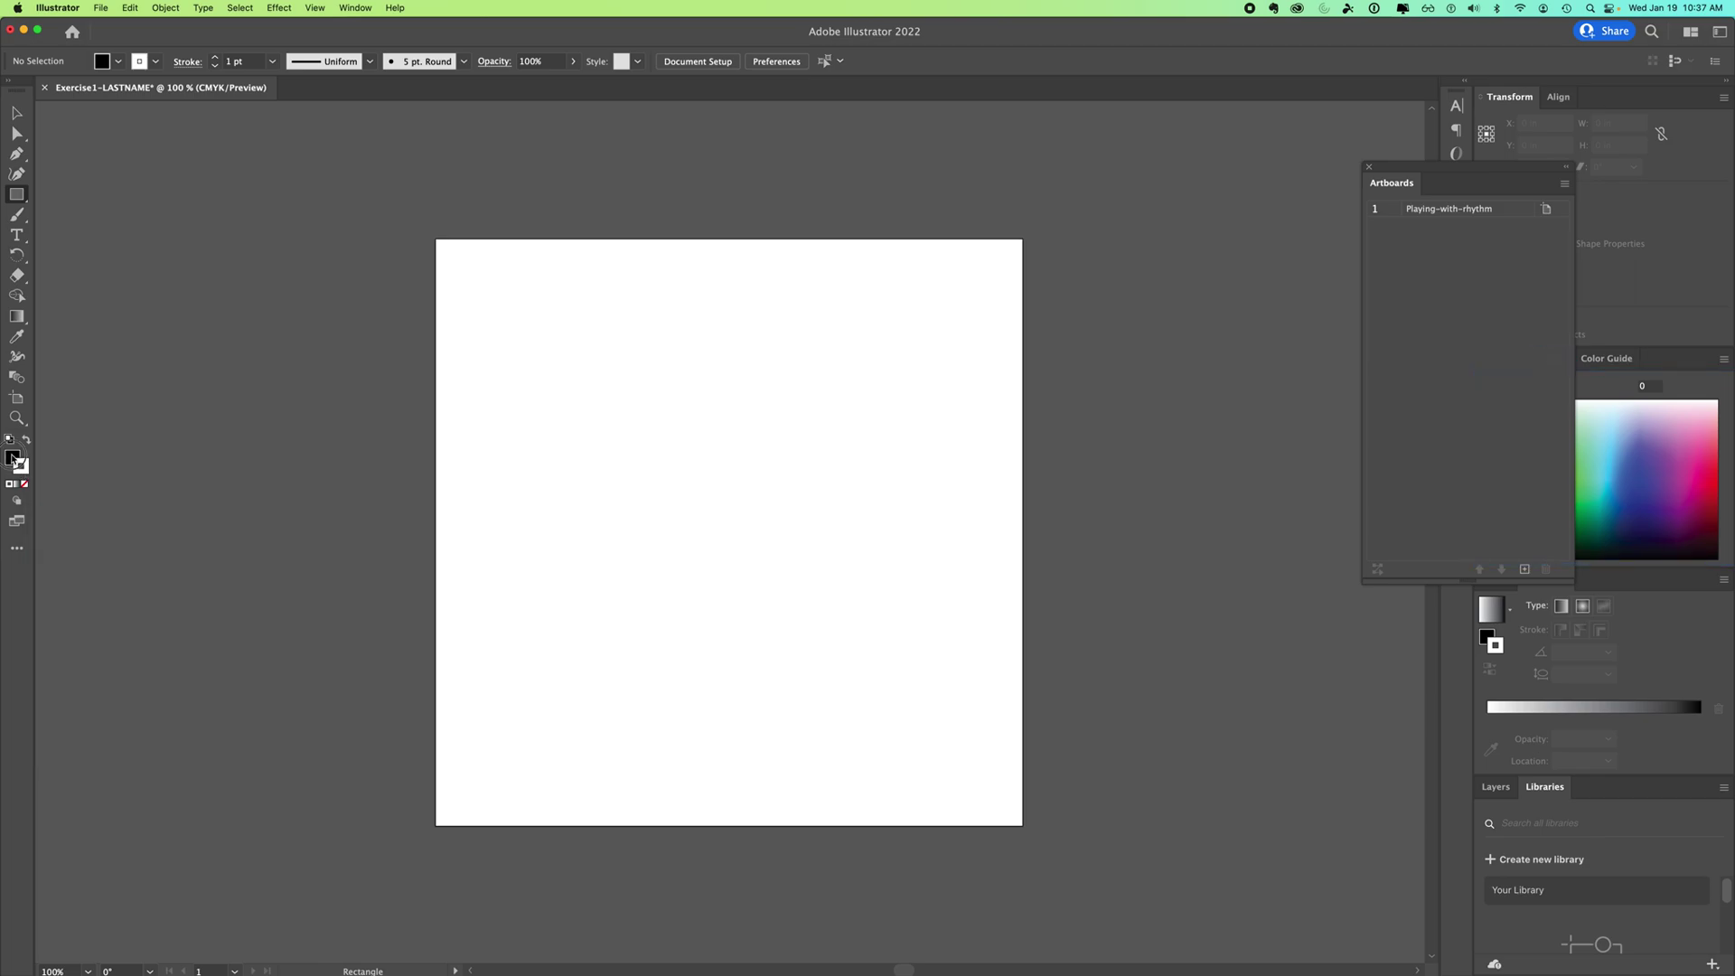
click(13, 459)
Float the Color panel with its full options and CMYK sliders showing K 100%
drag(1435, 171, 1215, 160)
drag(1554, 358, 750, 143)
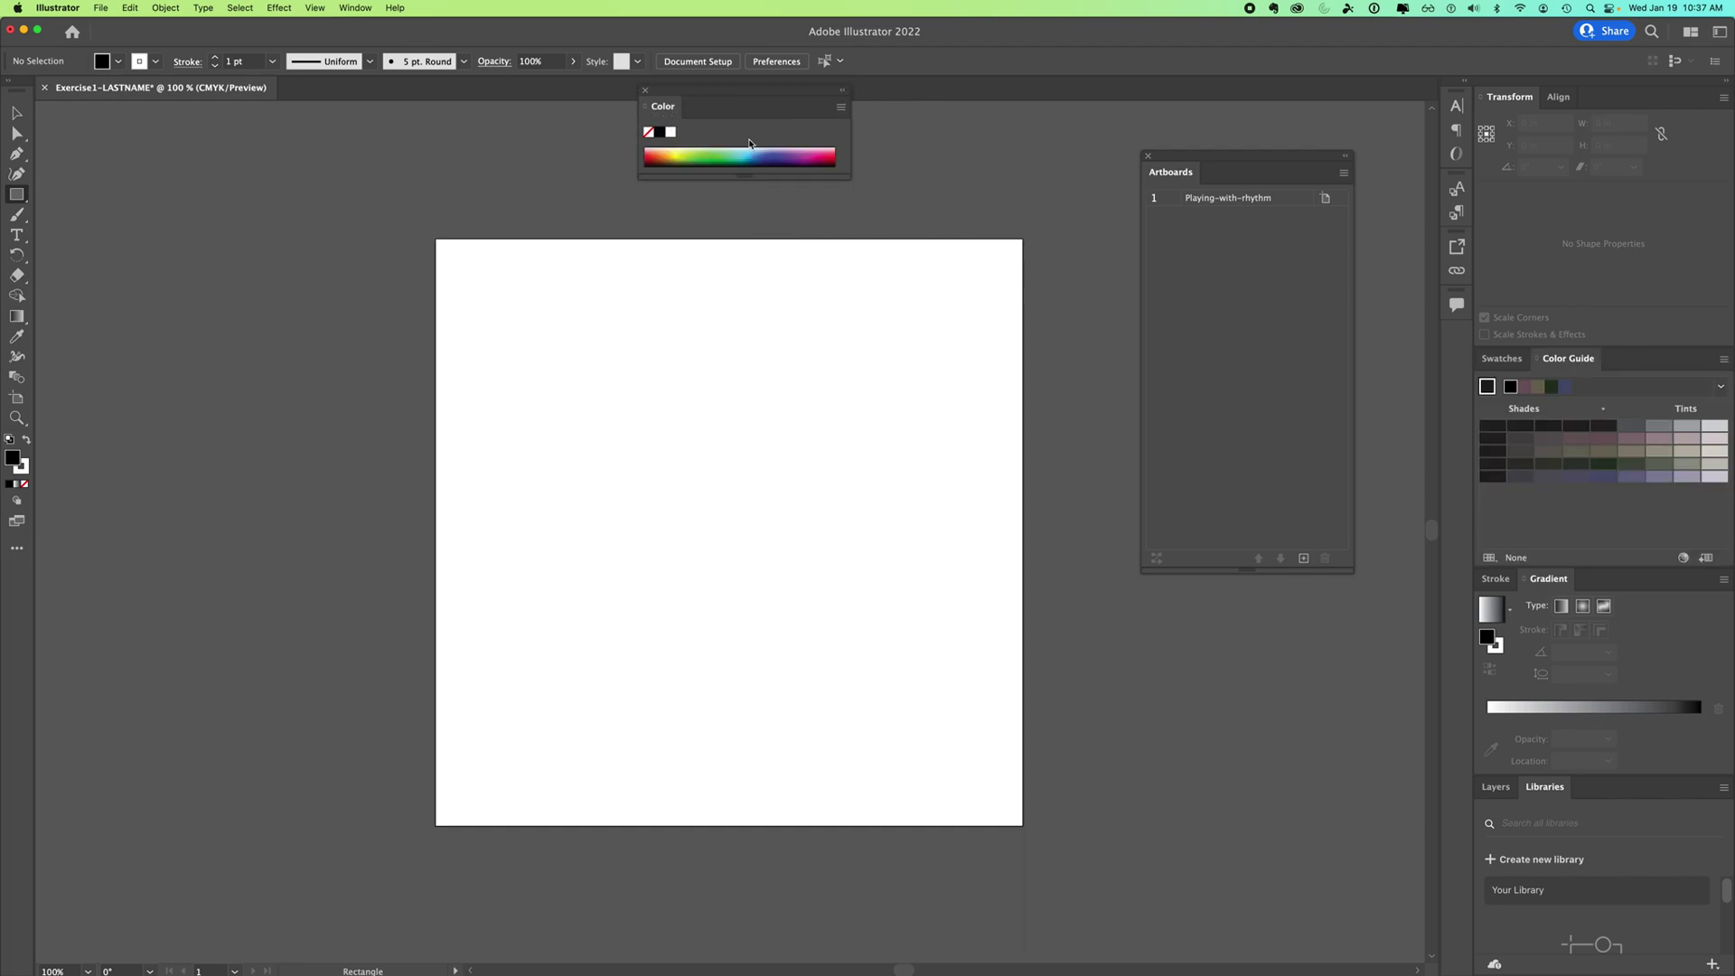
click(841, 107)
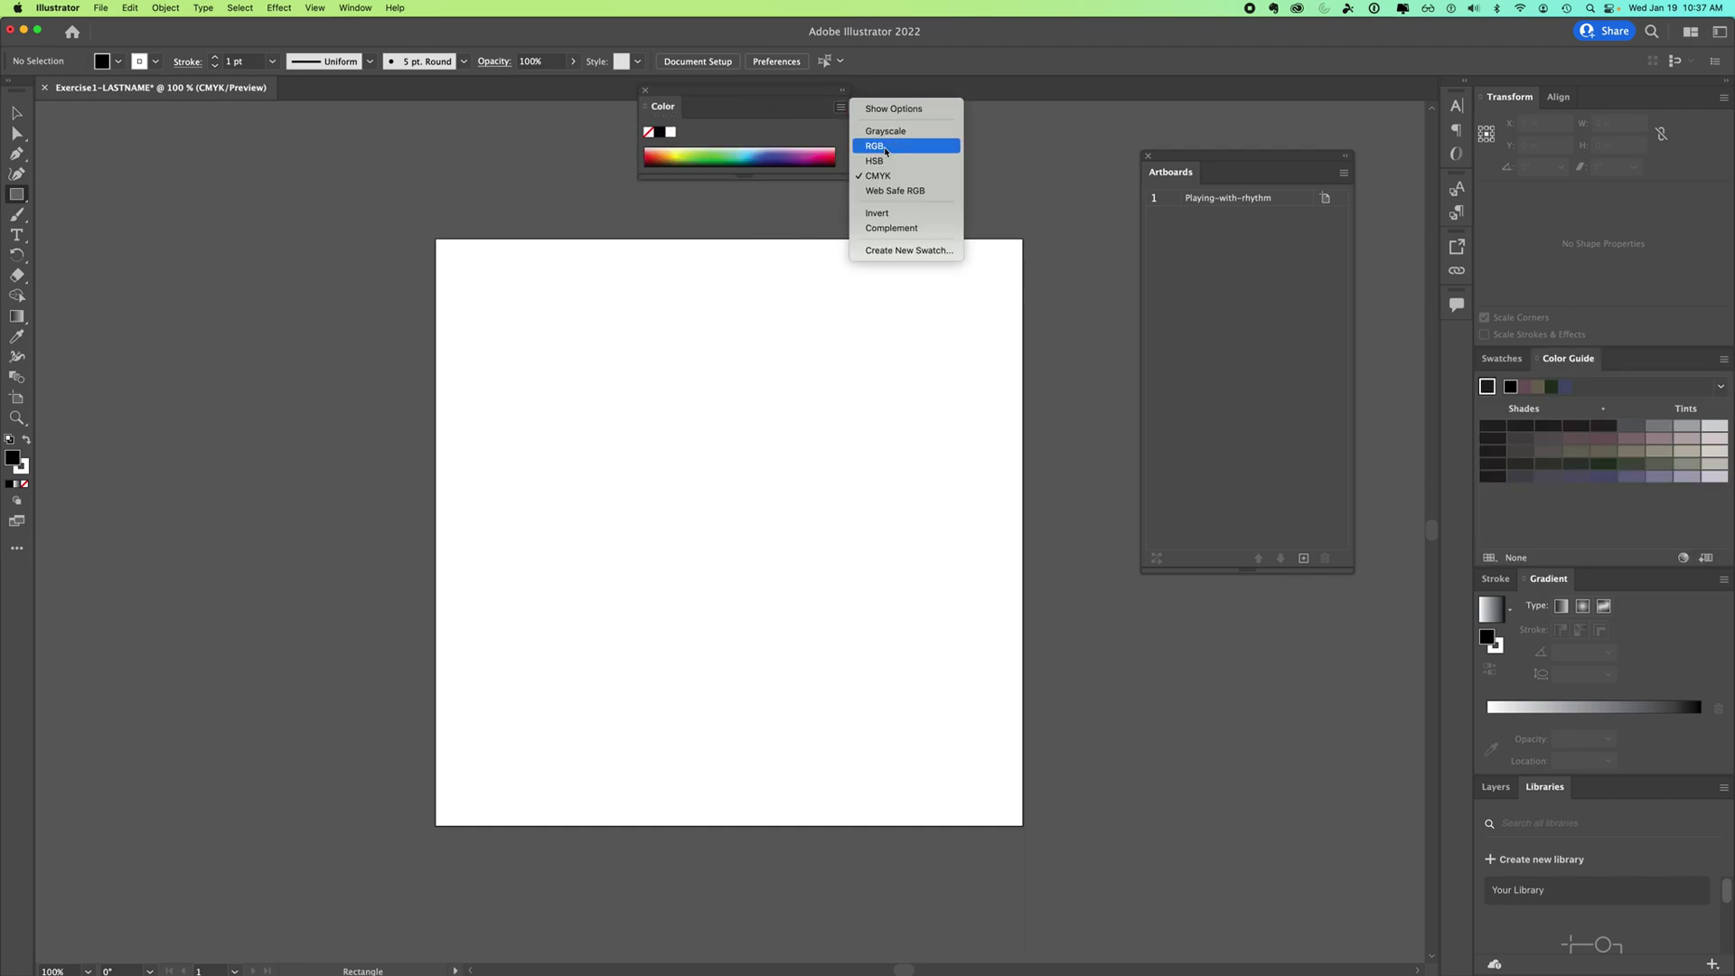
click(875, 108)
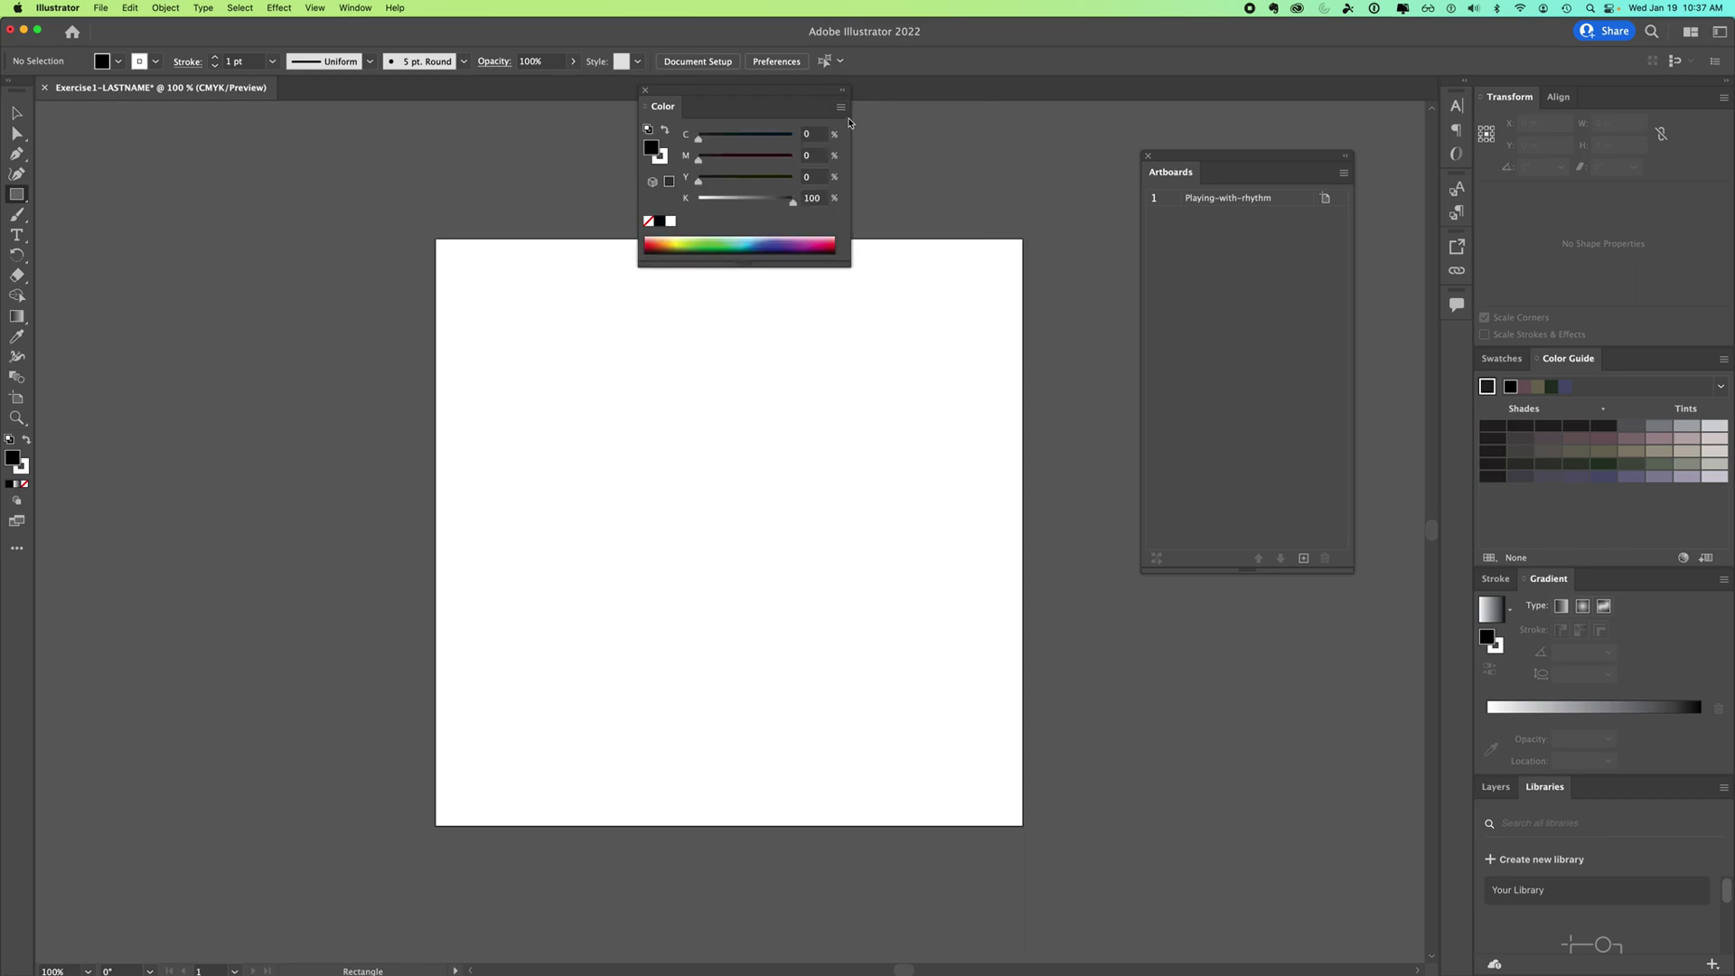
click(840, 106)
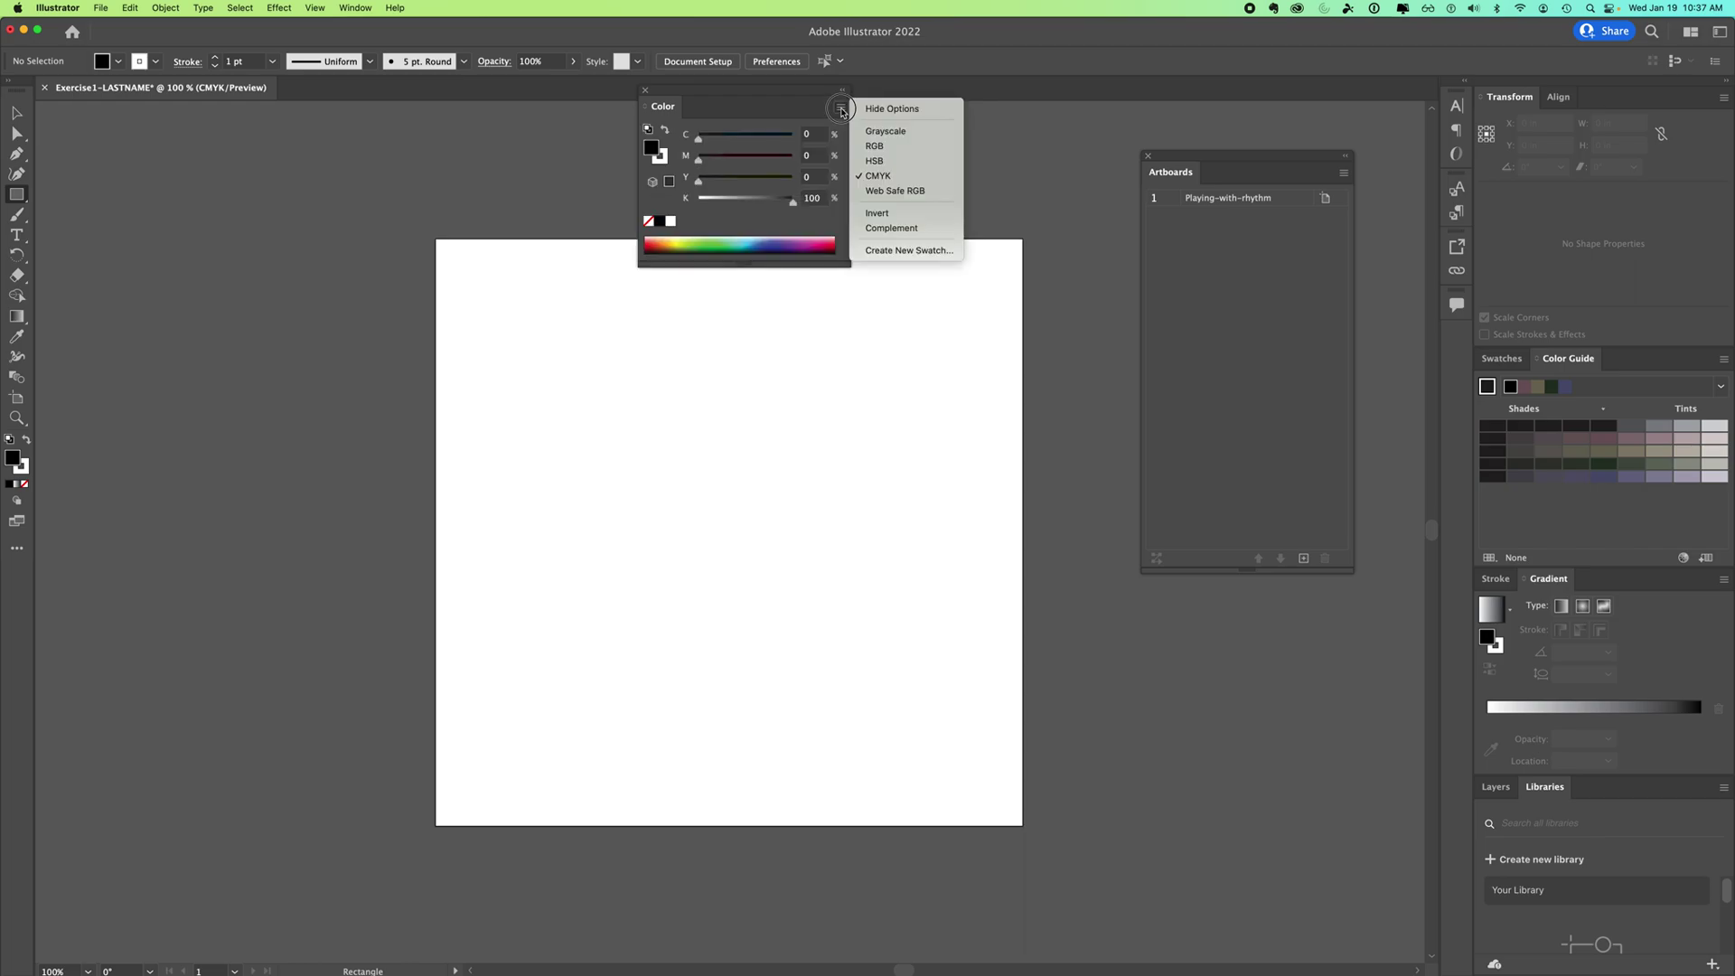
click(884, 148)
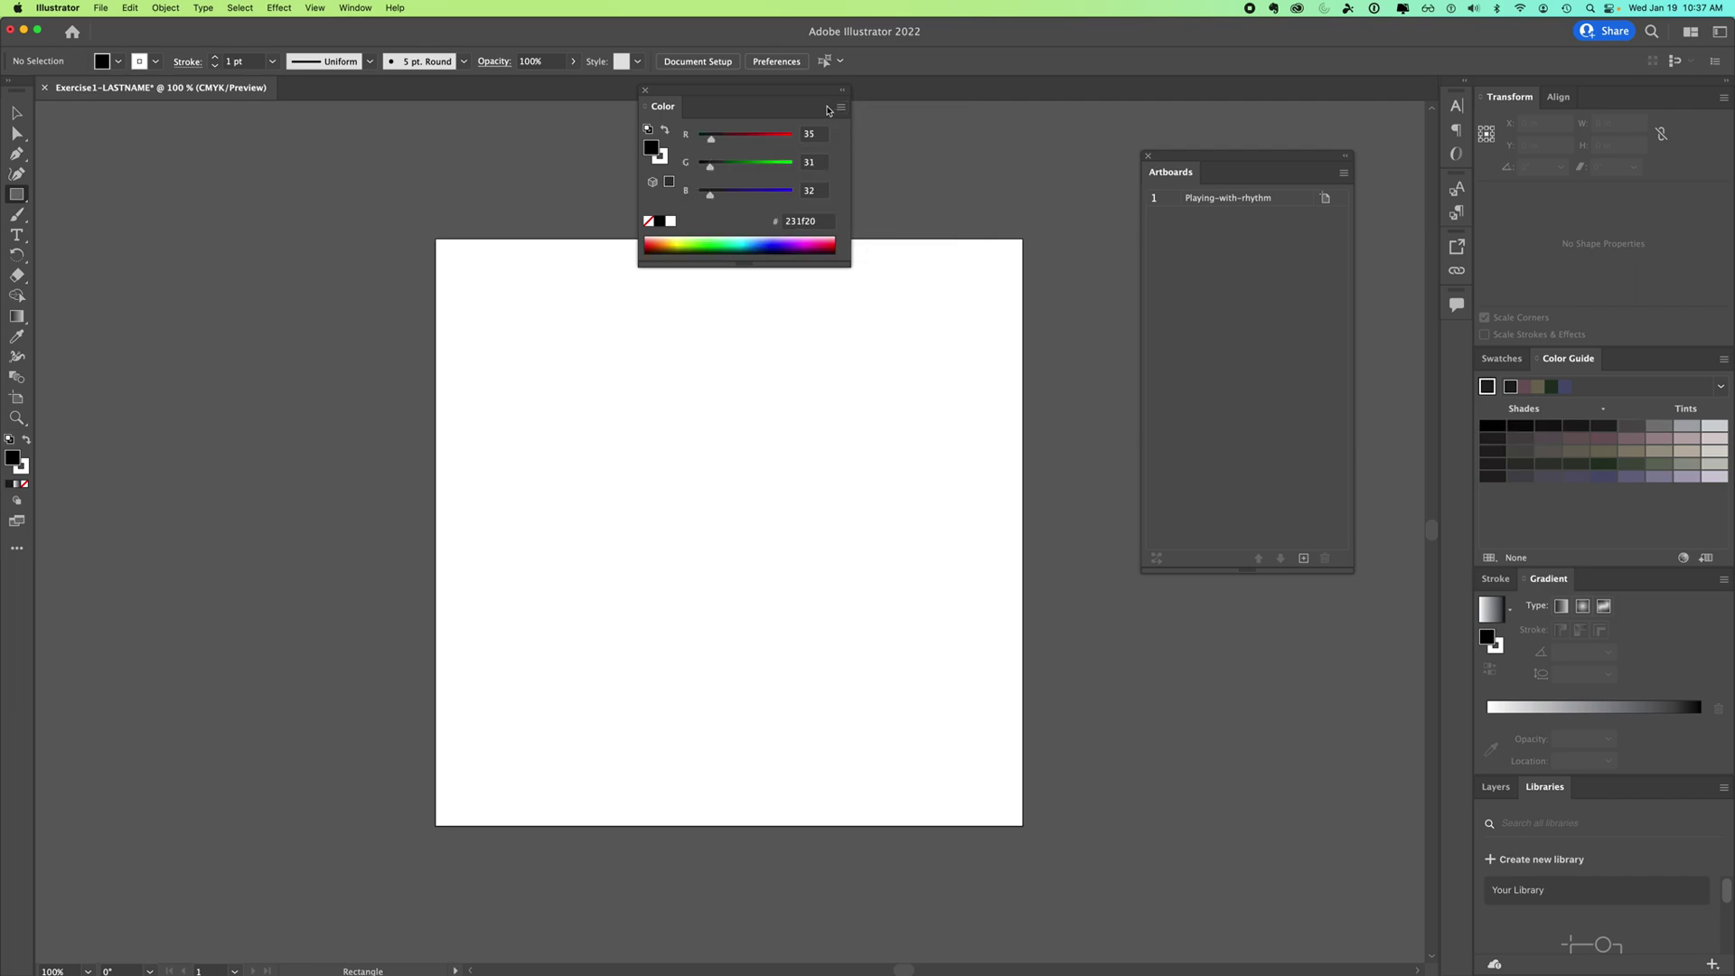
click(841, 107)
click(881, 177)
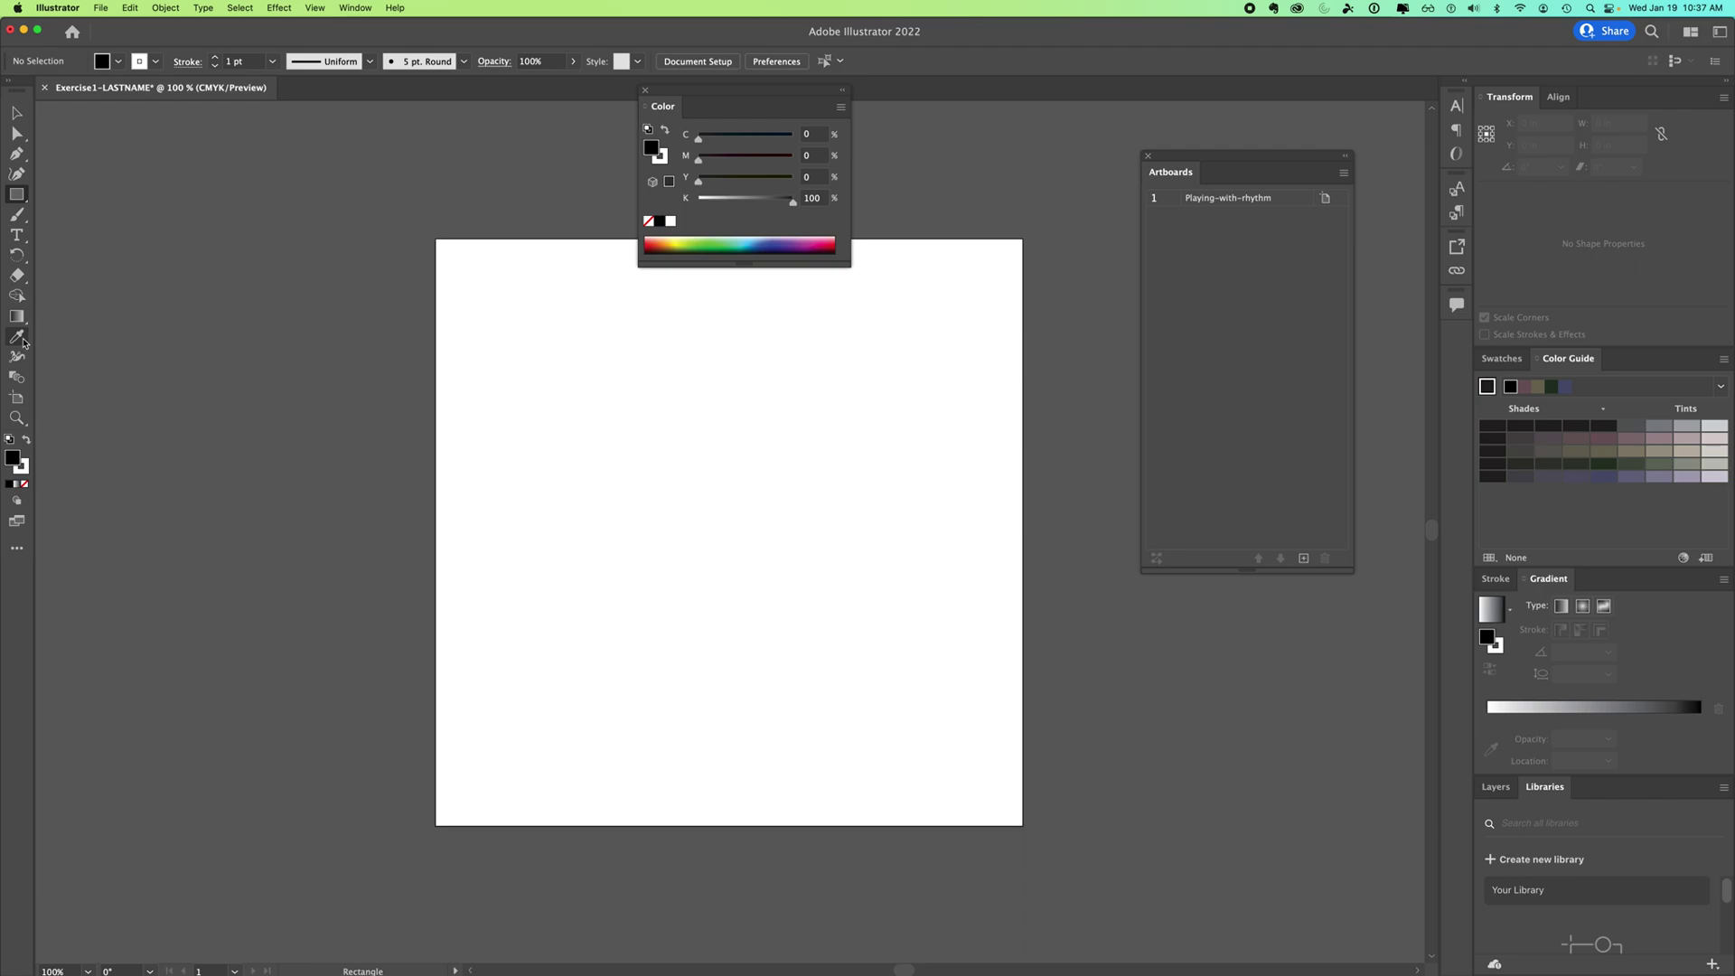
Open the fill's Color Picker and try out pink, dark and green shades
double_click(13, 460)
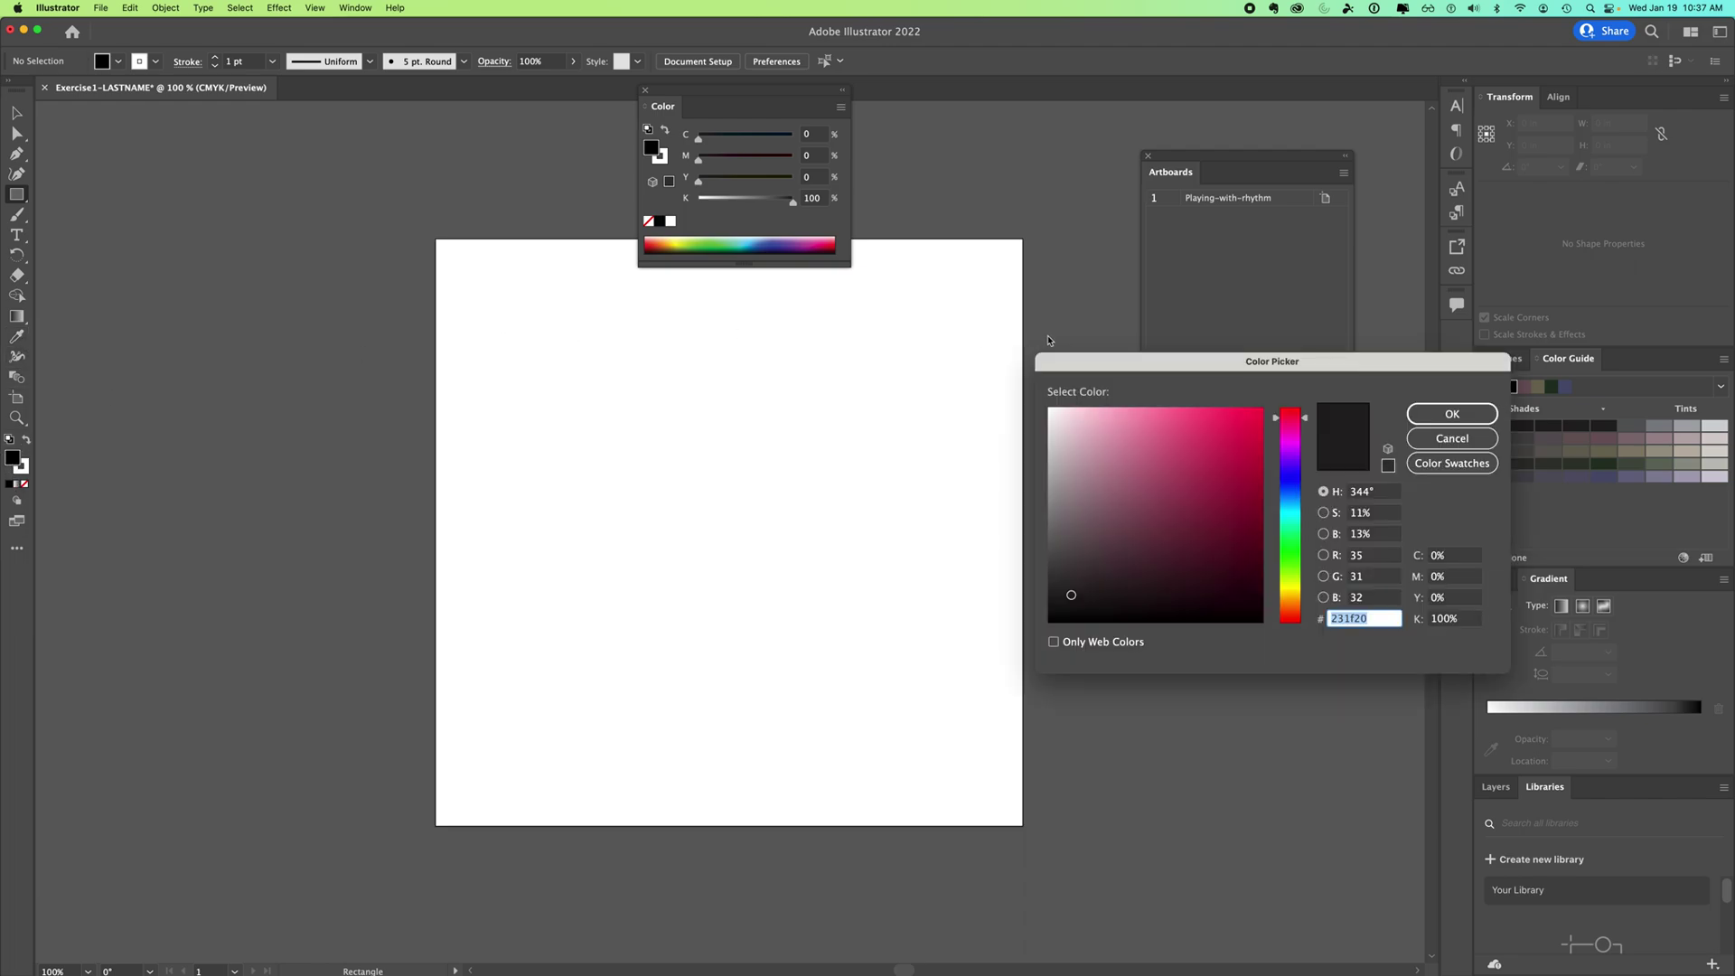
drag(1090, 360, 397, 335)
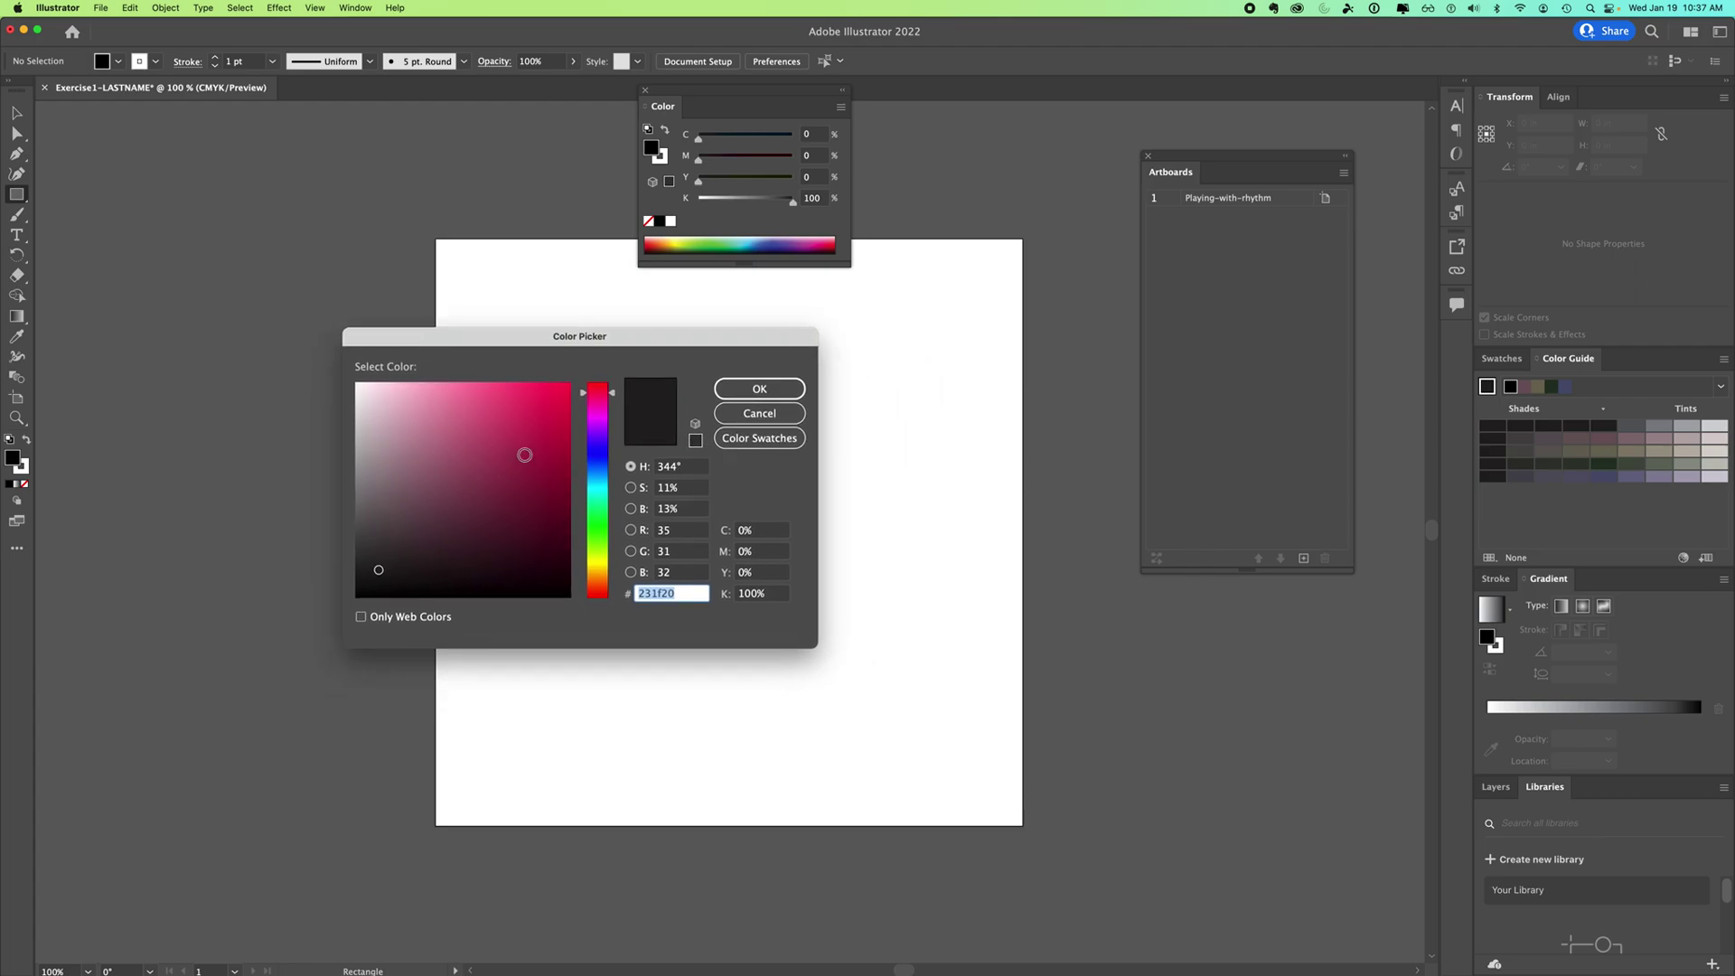
mouse_move(524, 454)
mouse_down()
mouse_move(545, 417)
mouse_move(462, 412)
mouse_move(473, 391)
mouse_move(542, 393)
mouse_move(549, 536)
mouse_up()
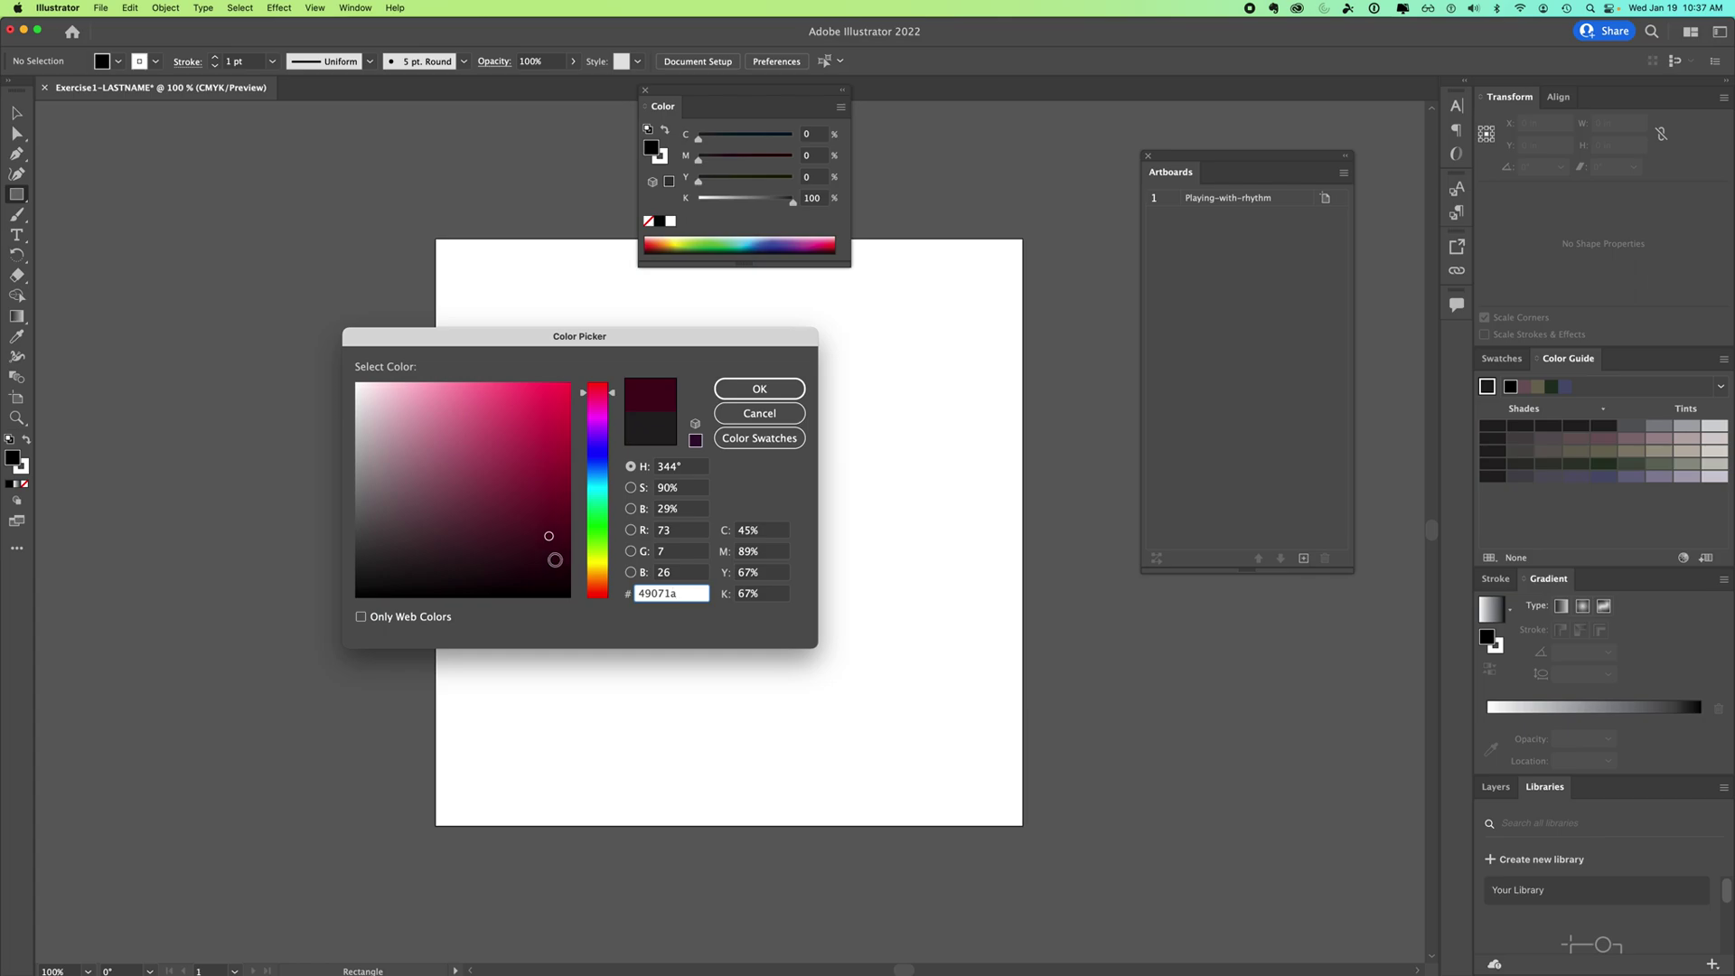
click(540, 561)
drag(610, 395, 582, 578)
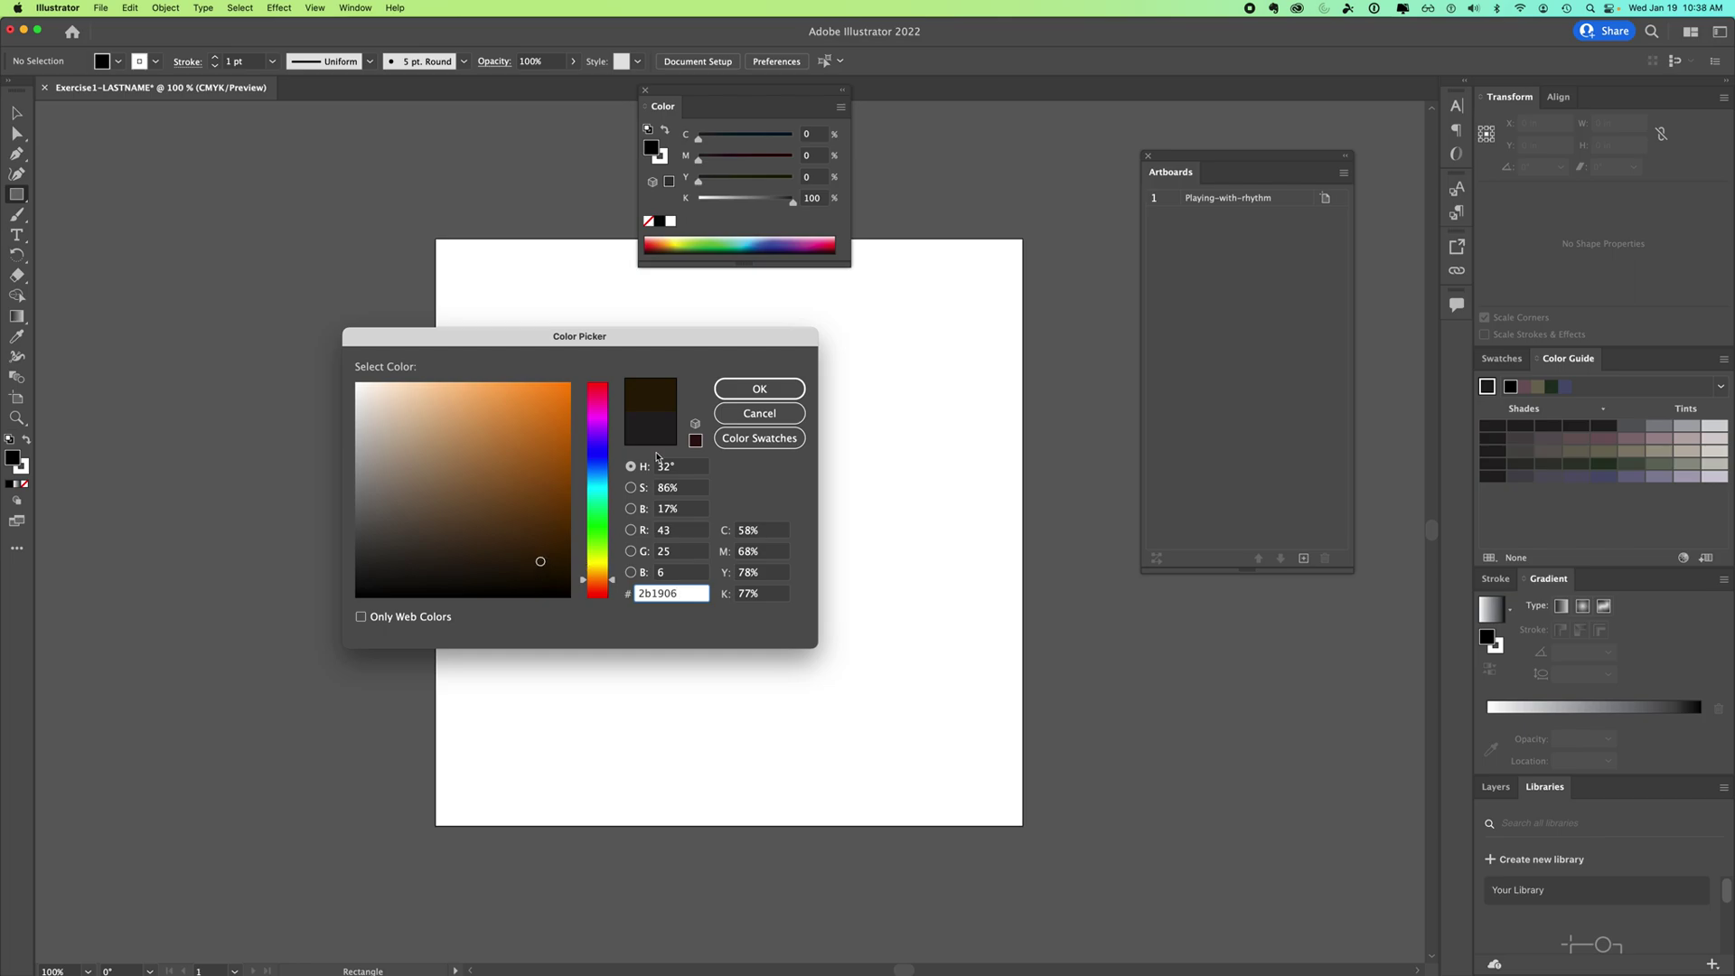
drag(610, 585, 611, 412)
Settle the fill on pure black 000000 (C 74.97, M 67.92, Y 67.05, K 90.15)
click(547, 396)
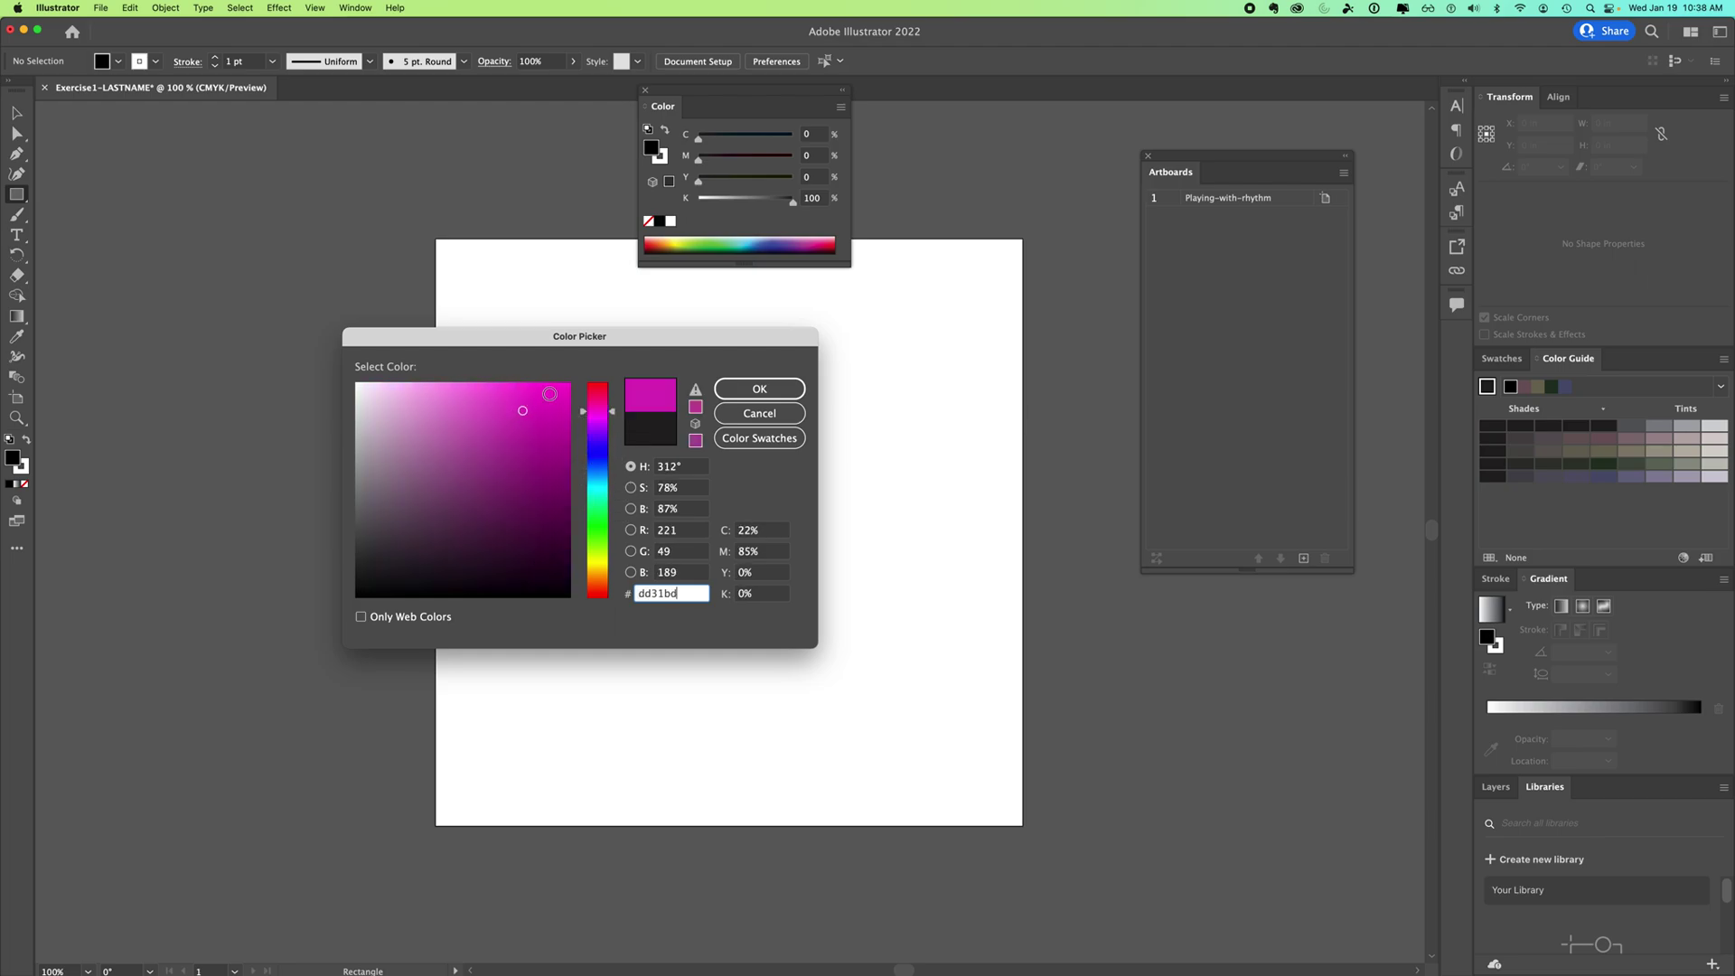
click(369, 391)
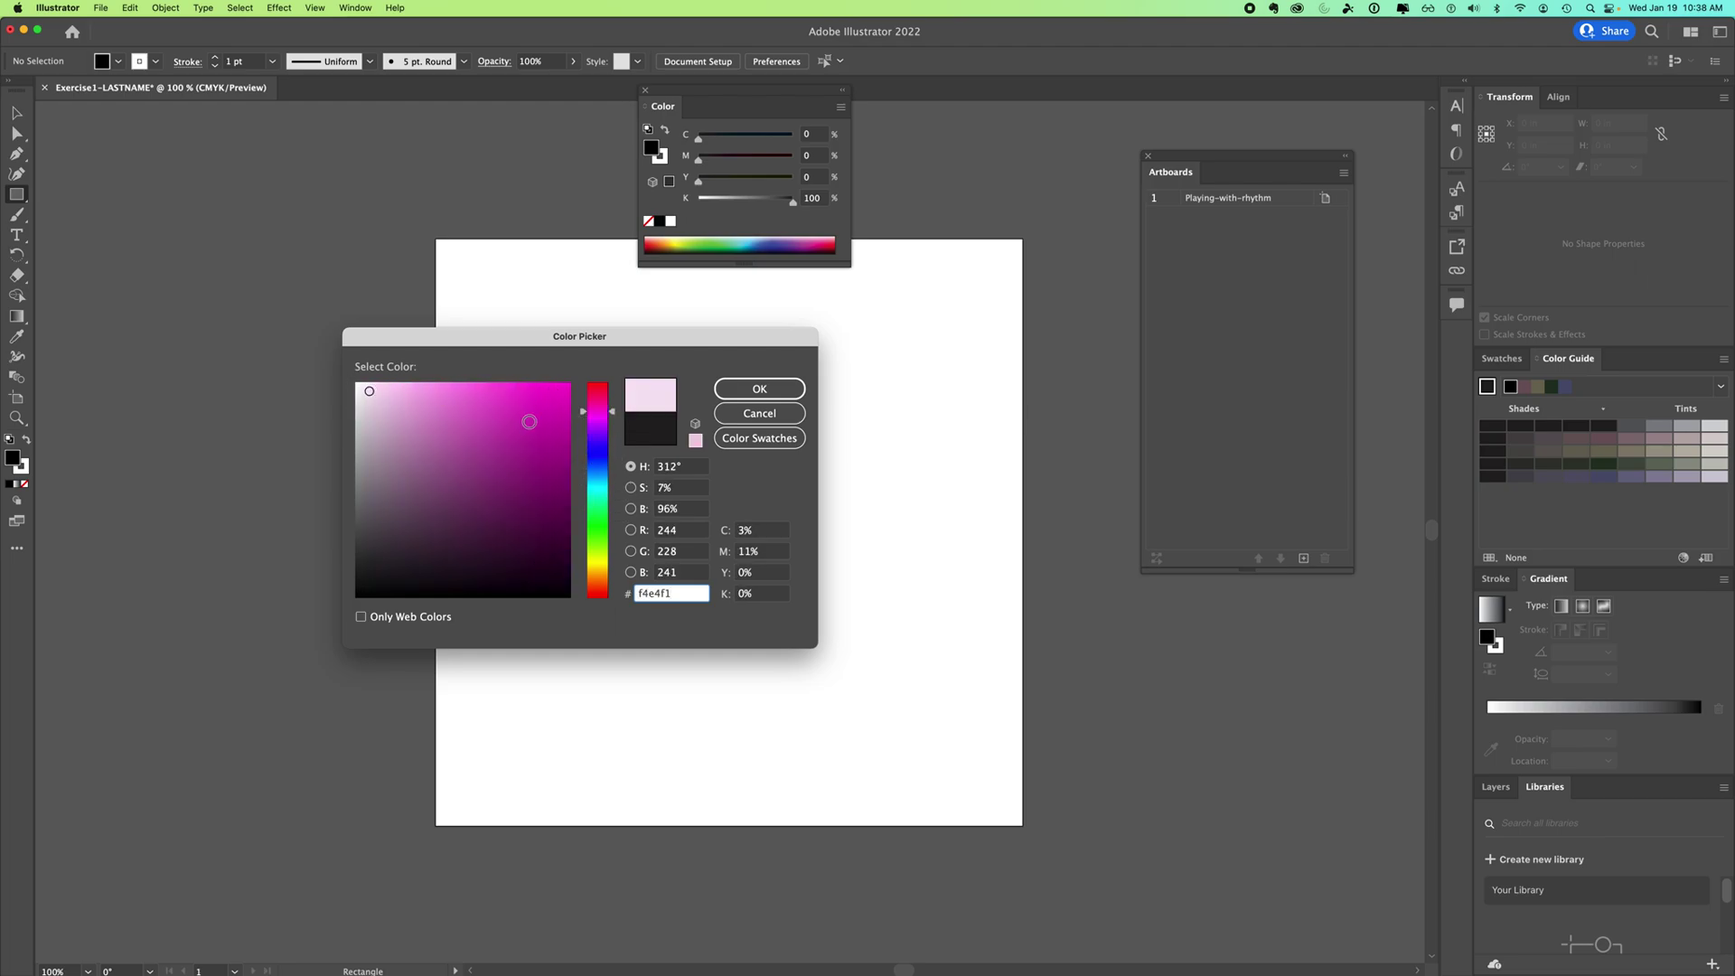
click(532, 430)
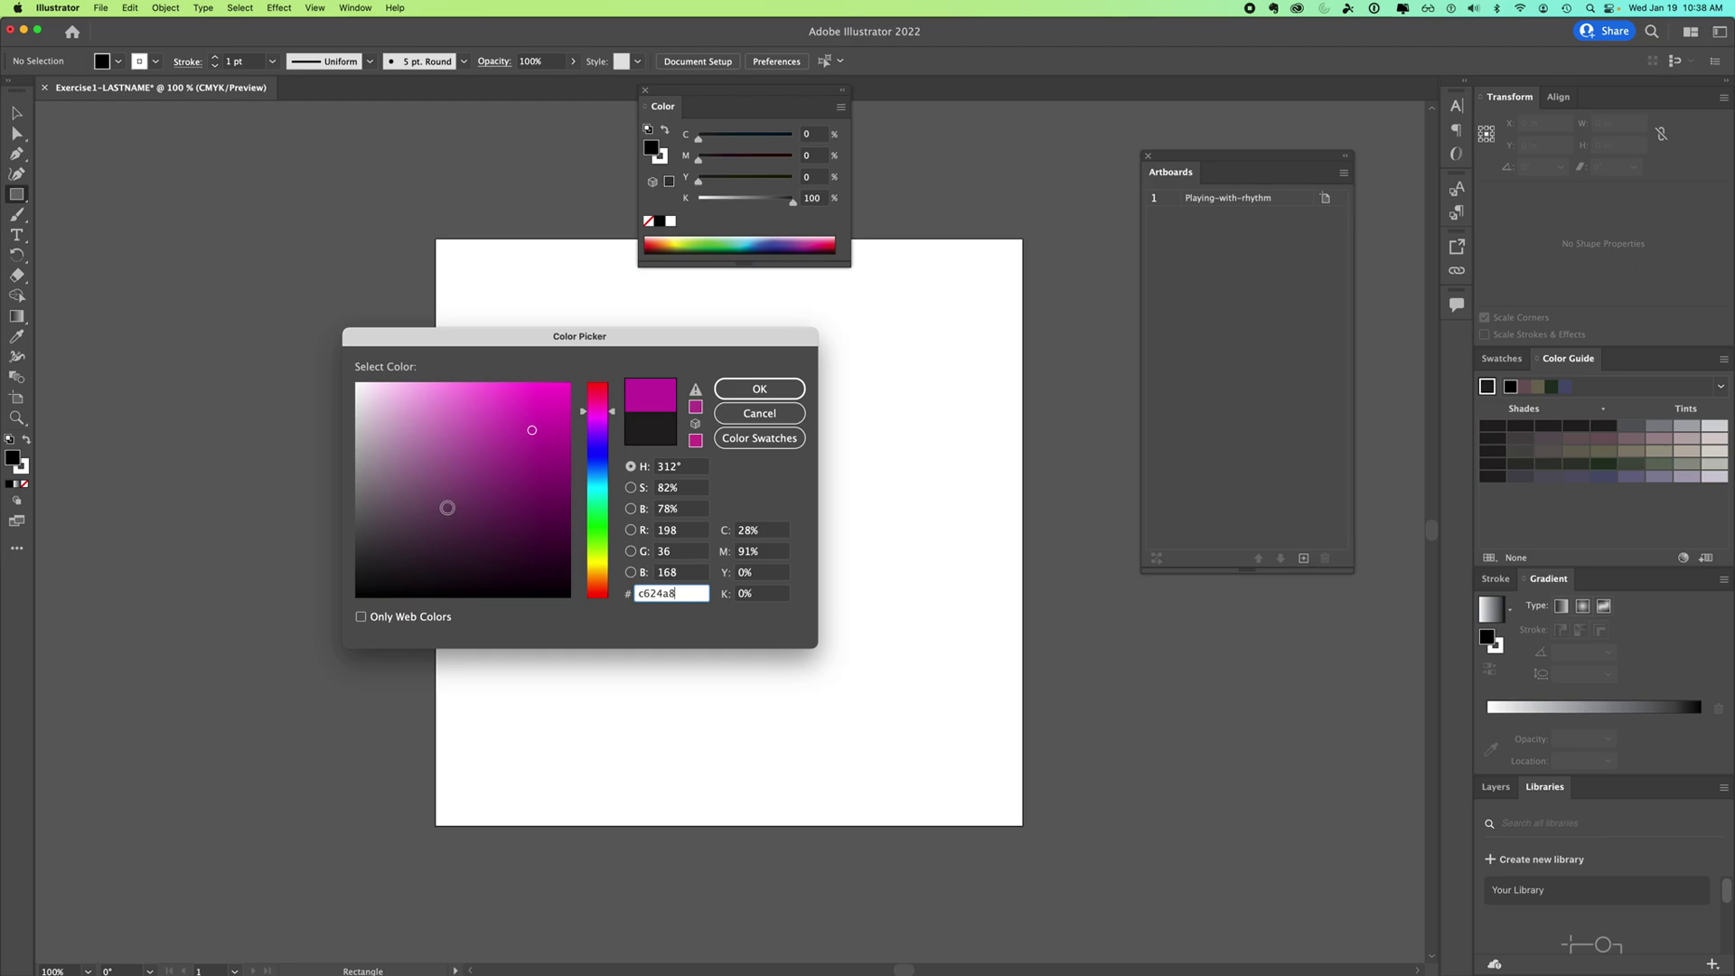
click(515, 412)
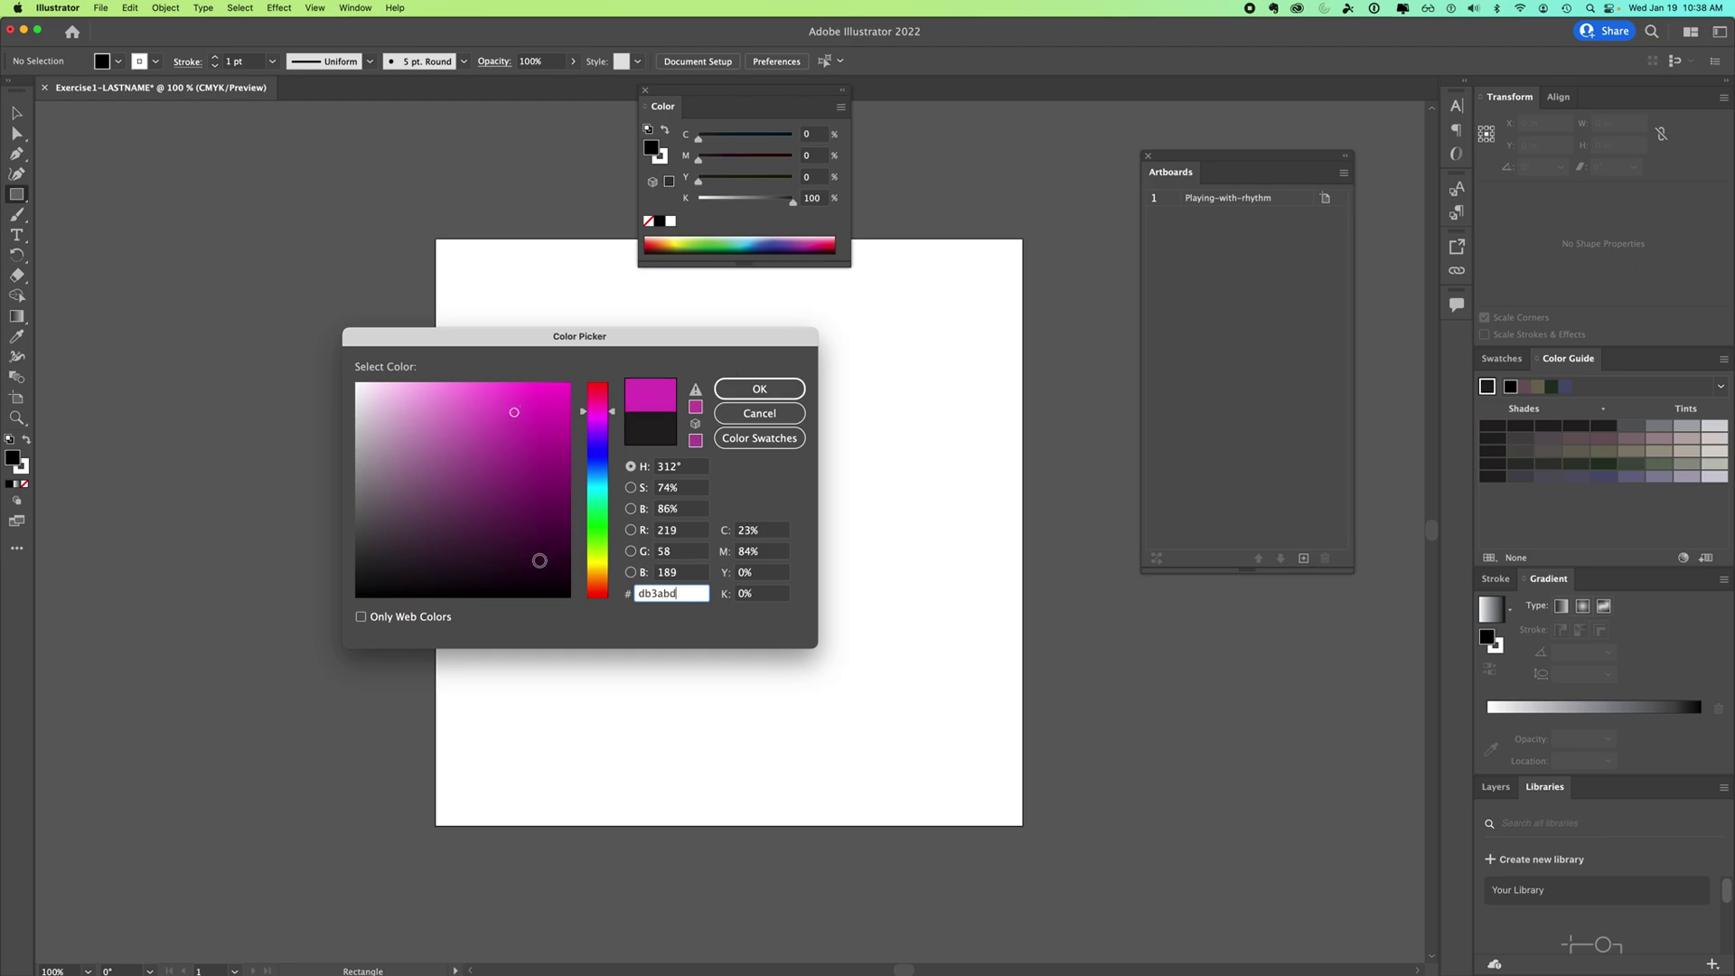
click(557, 576)
click(556, 579)
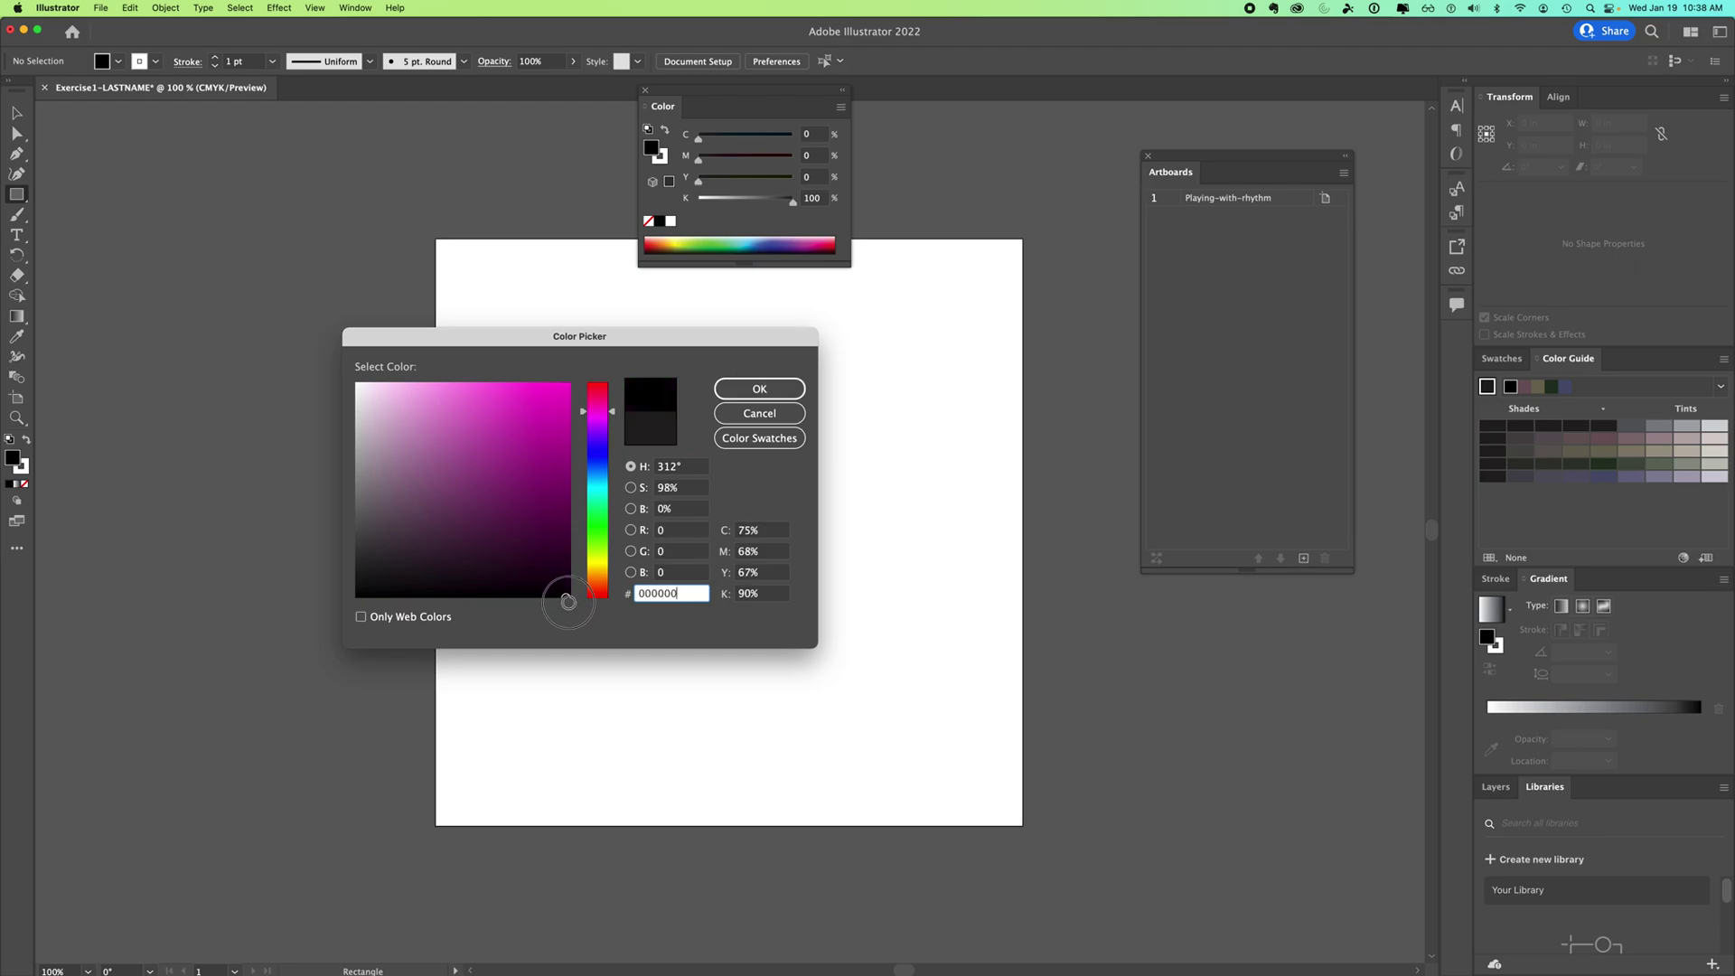
drag(567, 596, 583, 614)
click(759, 388)
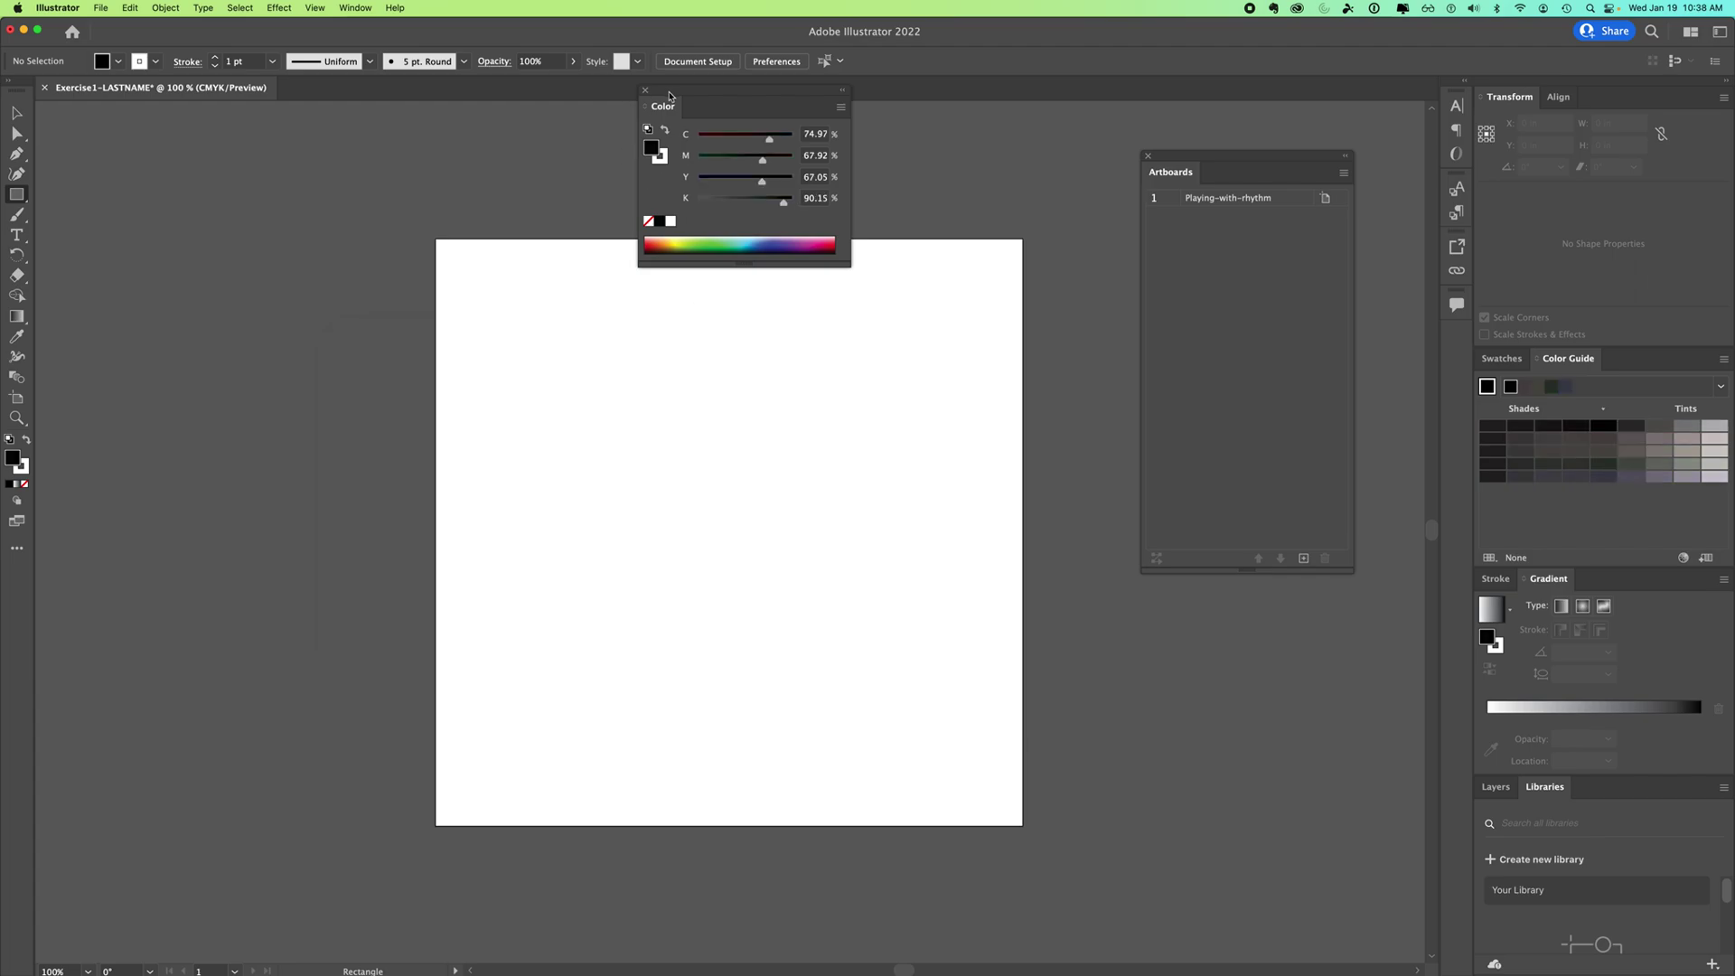
Tuck the Color panel away to the right and discard a roughly drawn trial square
drag(669, 91, 1033, 170)
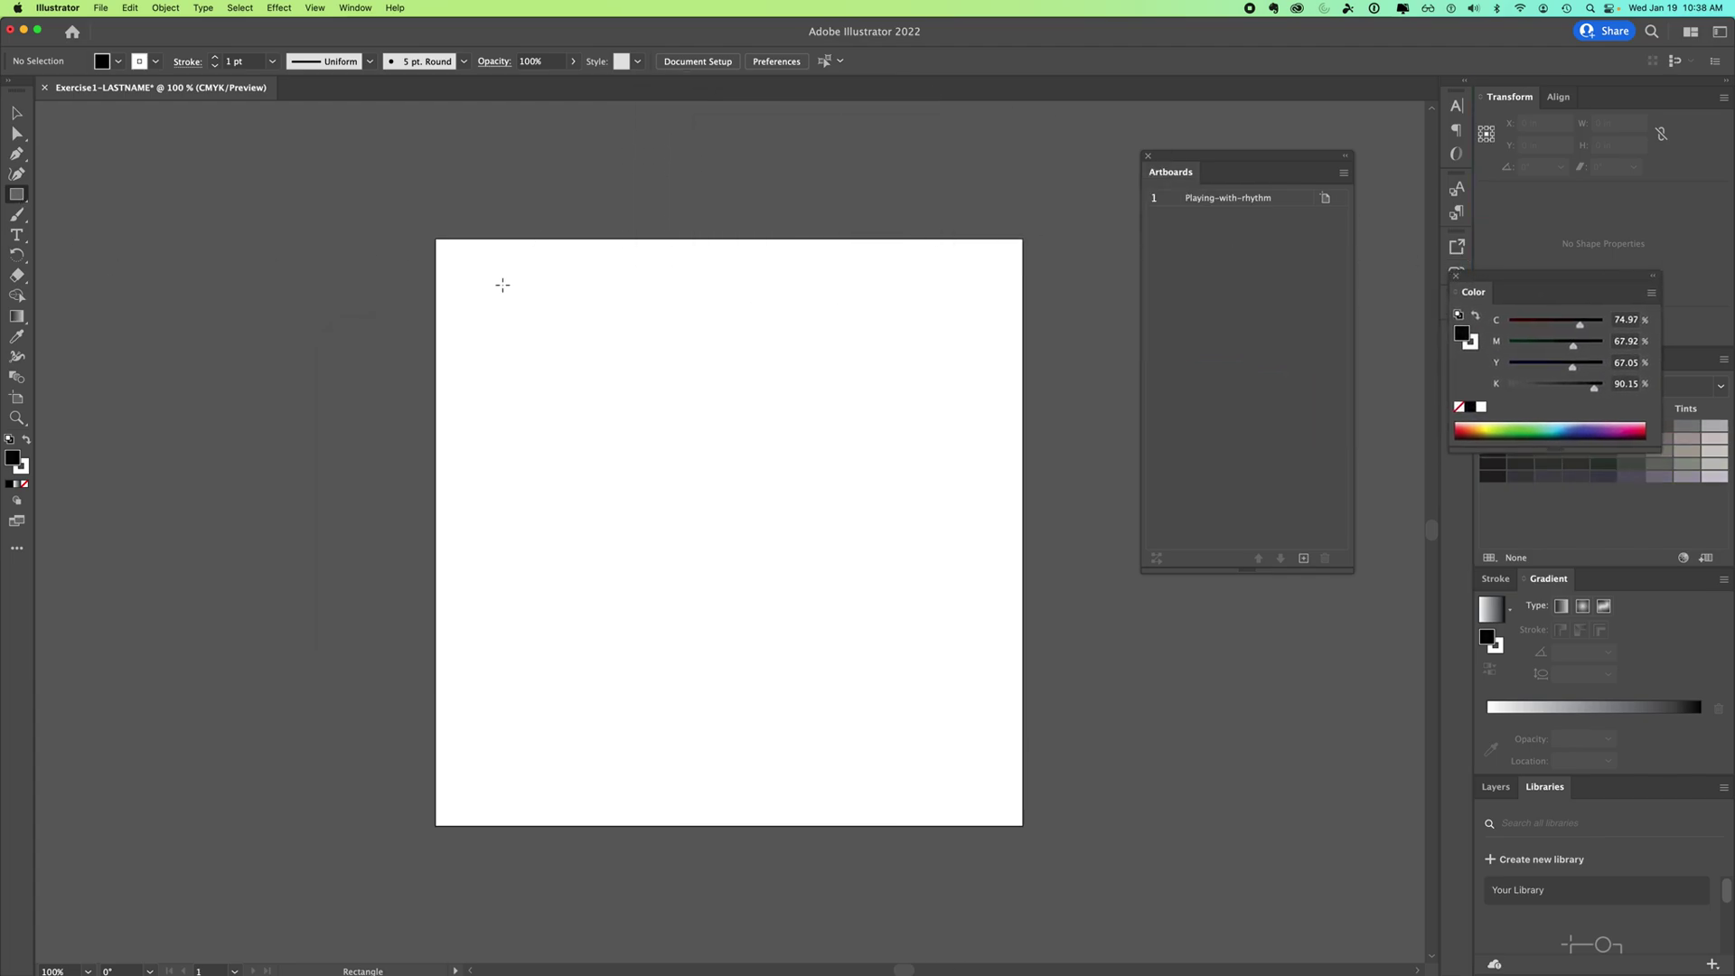
drag(495, 280, 909, 753)
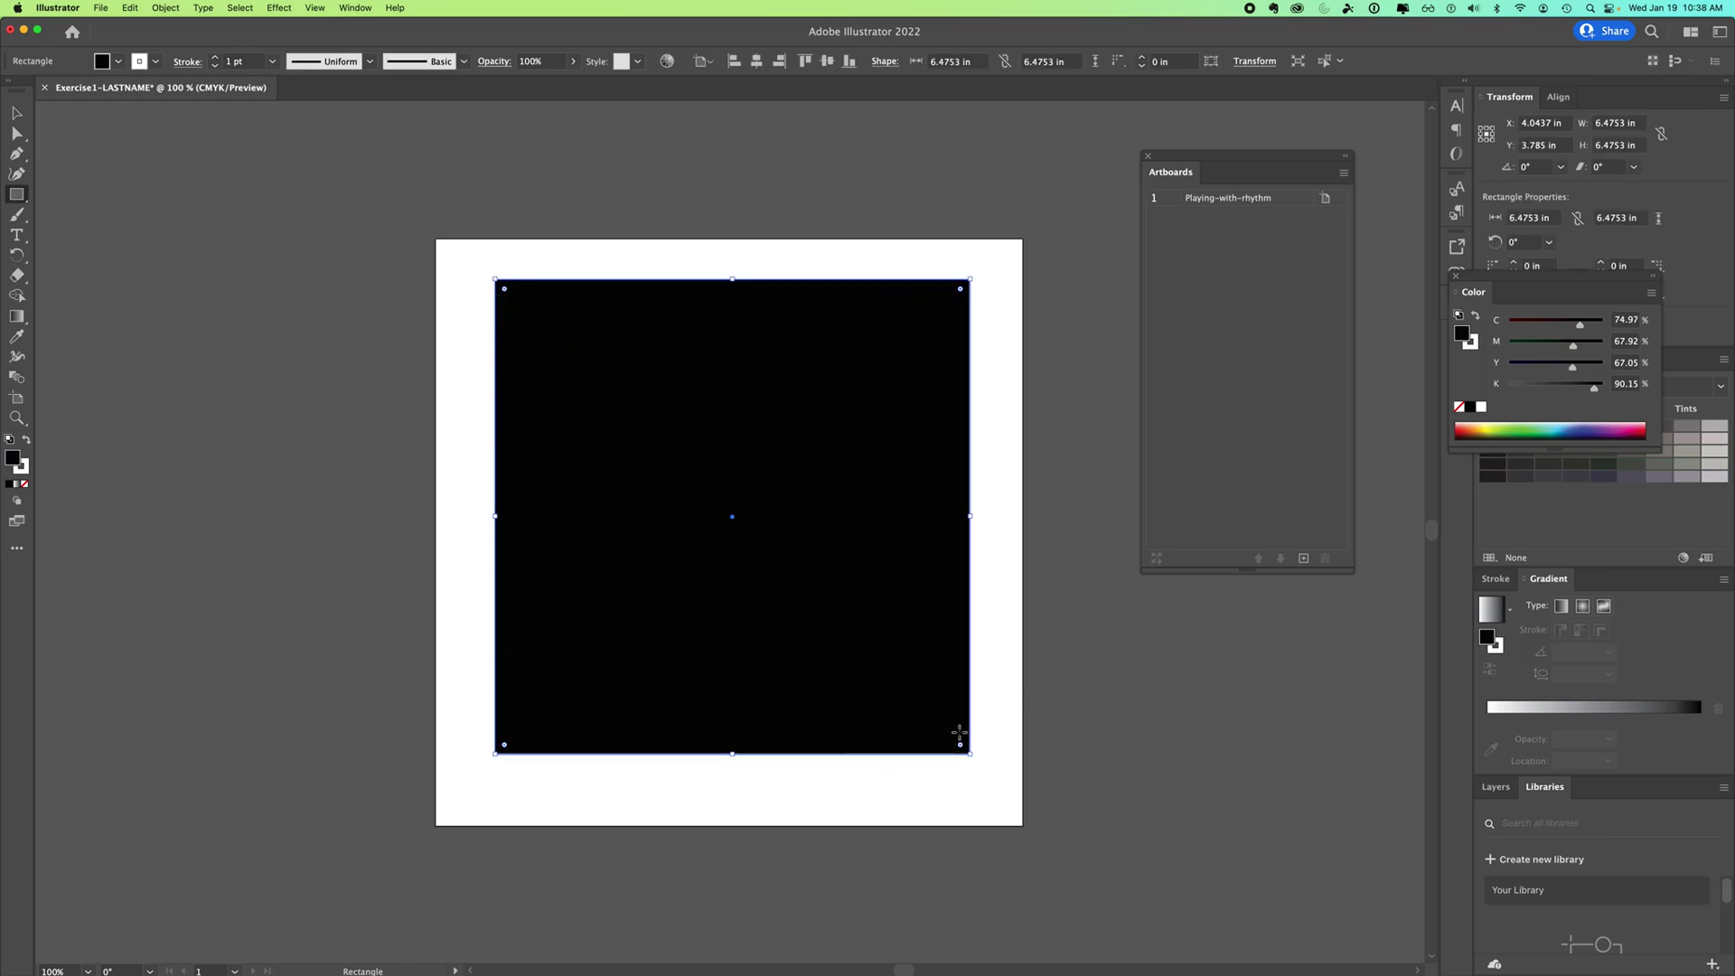
key(super+z)
Create a 5 in by 5 in black rectangle on the artboard
click(708, 487)
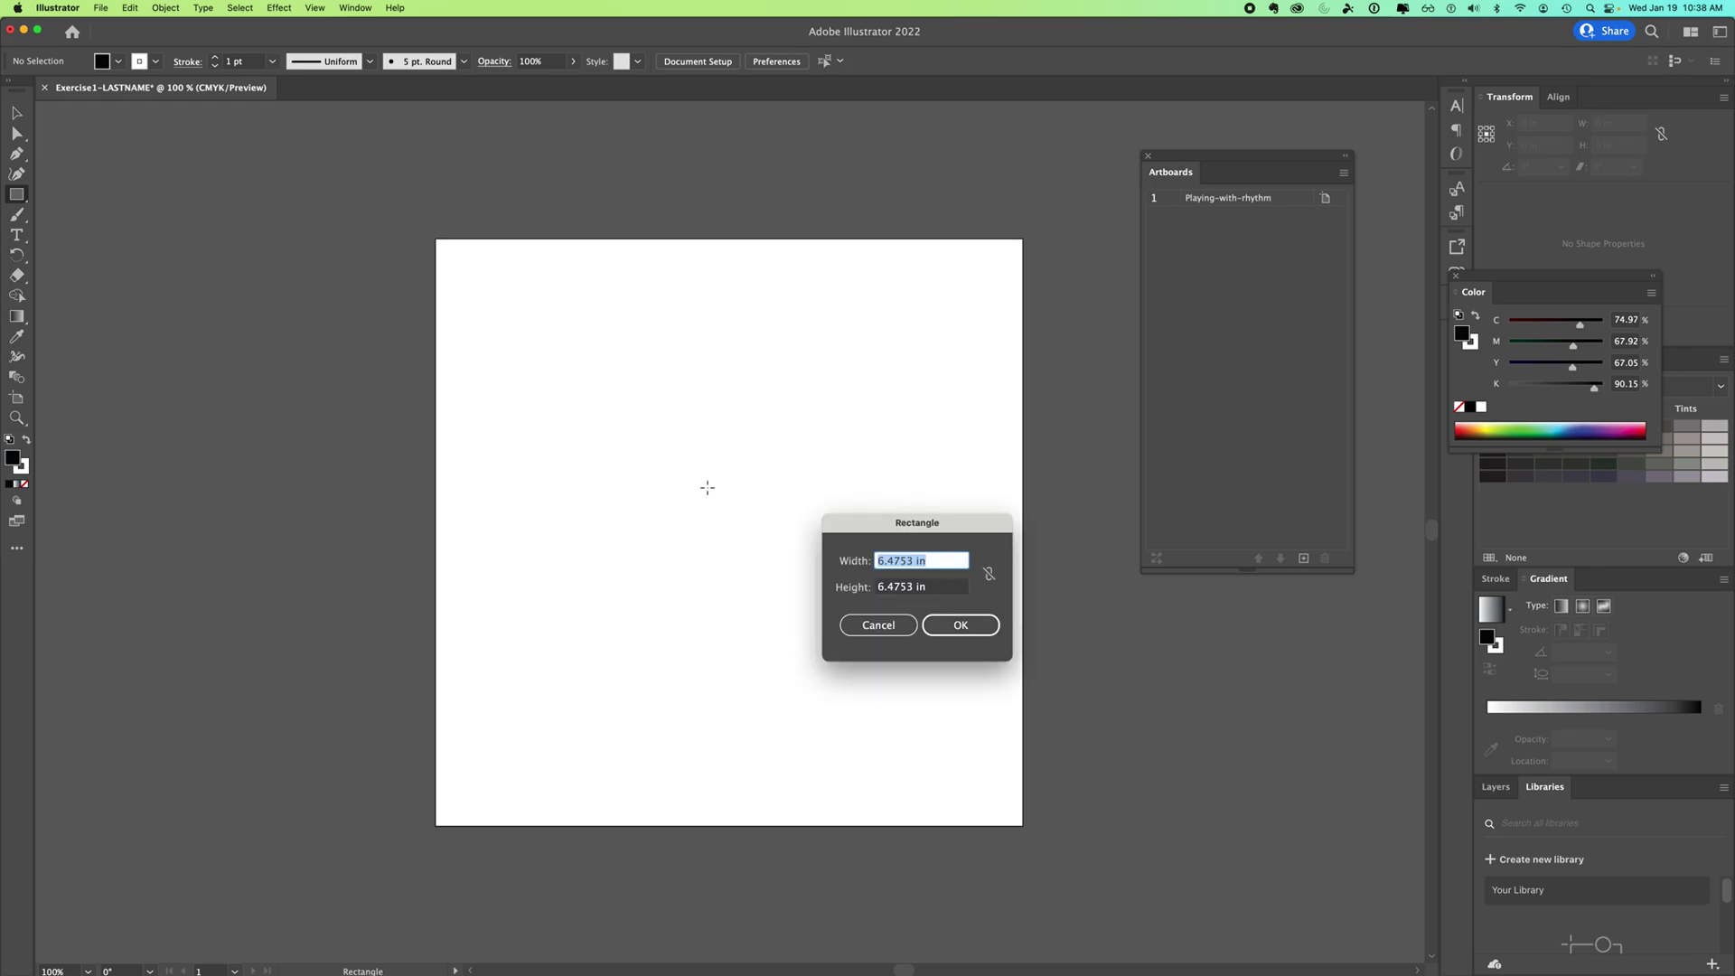
drag(937, 532, 750, 432)
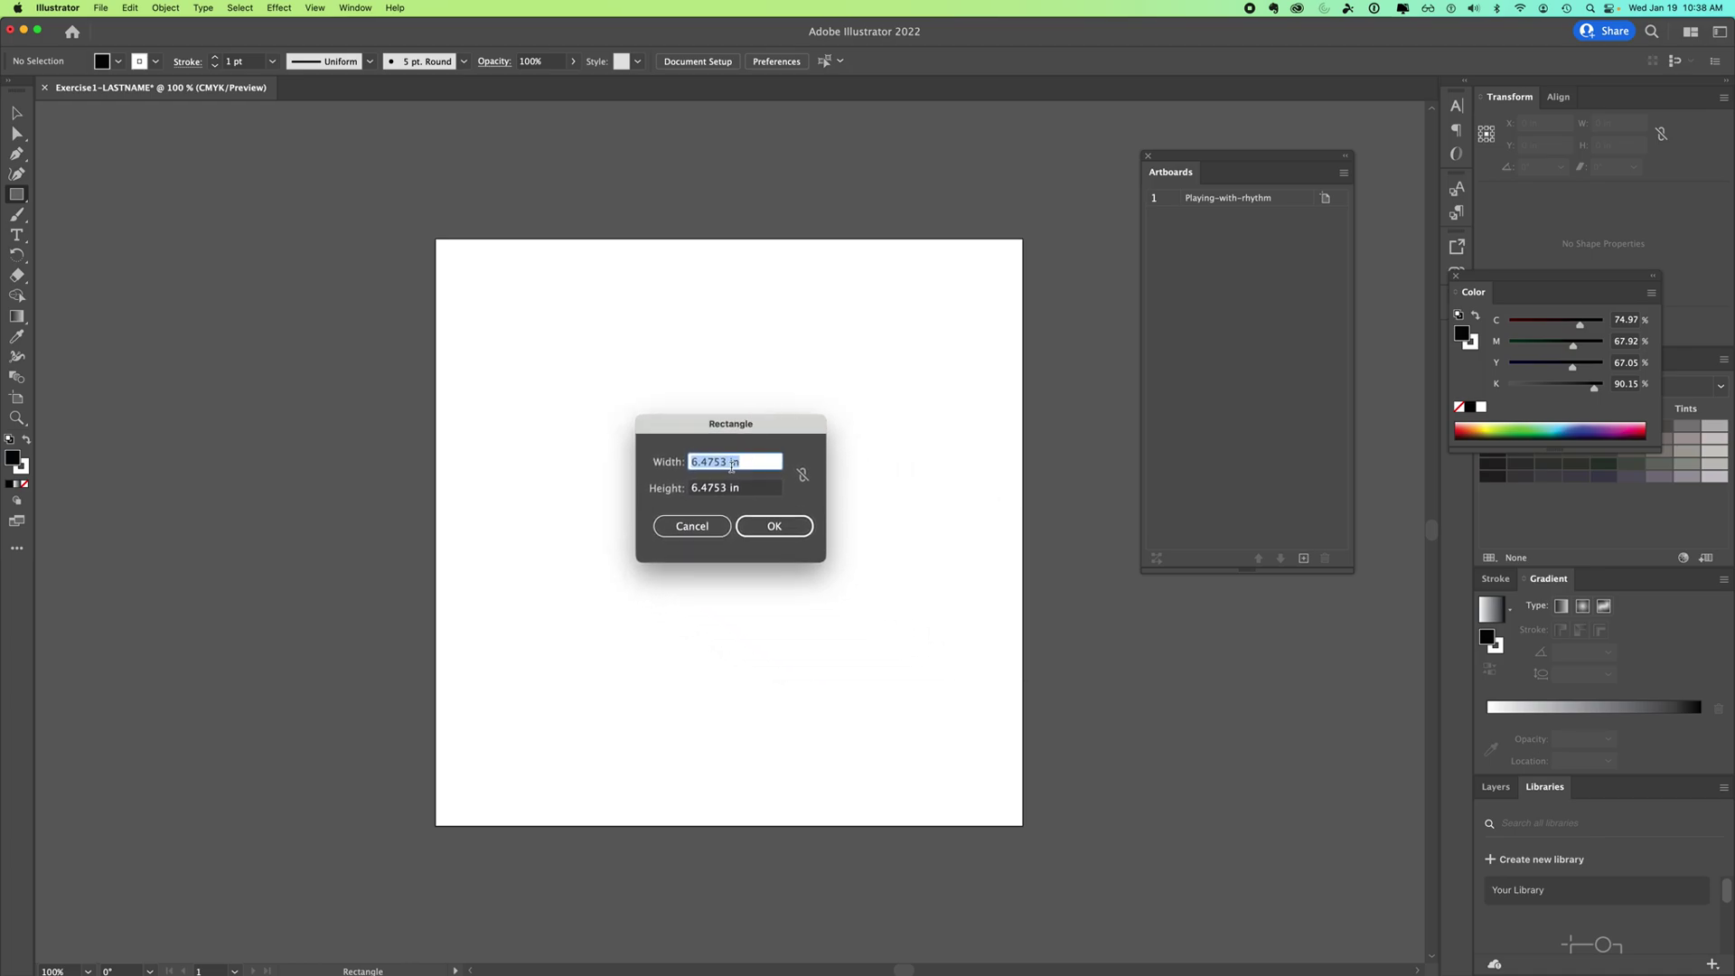
text(5)
key(Tab)
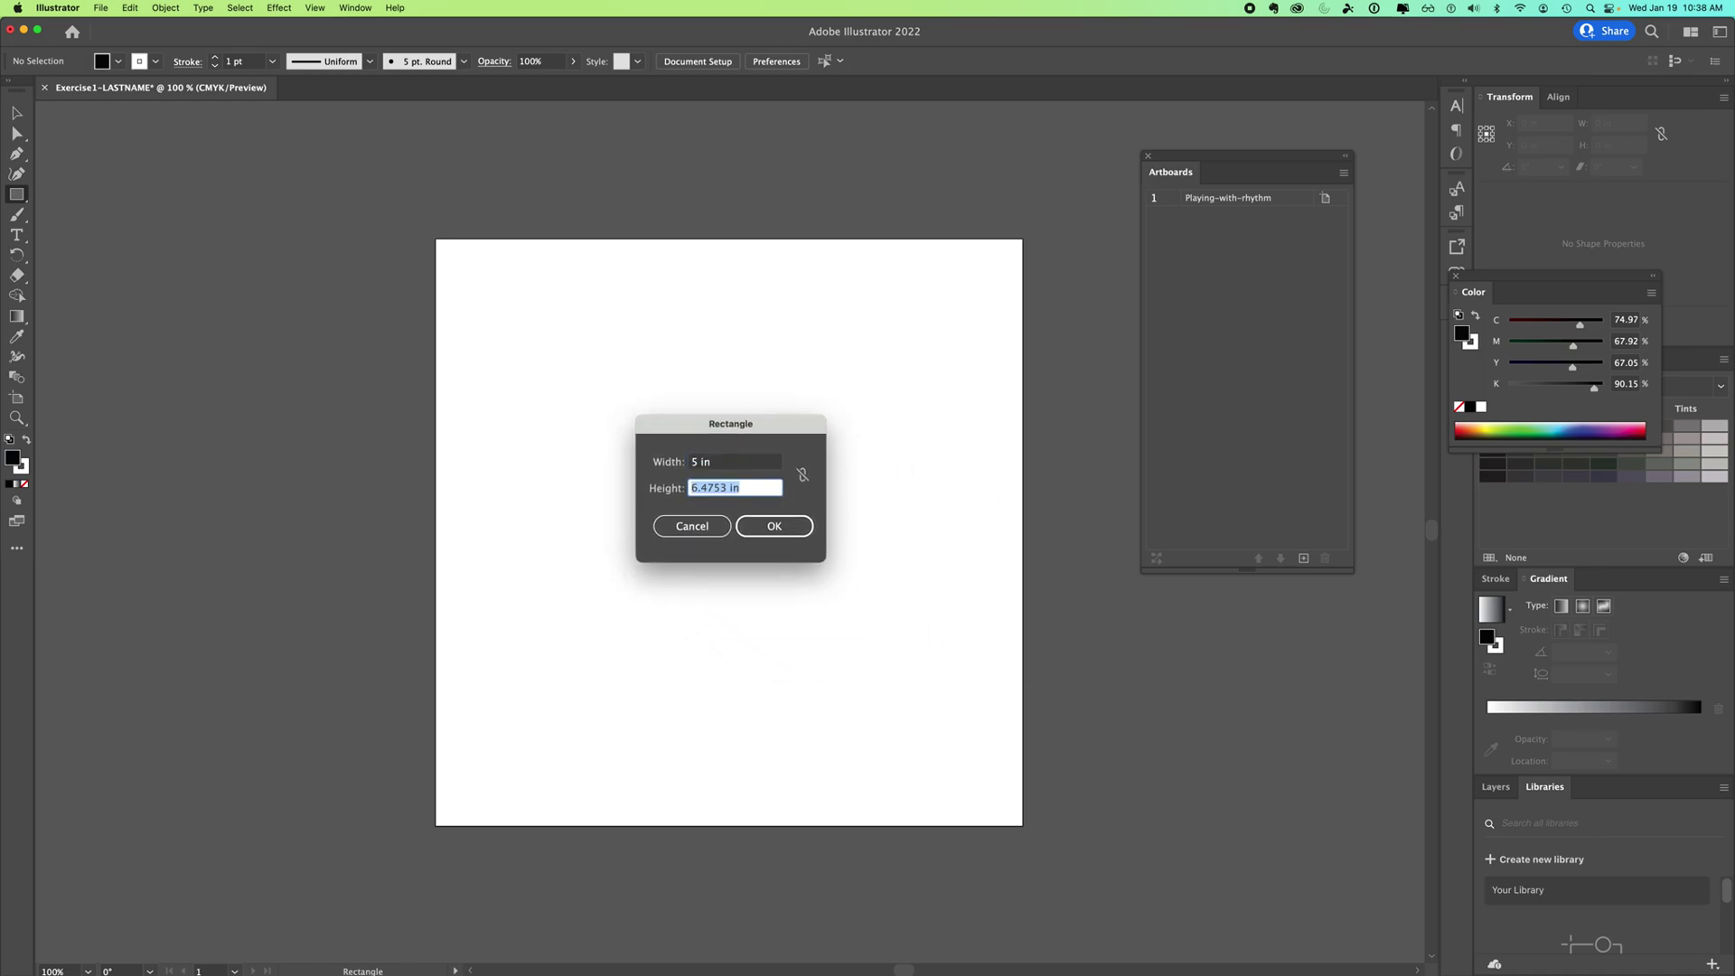
text(5)
key(Return)
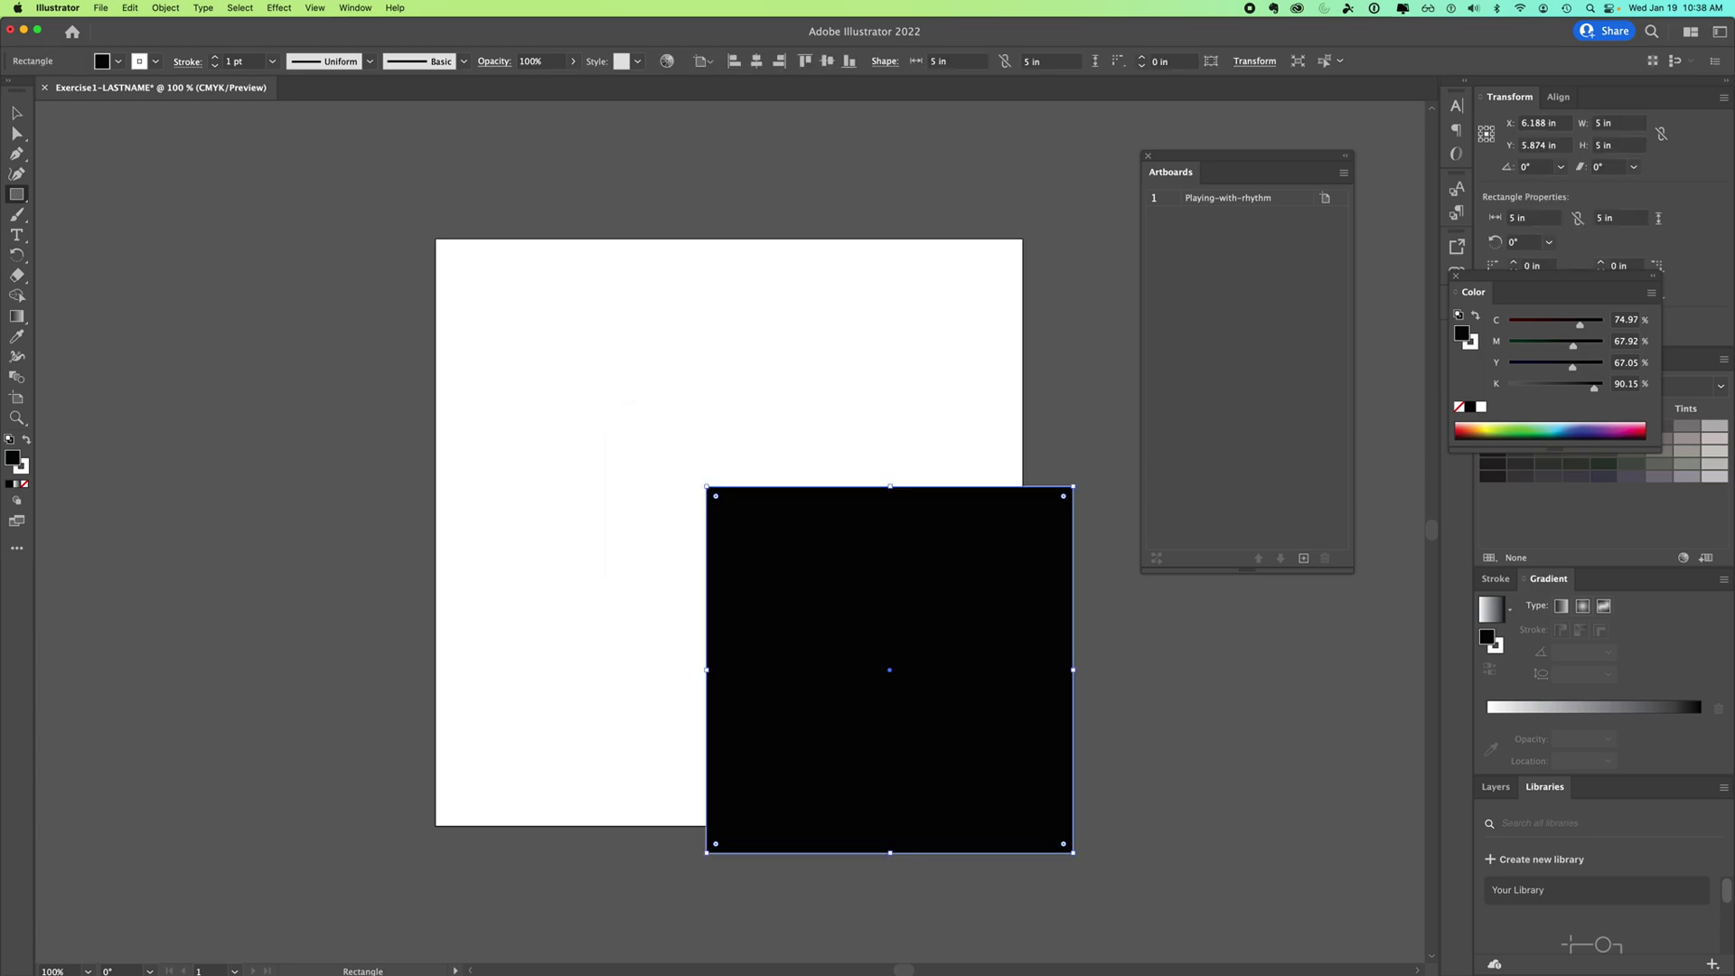
click(17, 113)
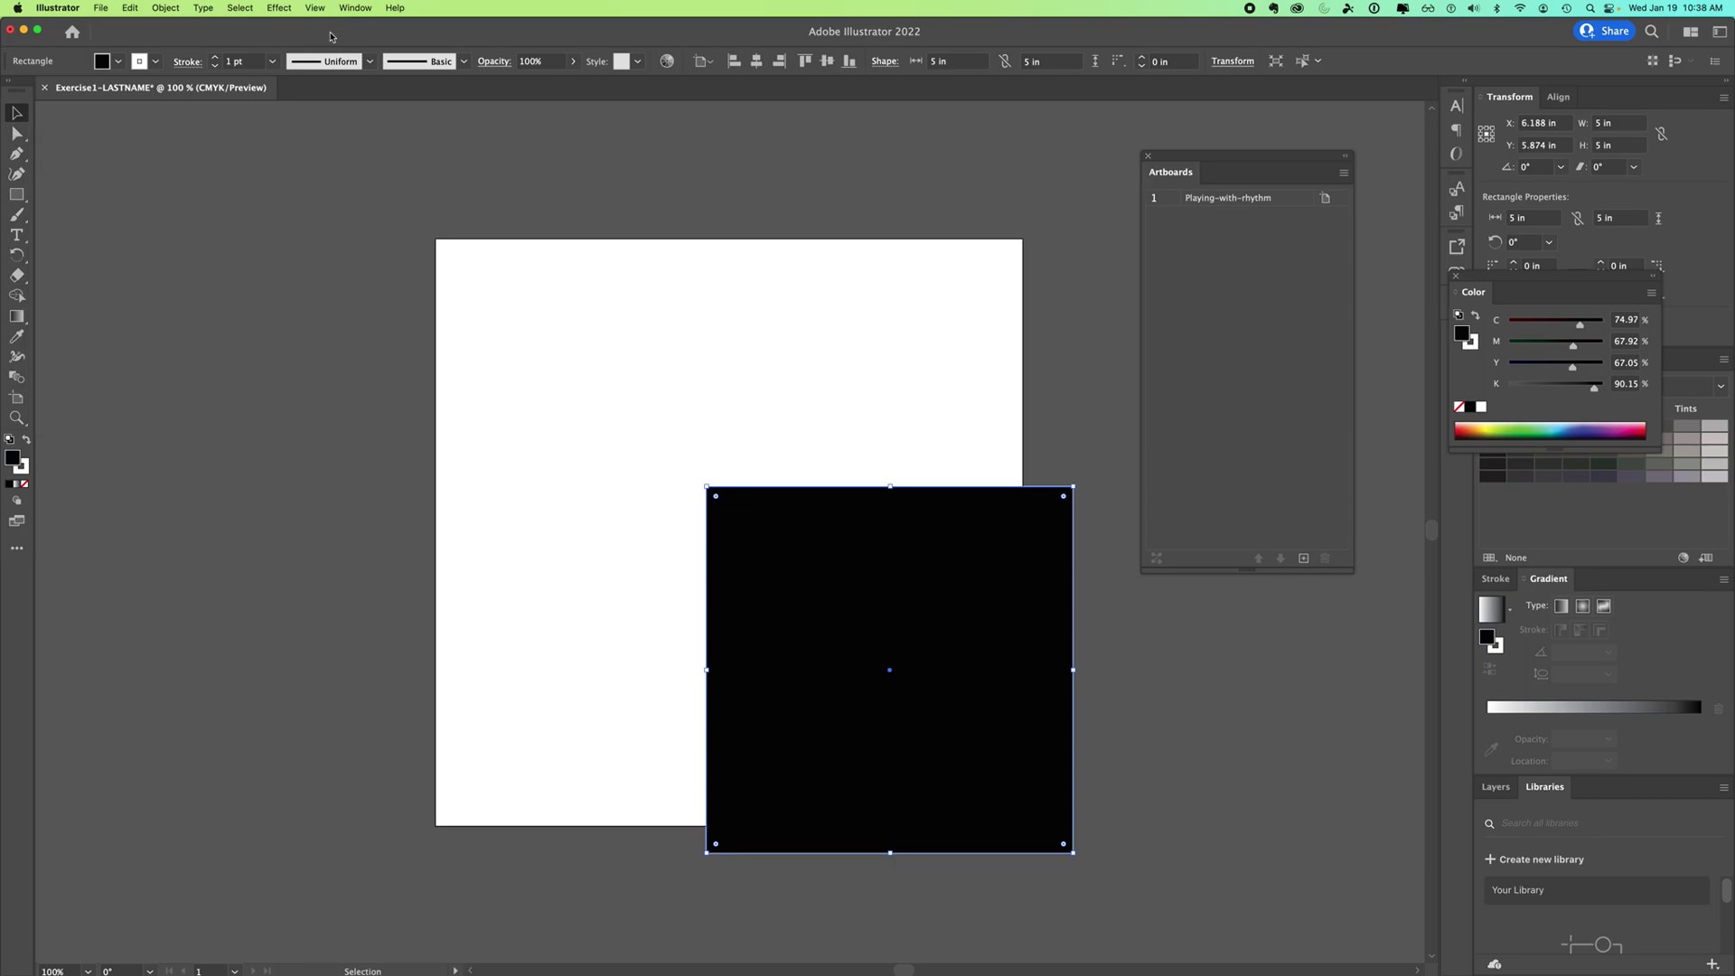
Open the Align panel from the Window menu as a floating panel
click(354, 9)
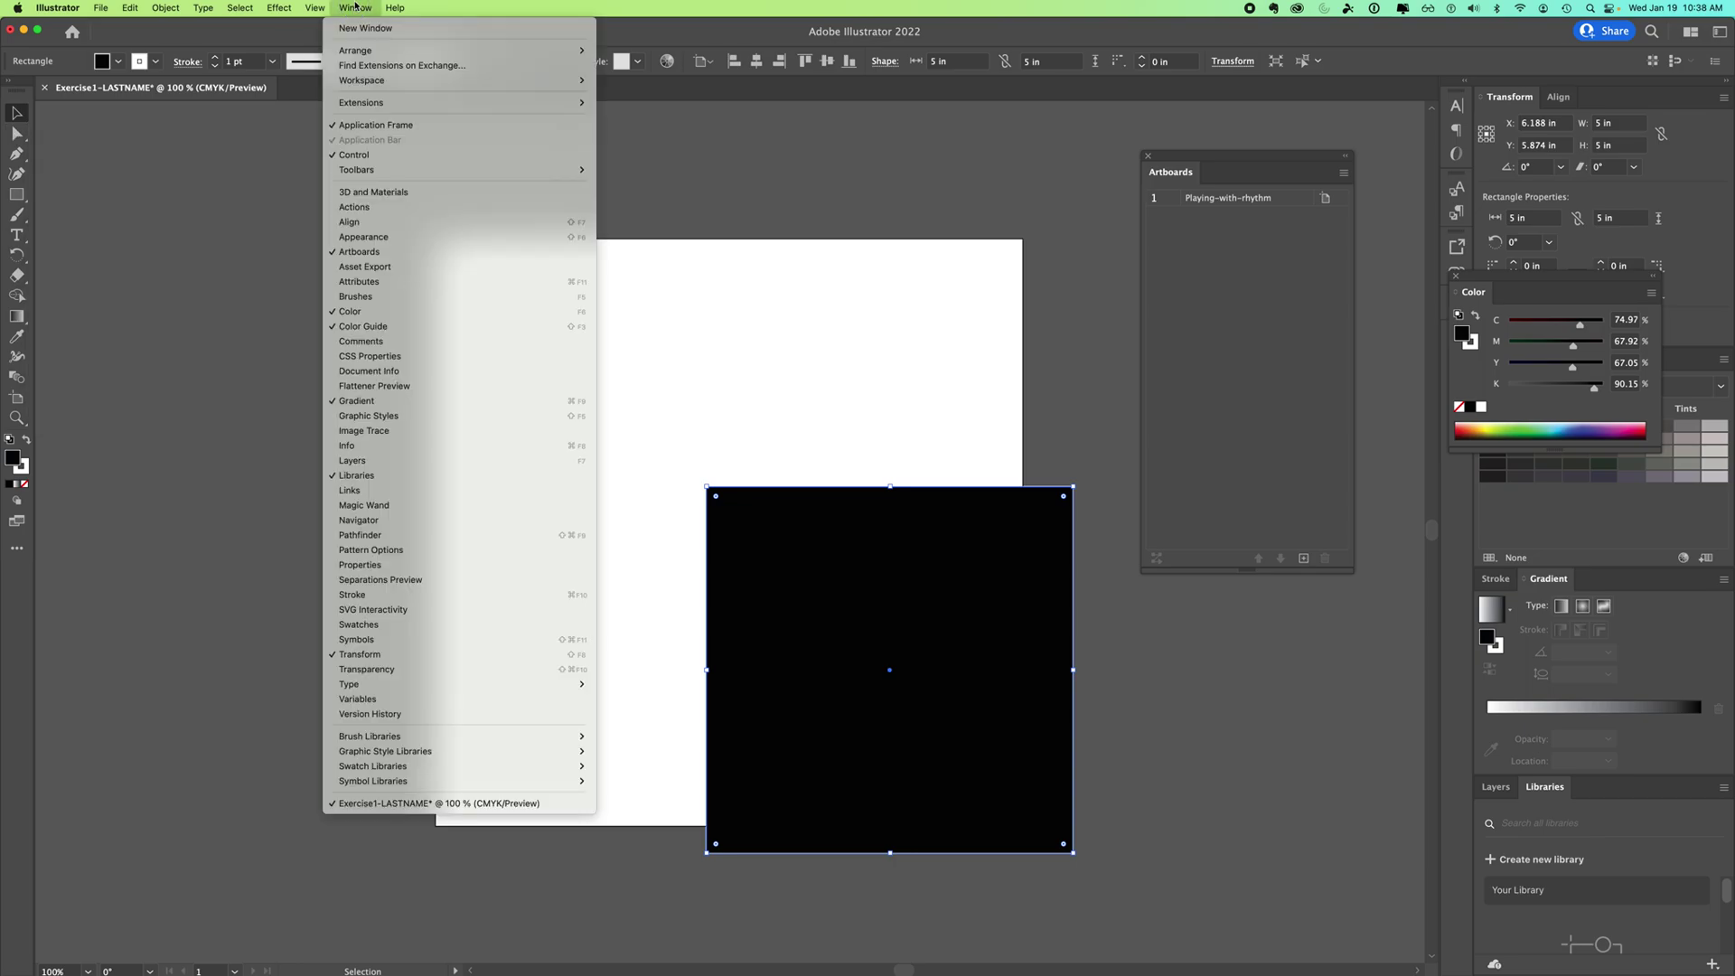
click(353, 224)
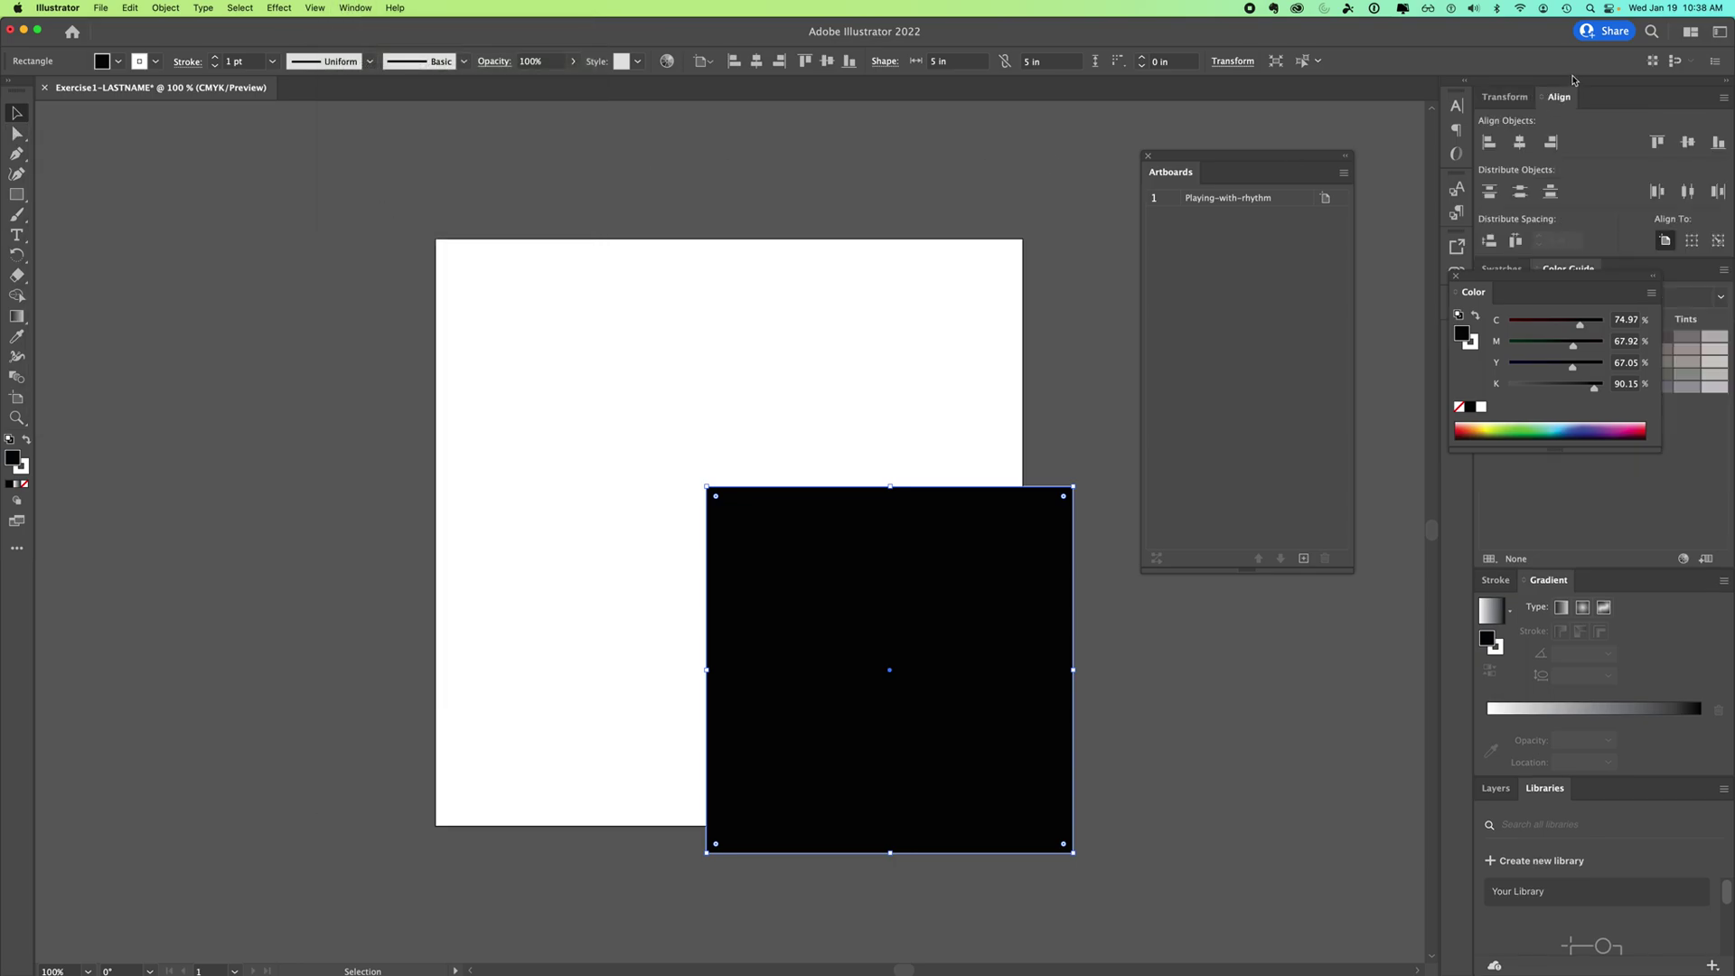
drag(1559, 96, 1179, 195)
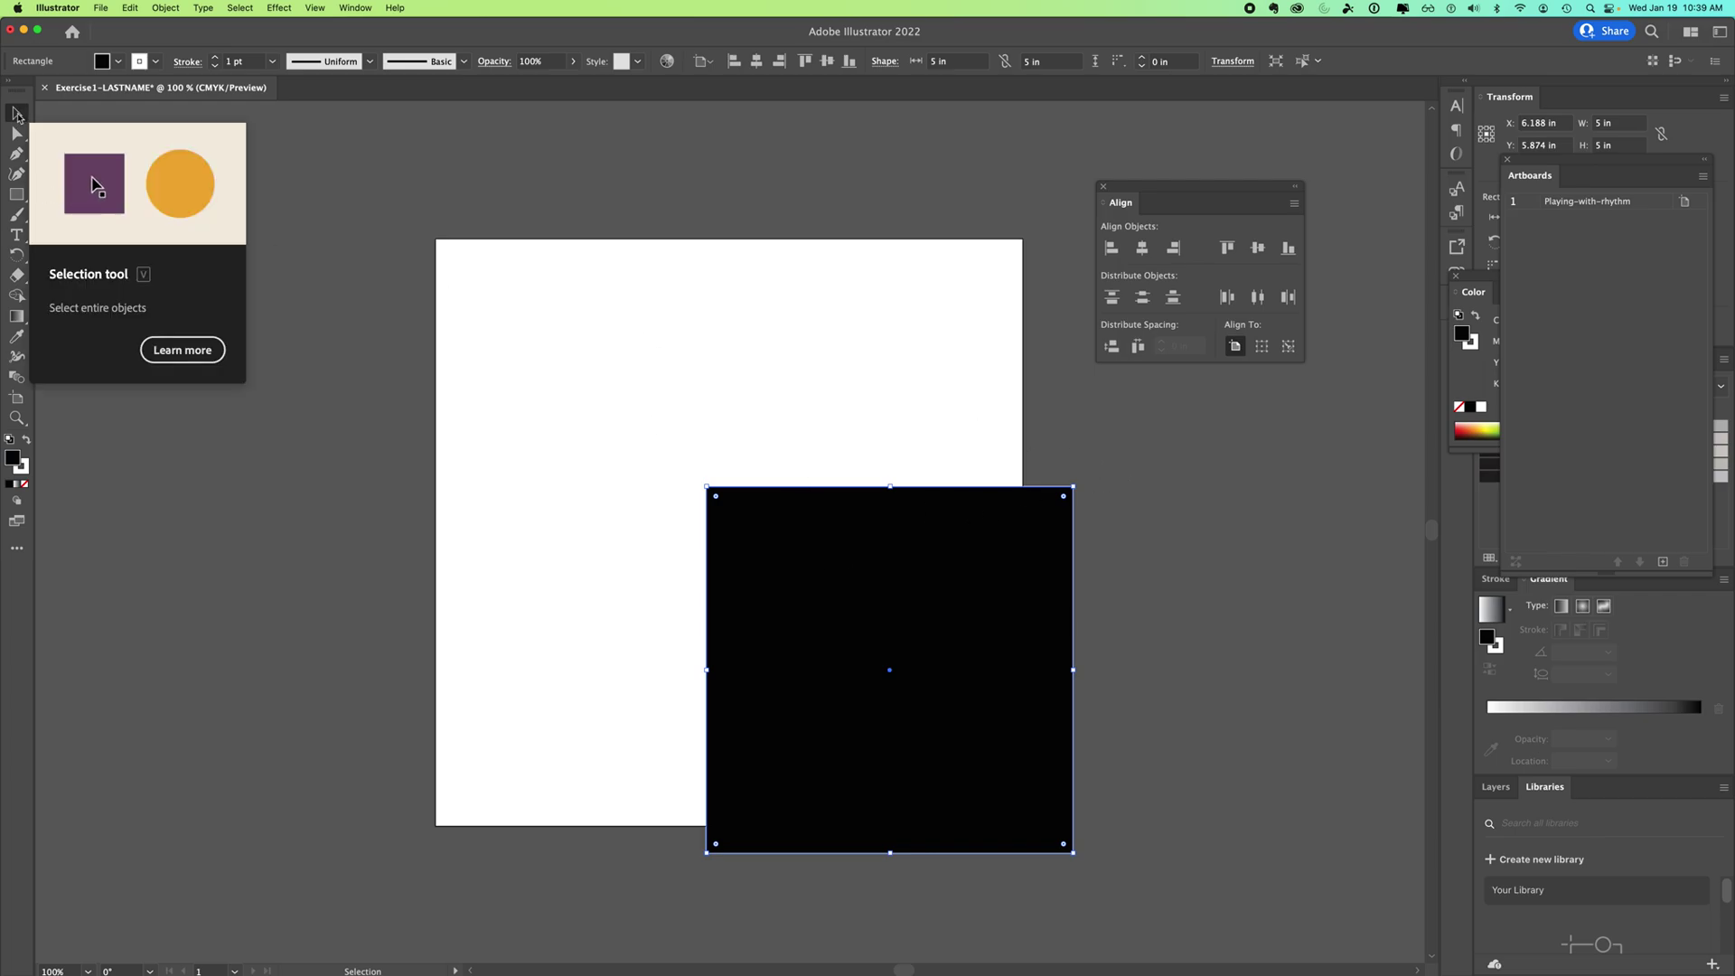
Select the black square and set Align To Artboard
click(511, 184)
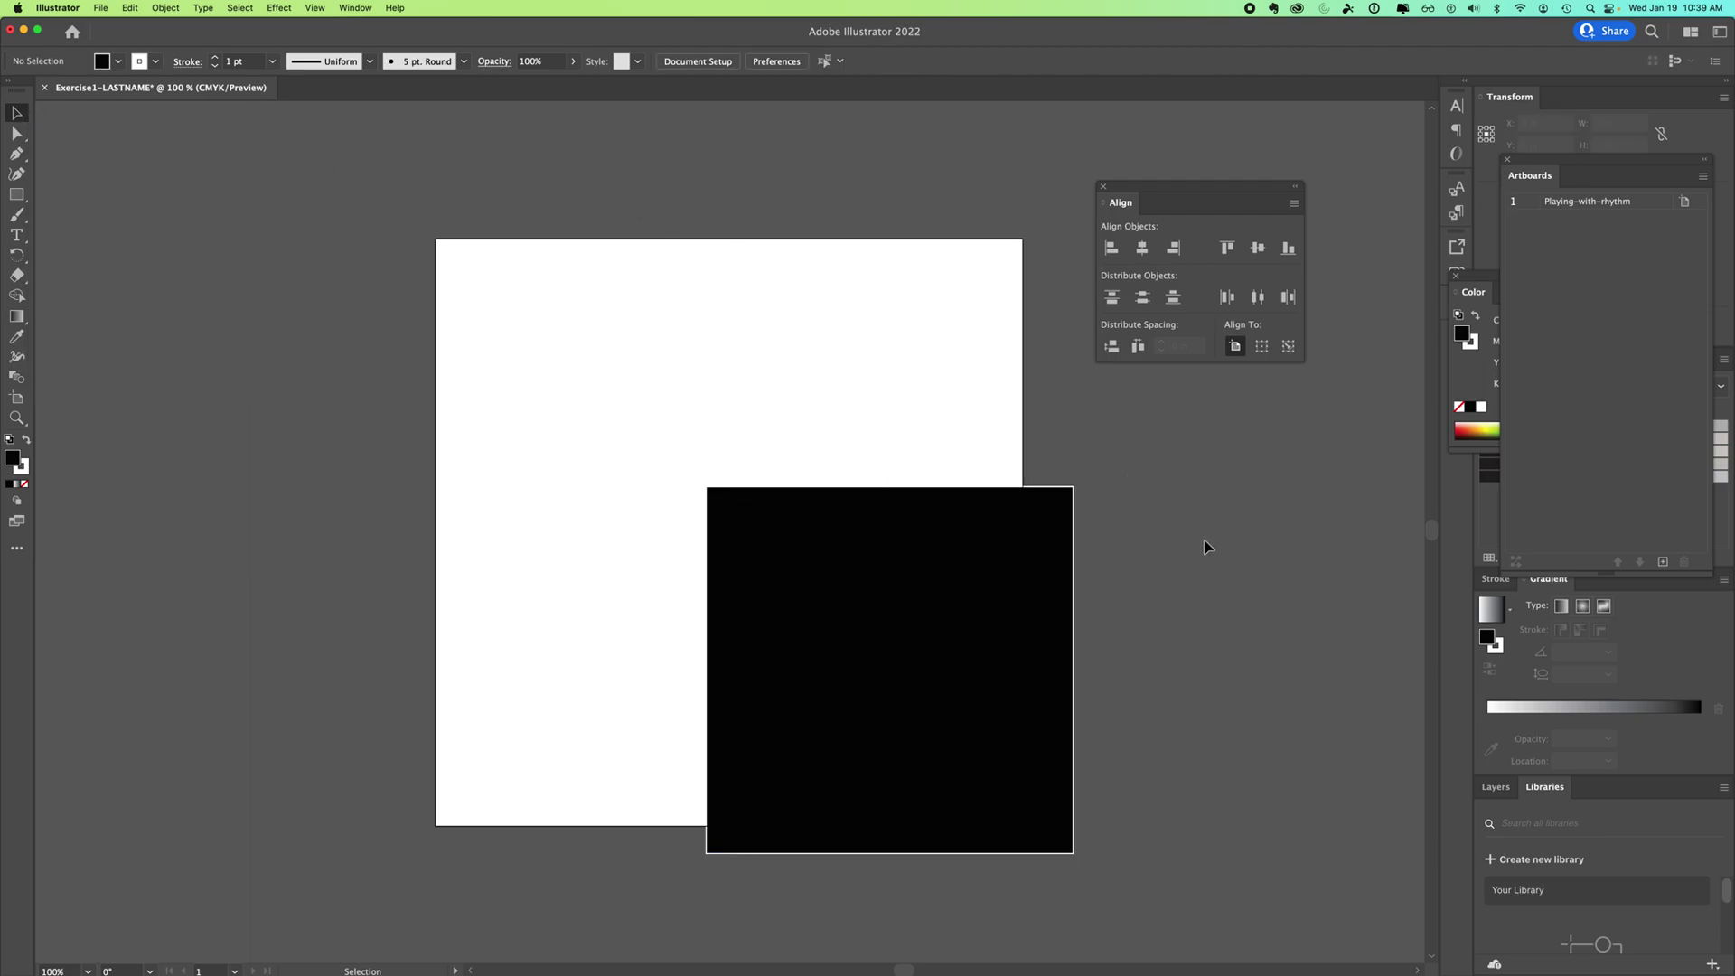
click(953, 570)
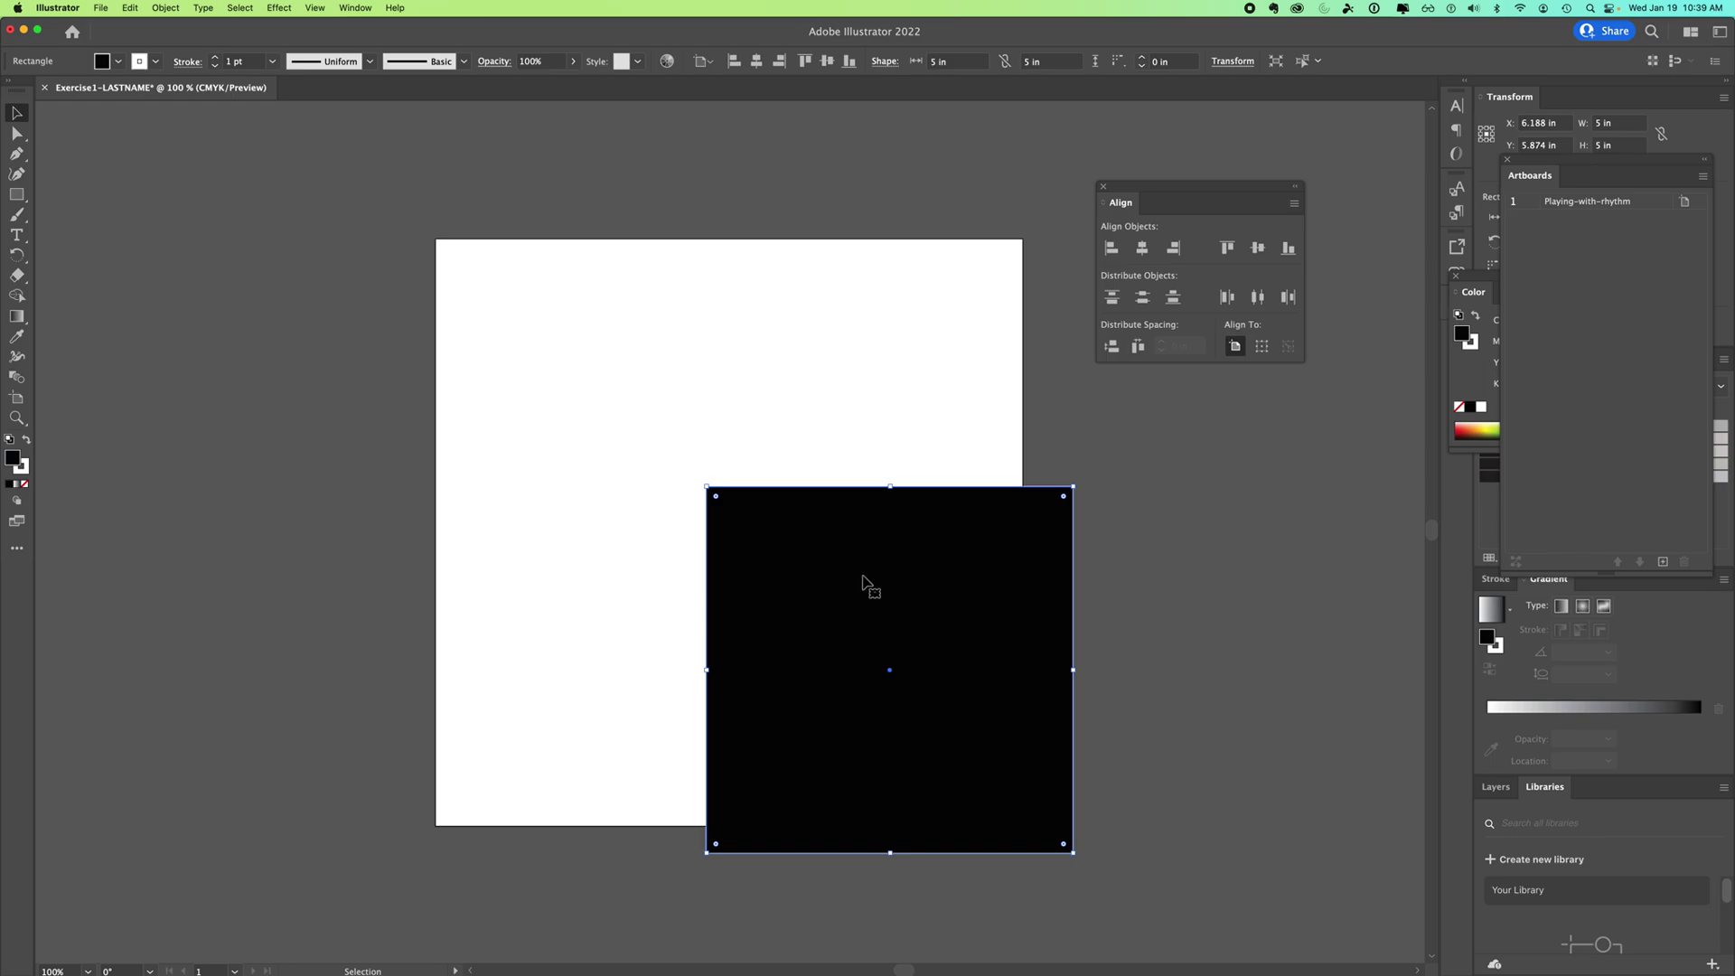
click(1240, 351)
click(1048, 404)
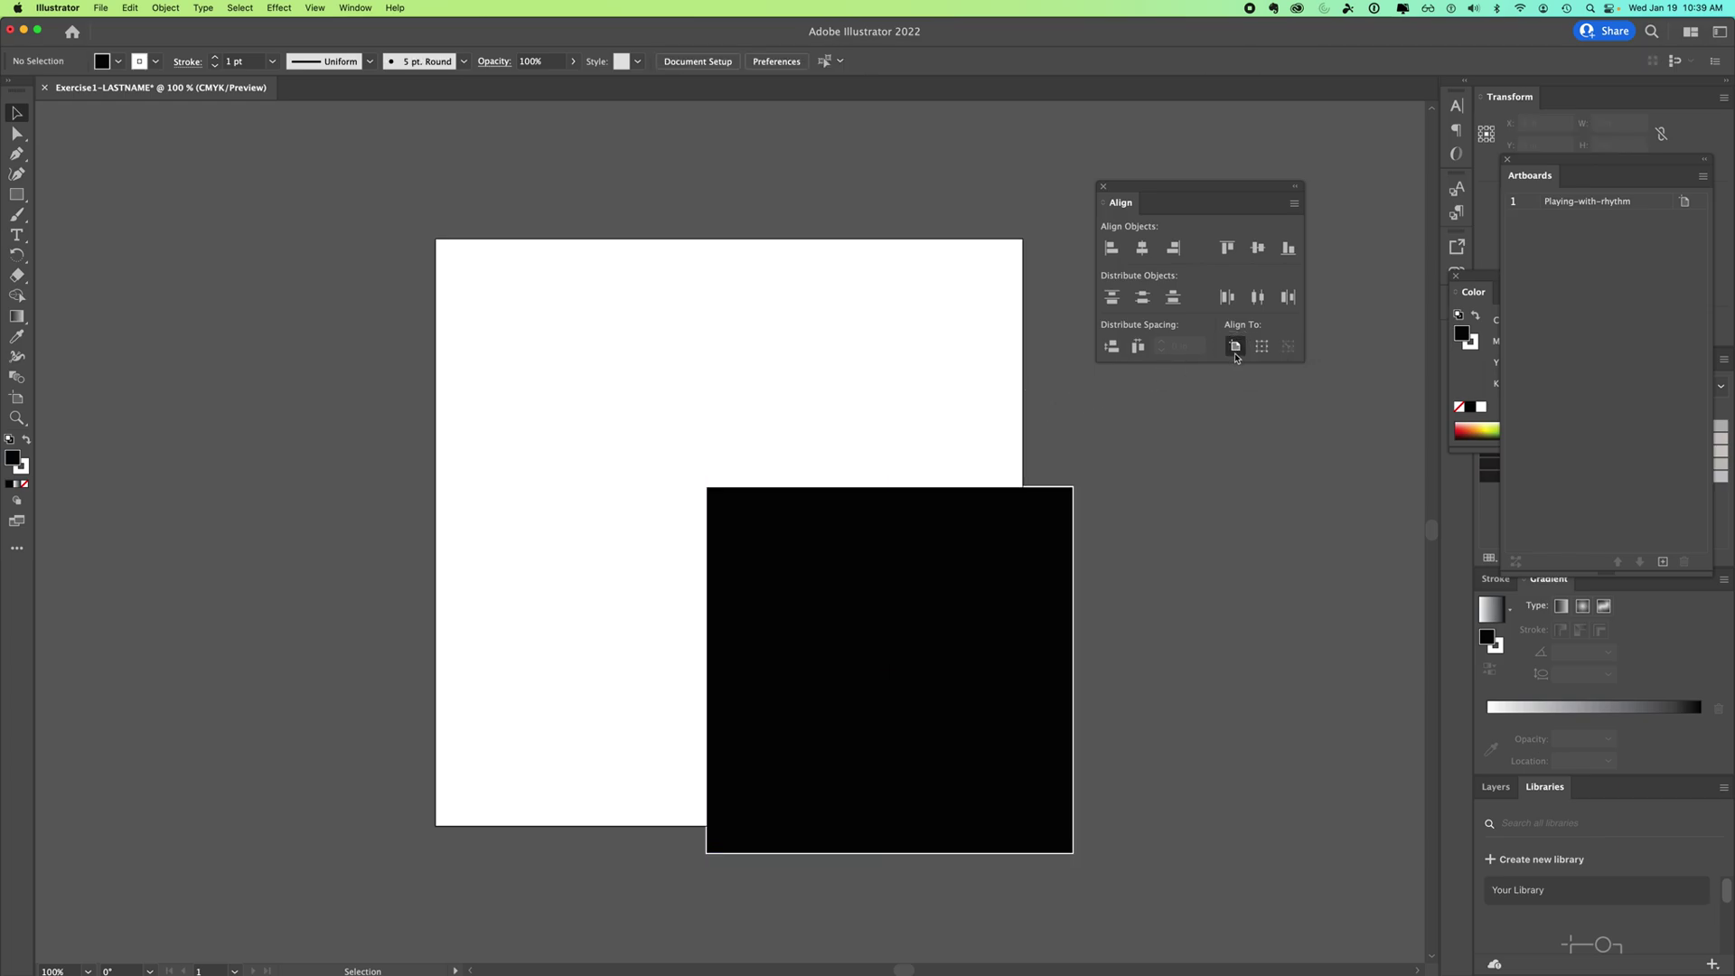
click(965, 558)
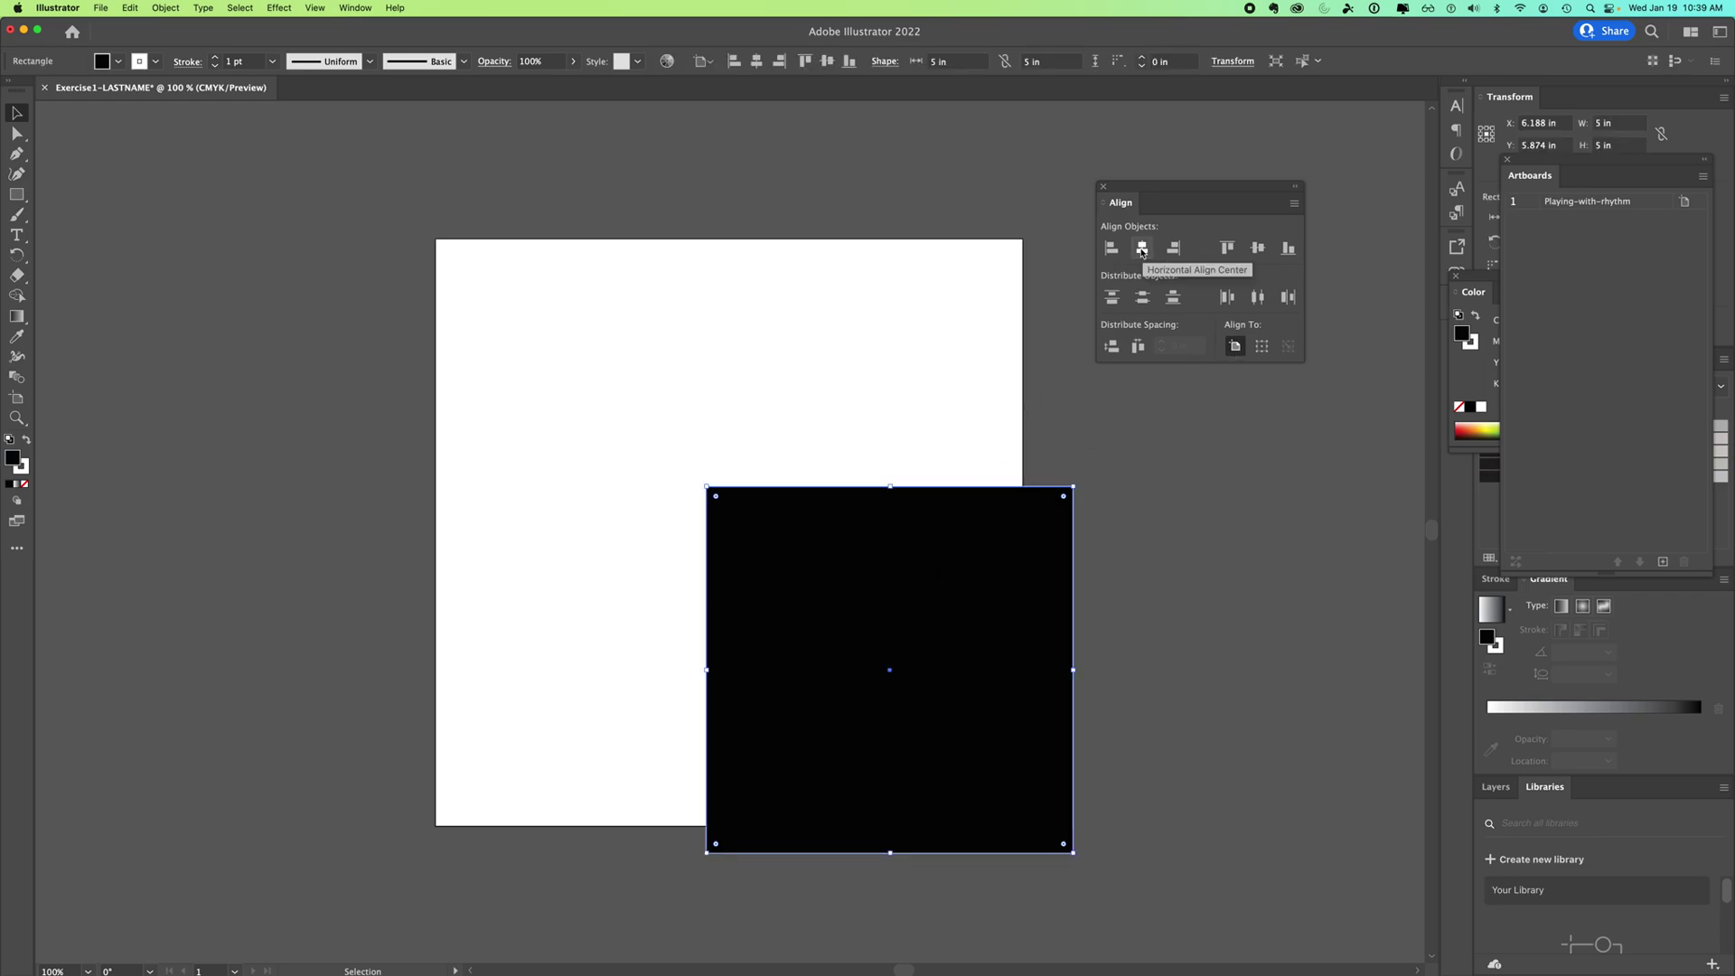
Apply Horizontal and Vertical Align Center so the square sits at X 4 in, Y 4 in
click(1142, 250)
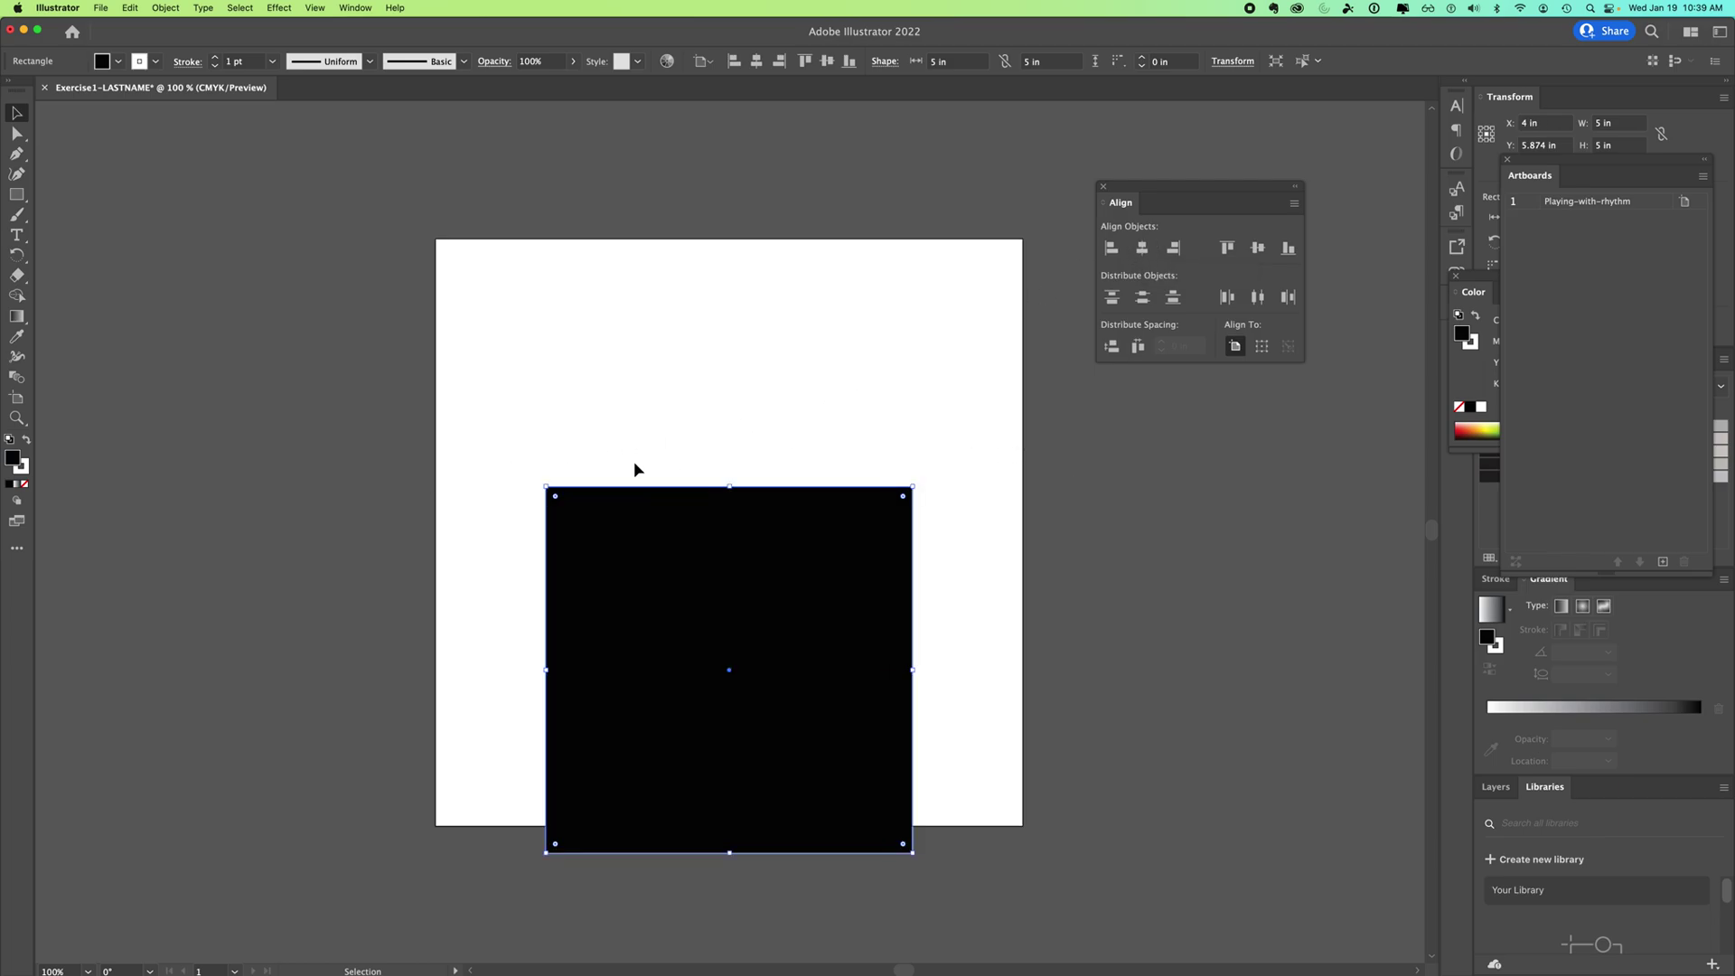
click(1258, 249)
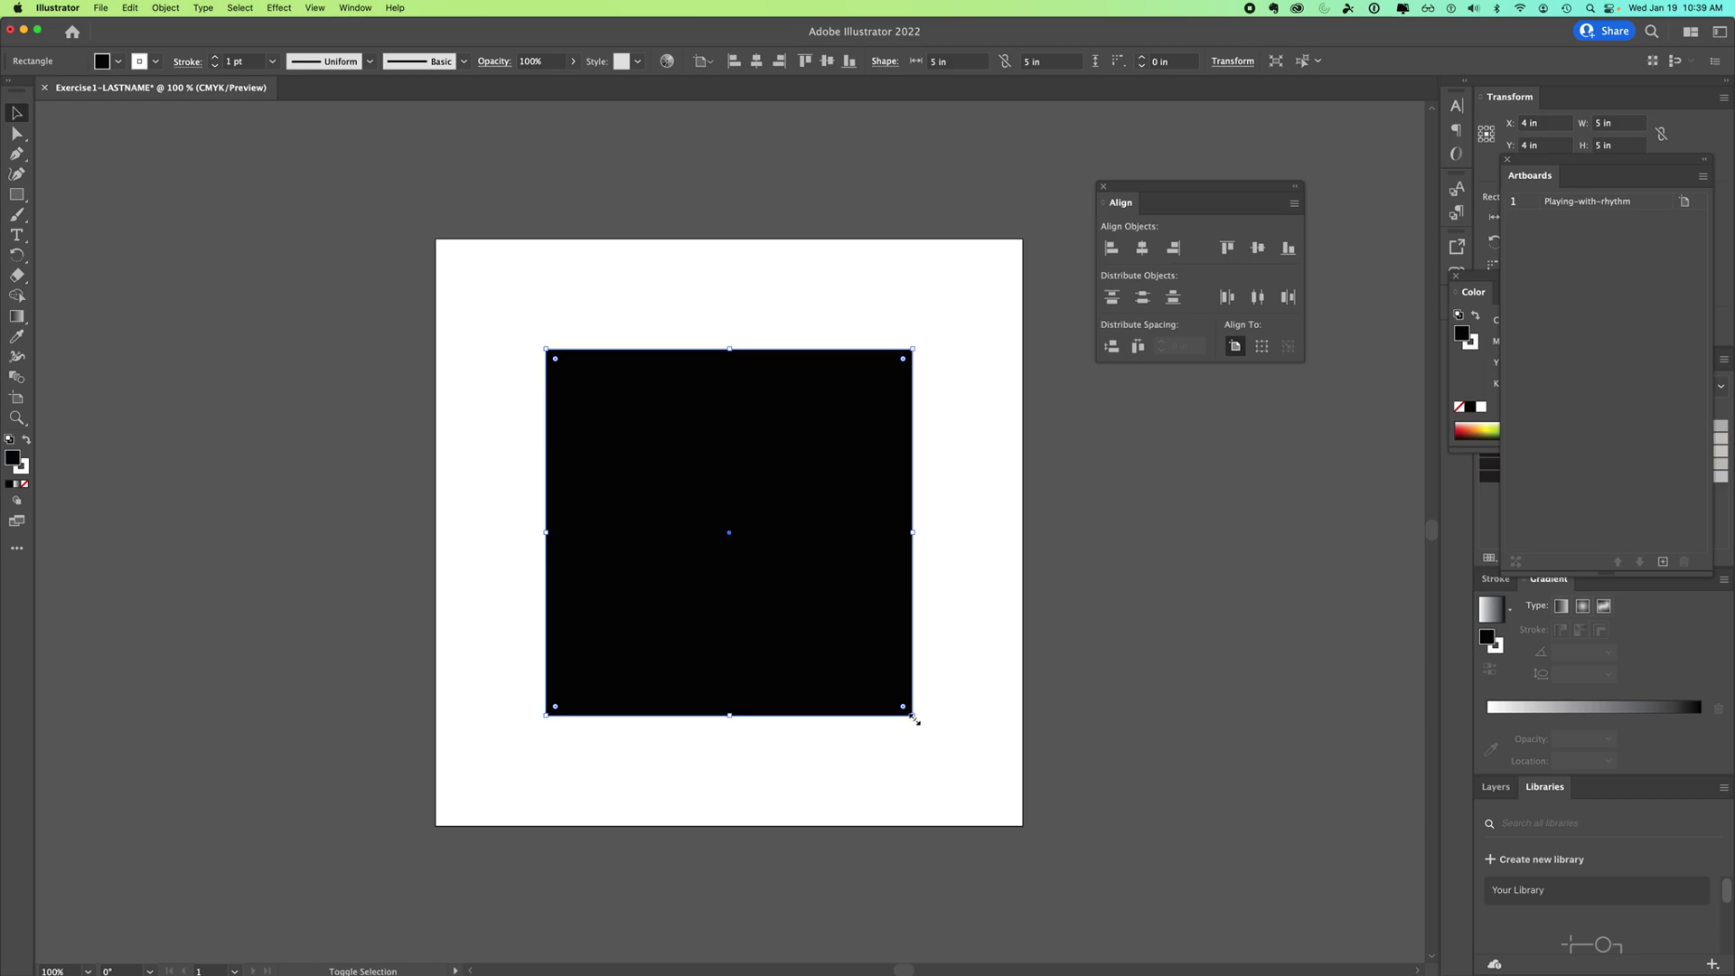
Scale the square up to 7.0006 in and recentre it at X 4 in, Y 4 in
drag(913, 718, 981, 795)
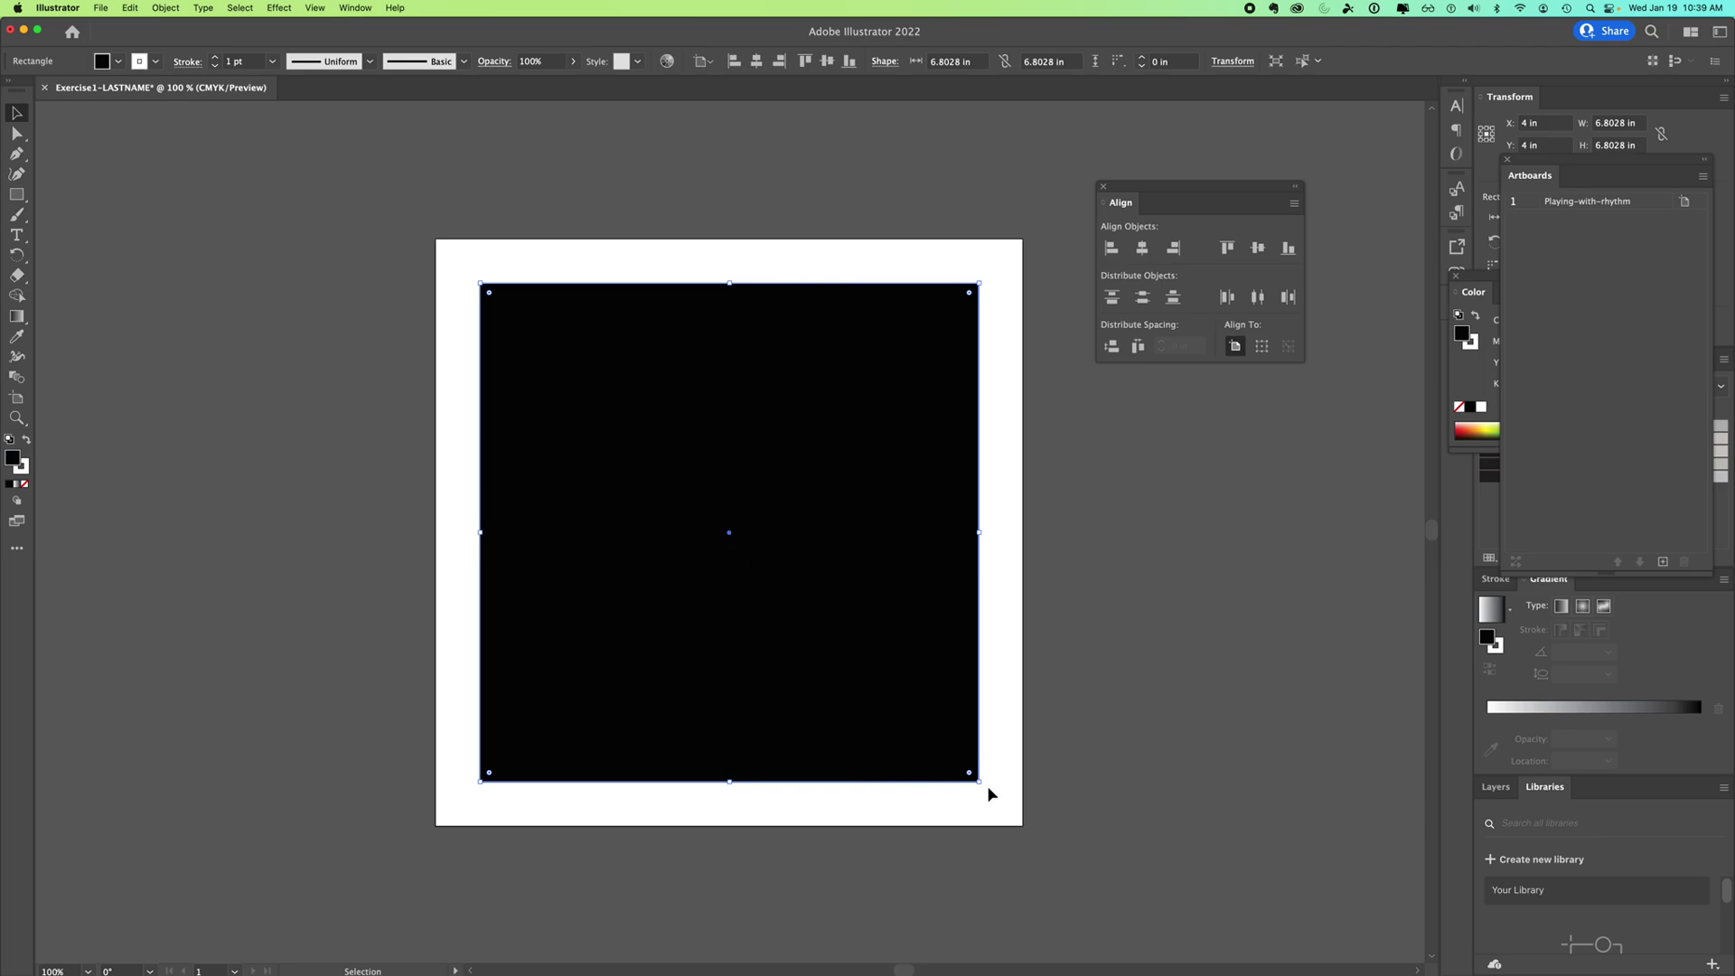
key(super+z)
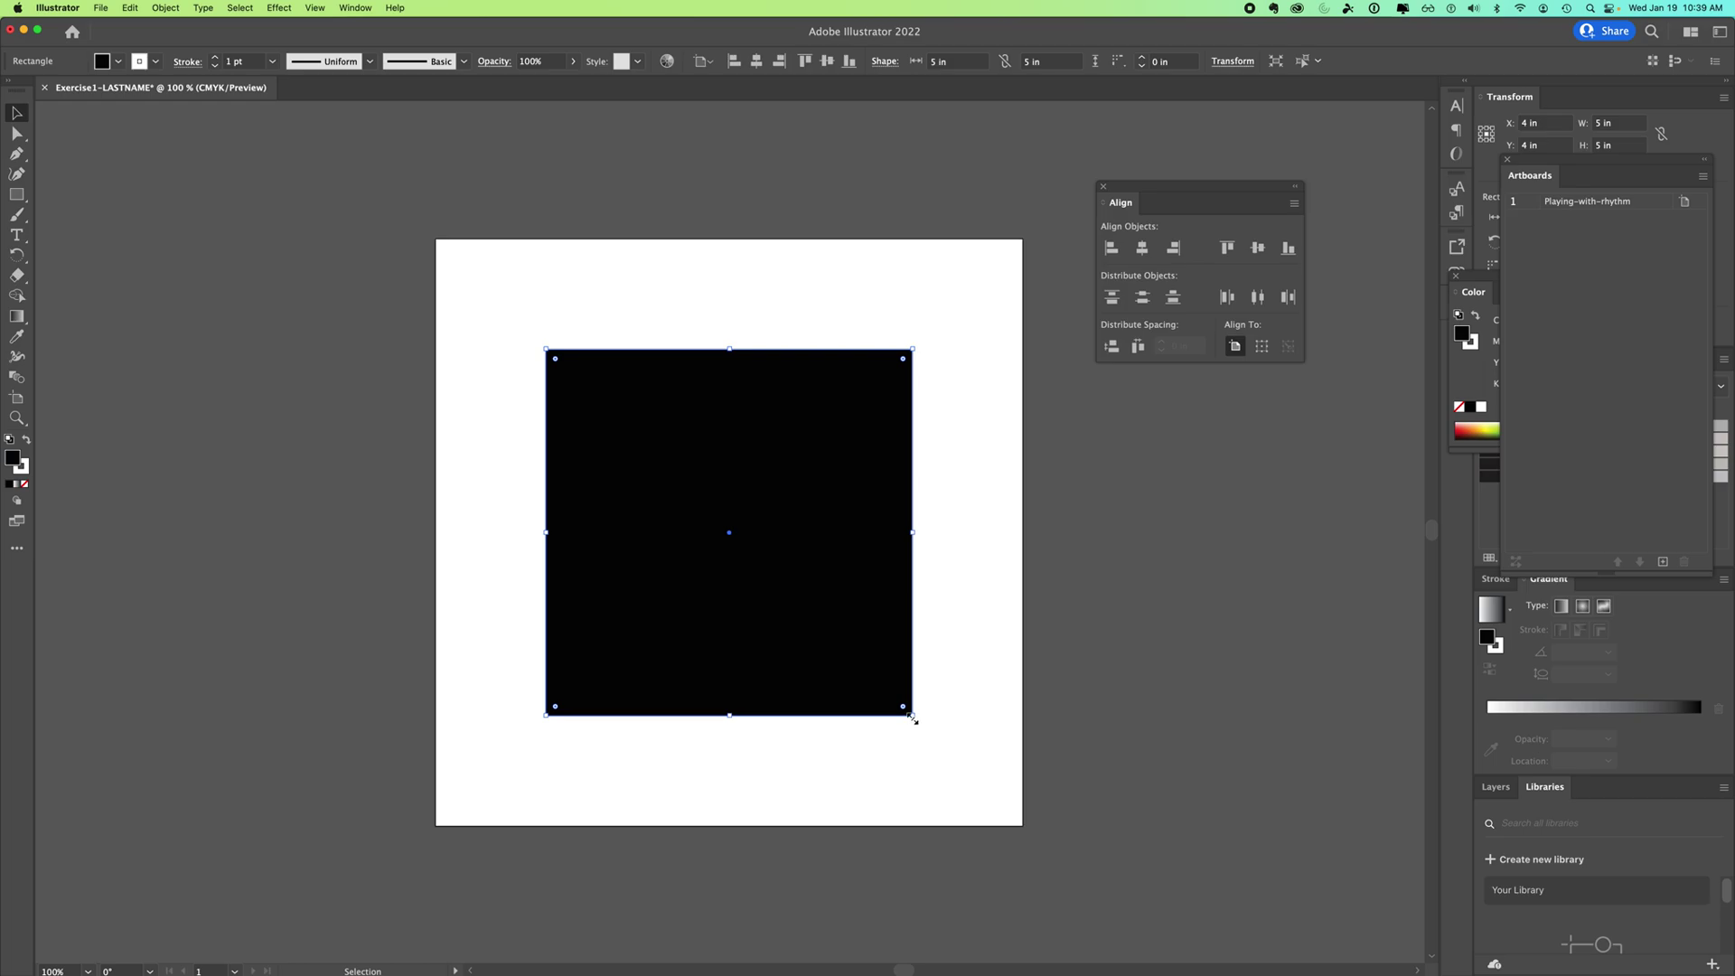
drag(913, 716, 1062, 891)
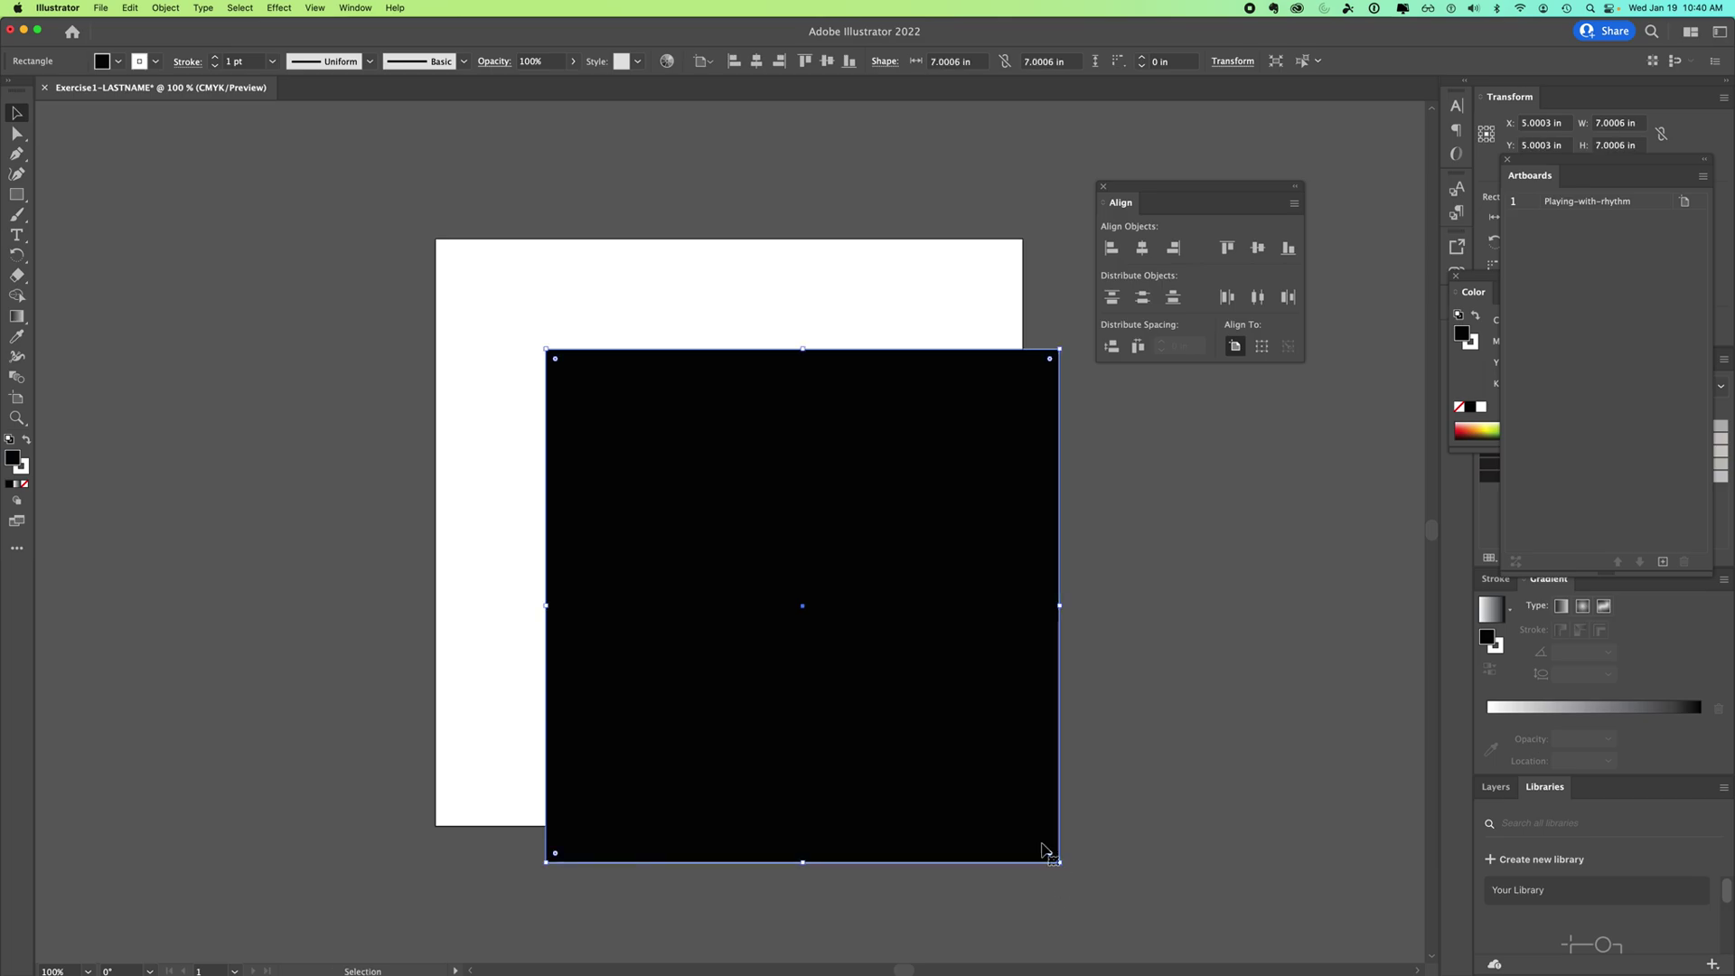
click(1143, 250)
click(1257, 248)
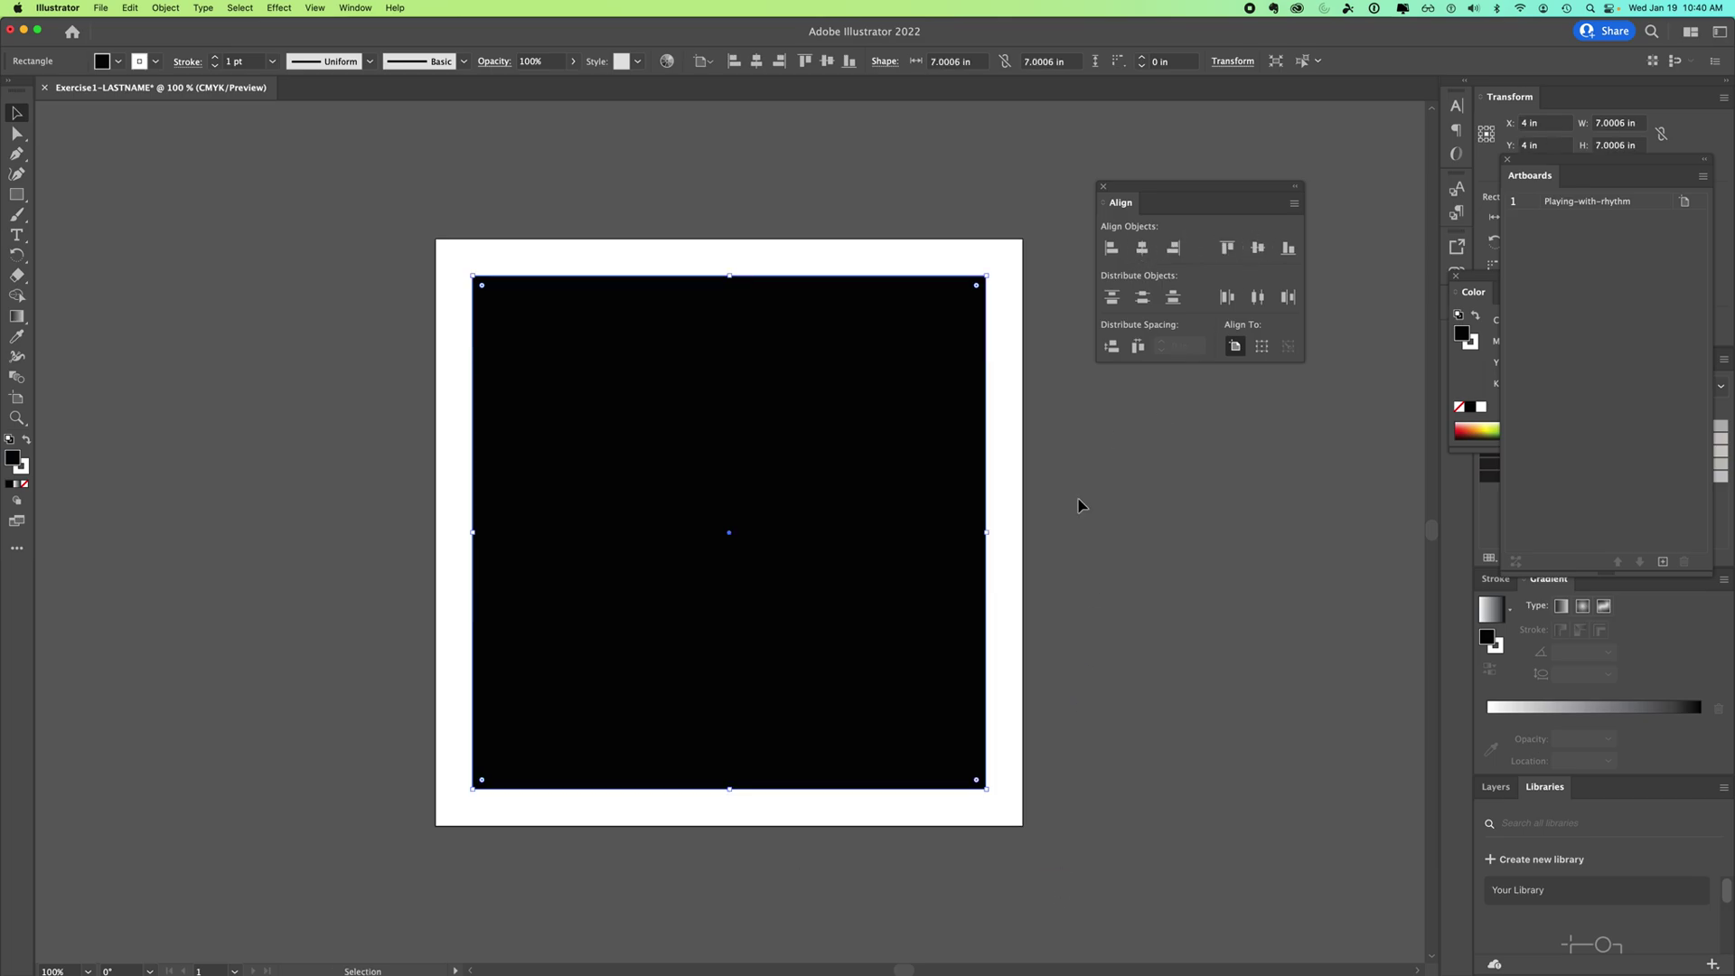
click(1112, 510)
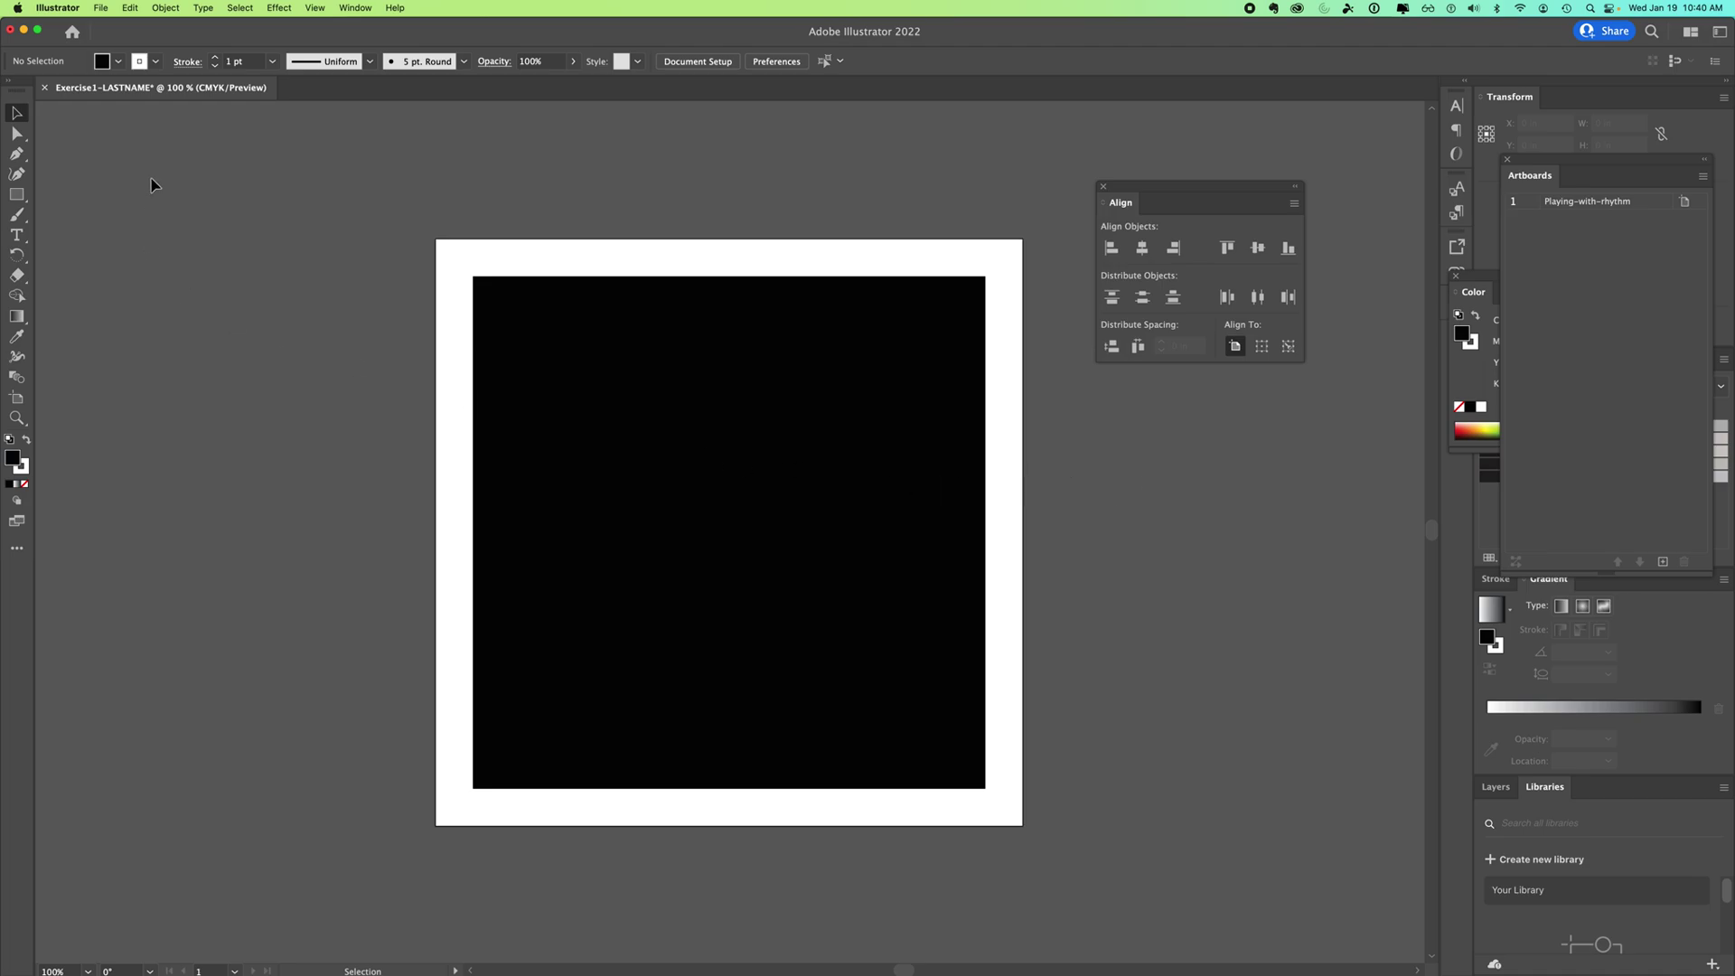
click(17, 195)
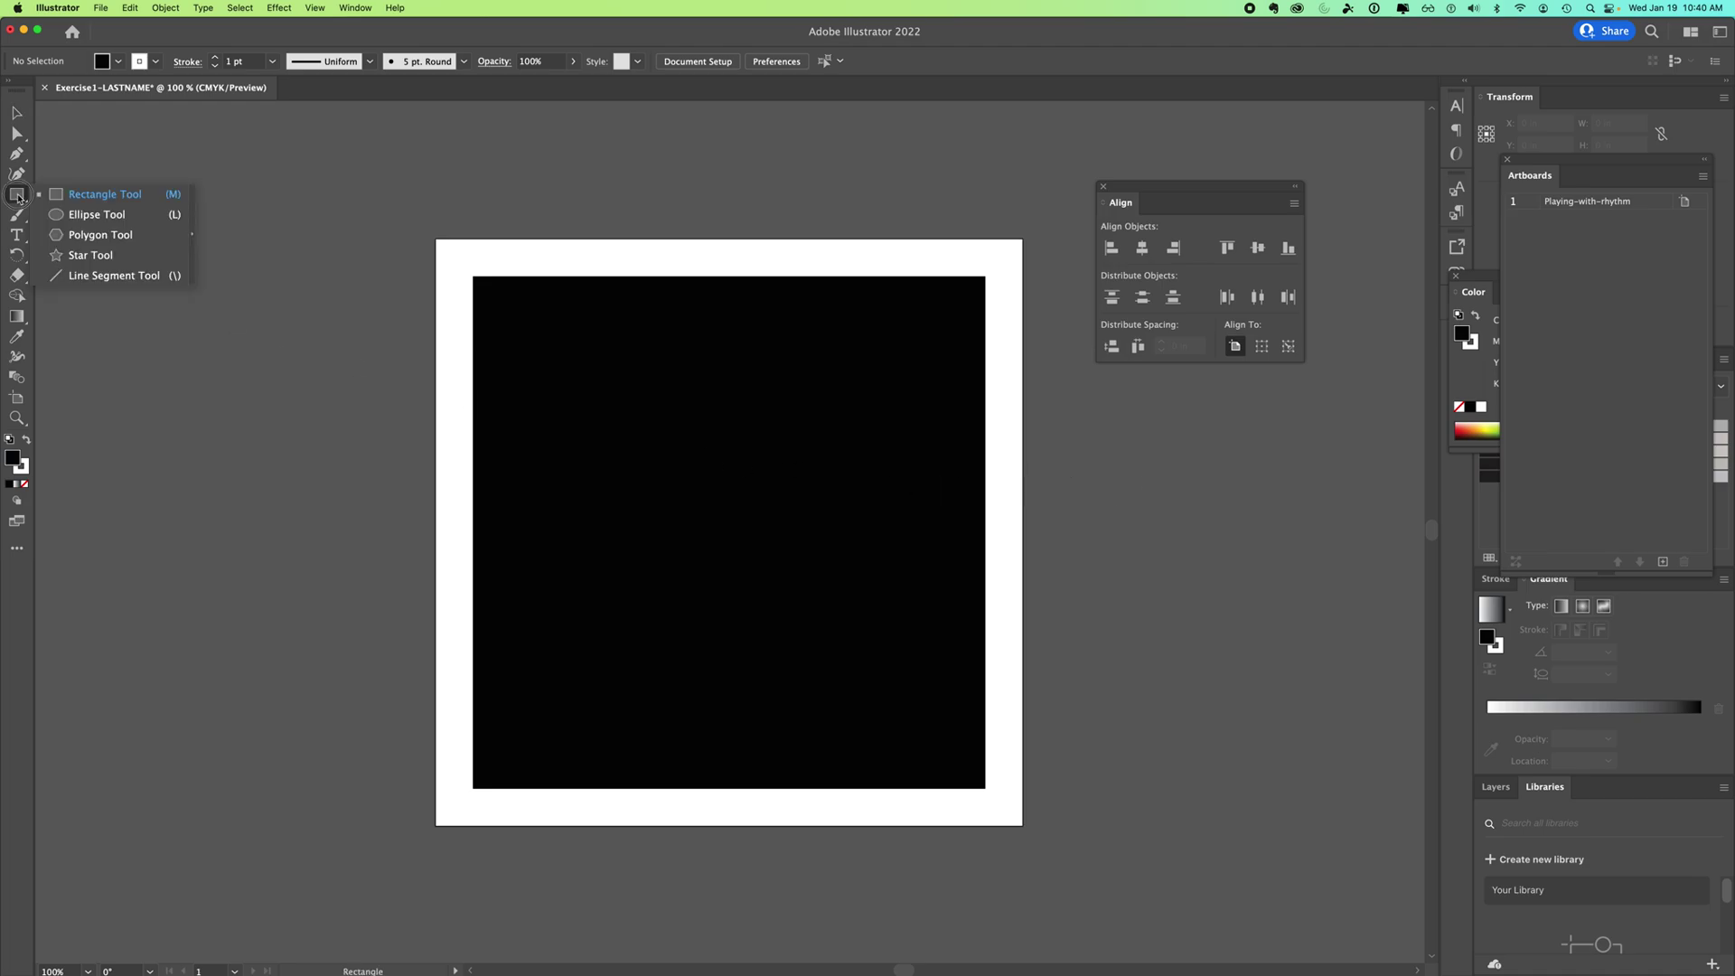
Switch to the Line Segment tool and create a line through its options dialog
click(20, 198)
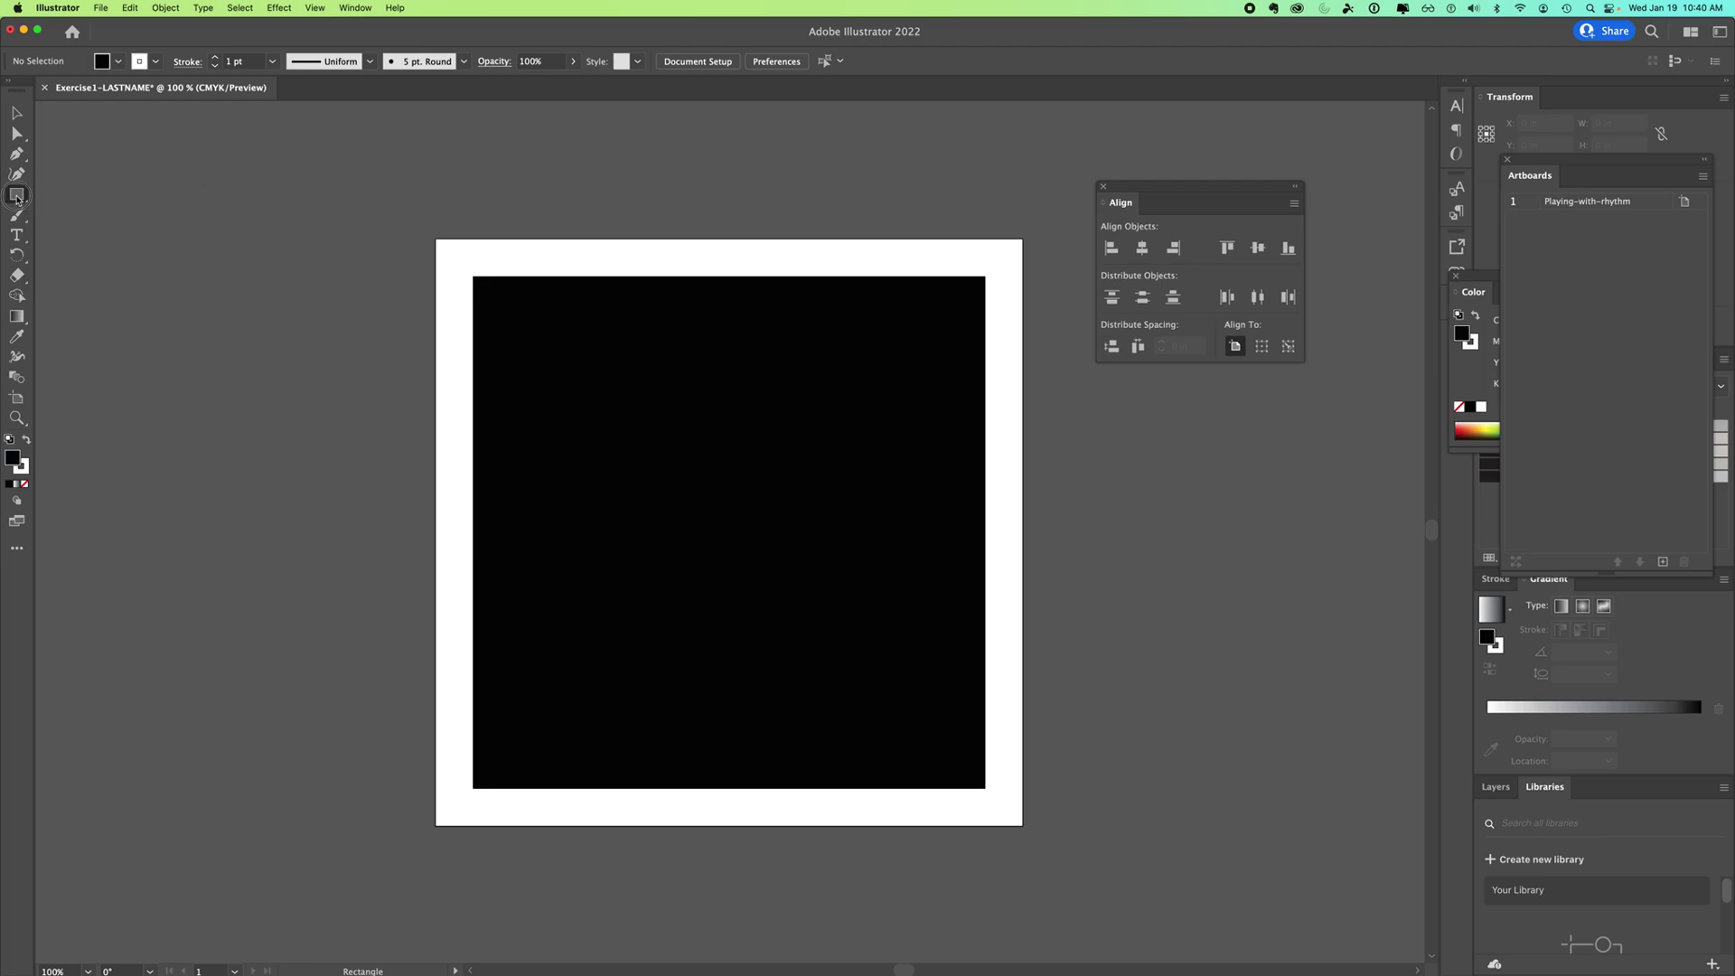
click(20, 198)
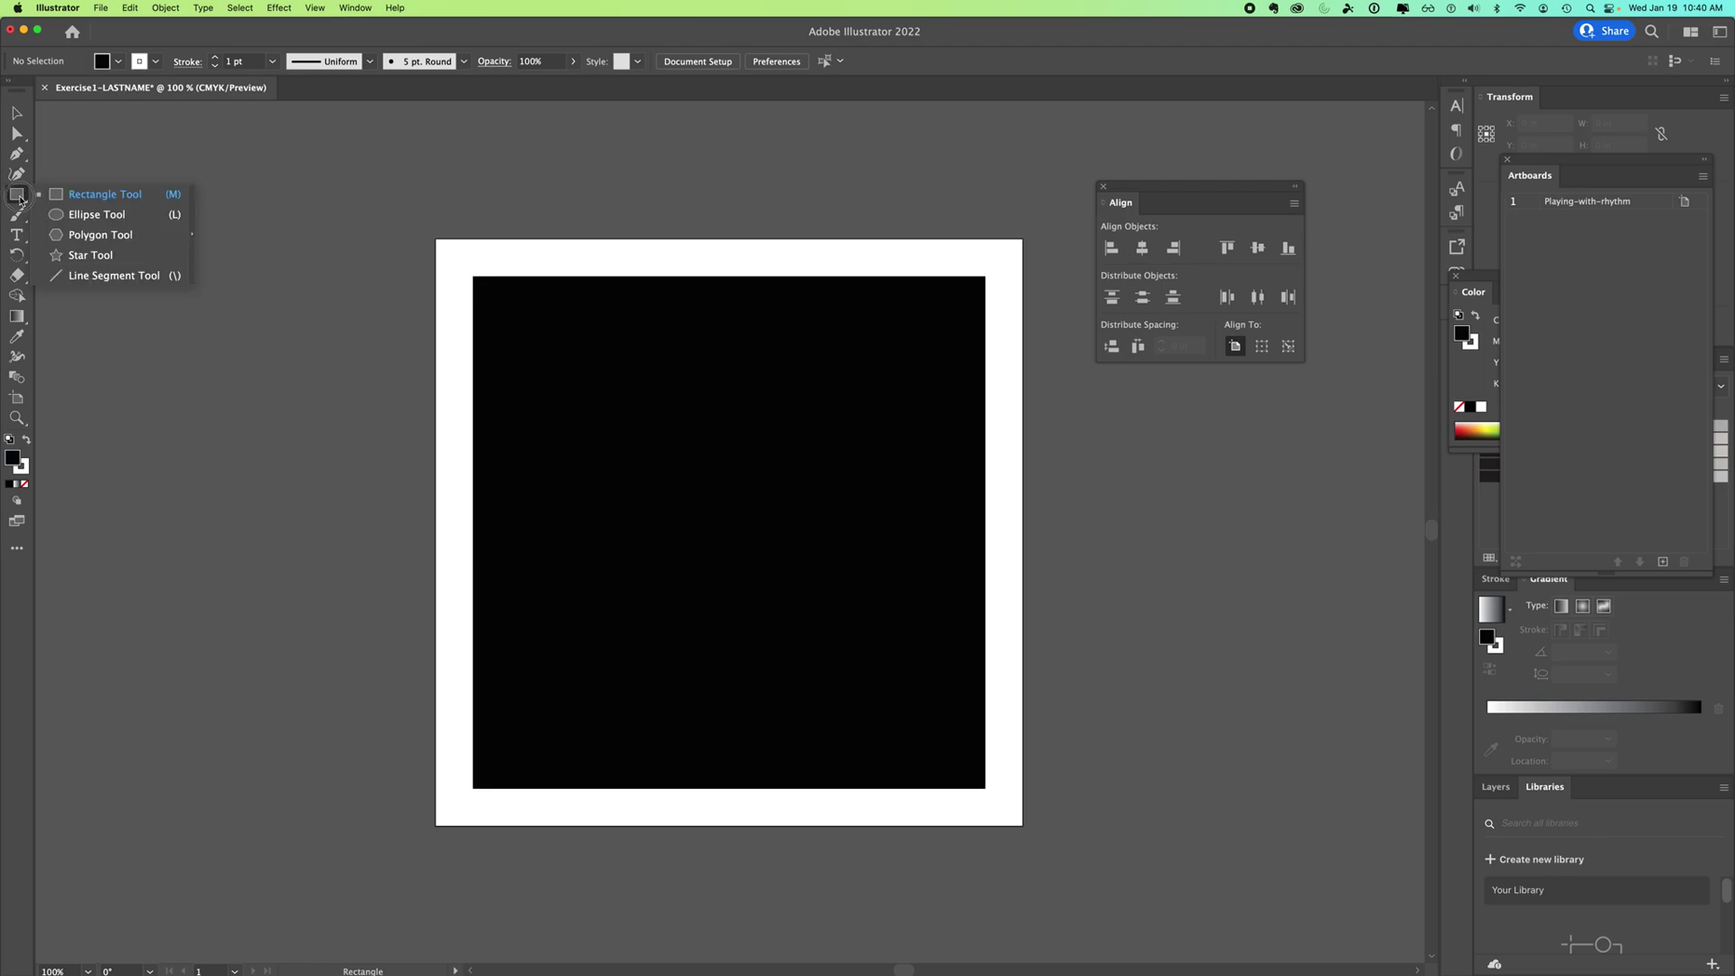
click(102, 276)
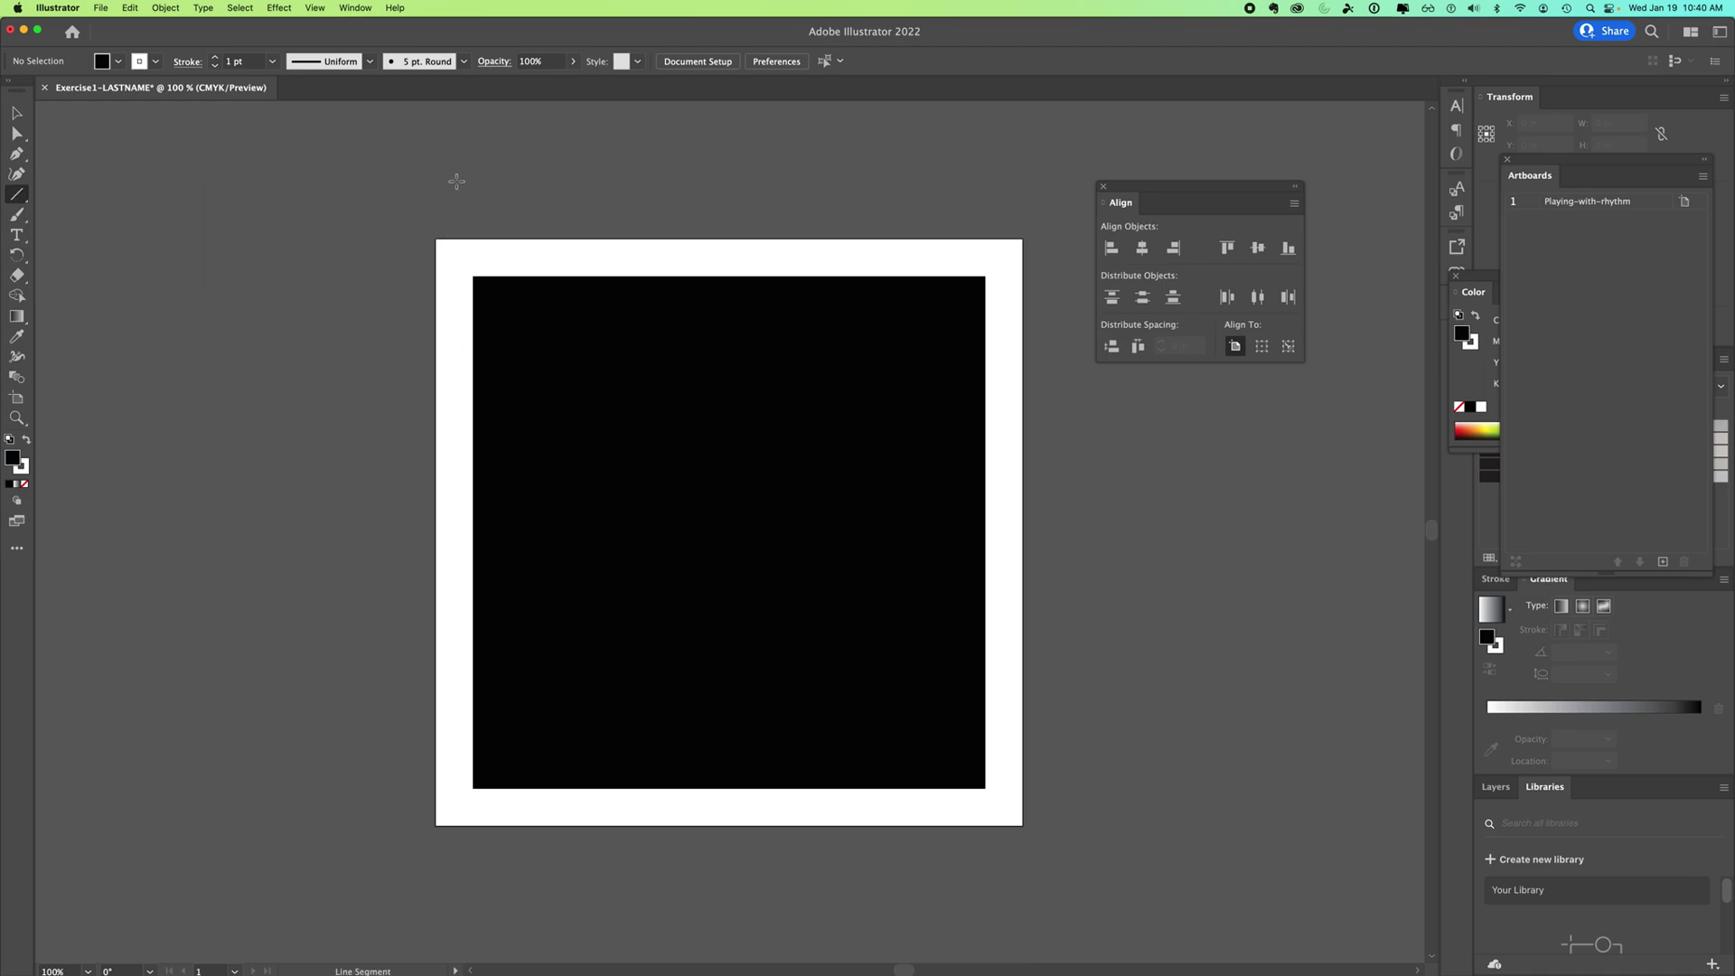
drag(459, 179, 458, 180)
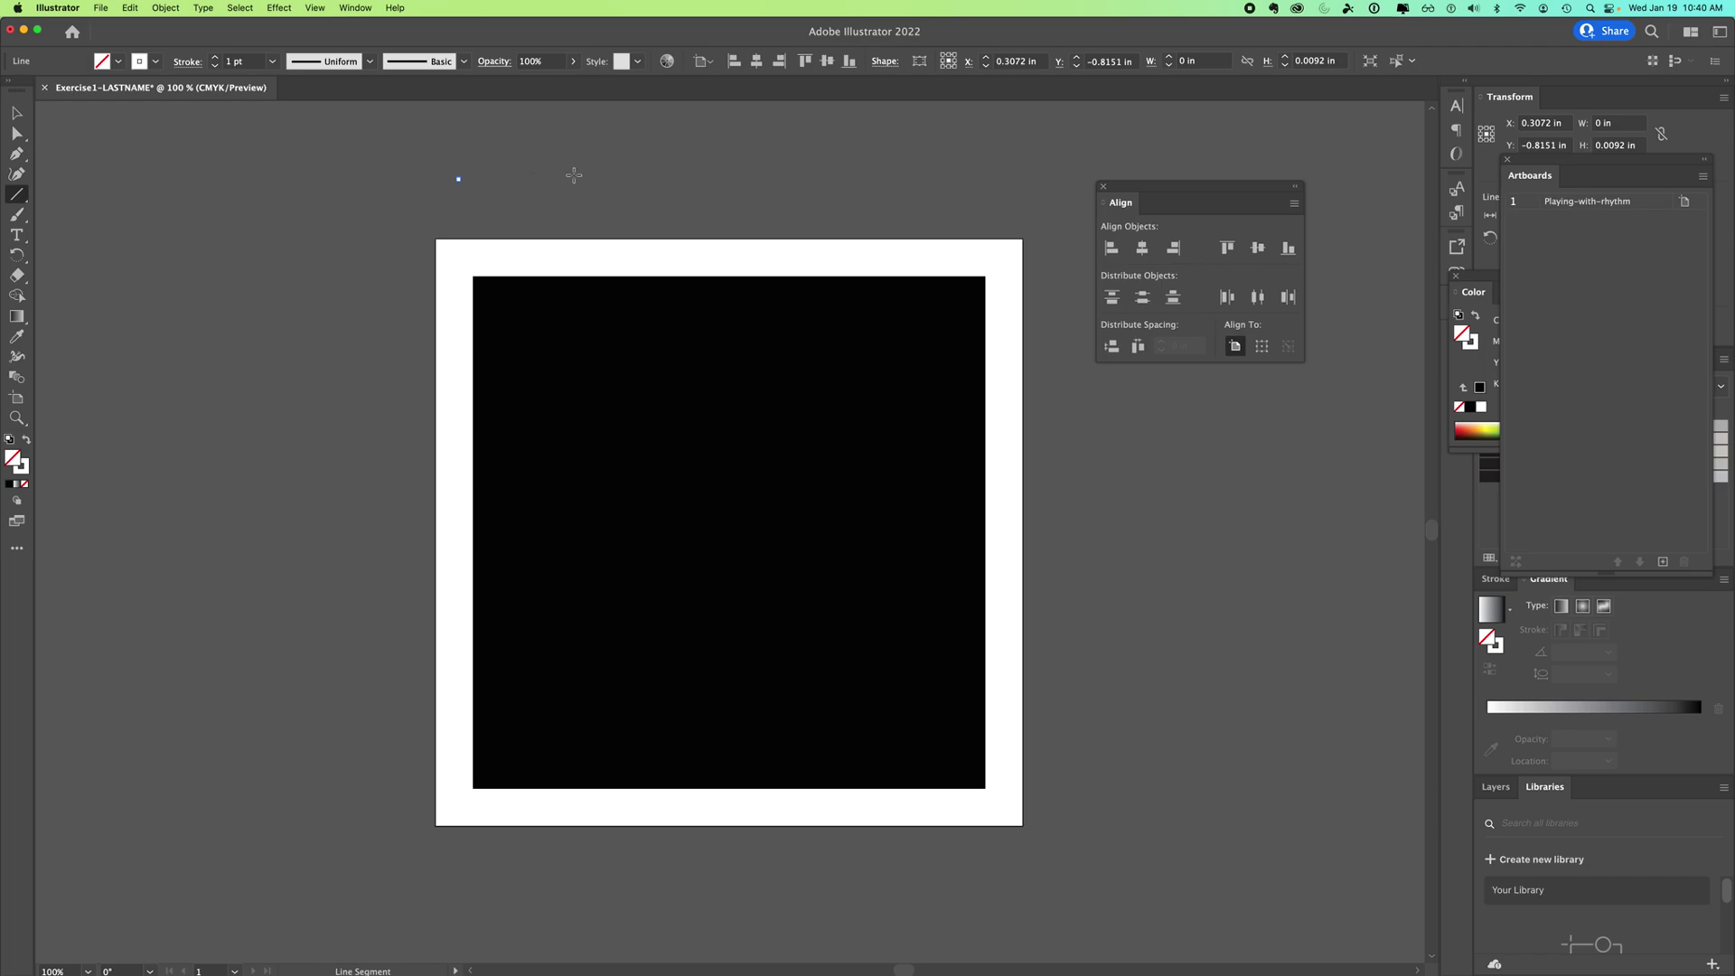
click(923, 180)
click(948, 481)
Draw a horizontal trial line about 6.06 in long above the artboard
key(super+shift+a)
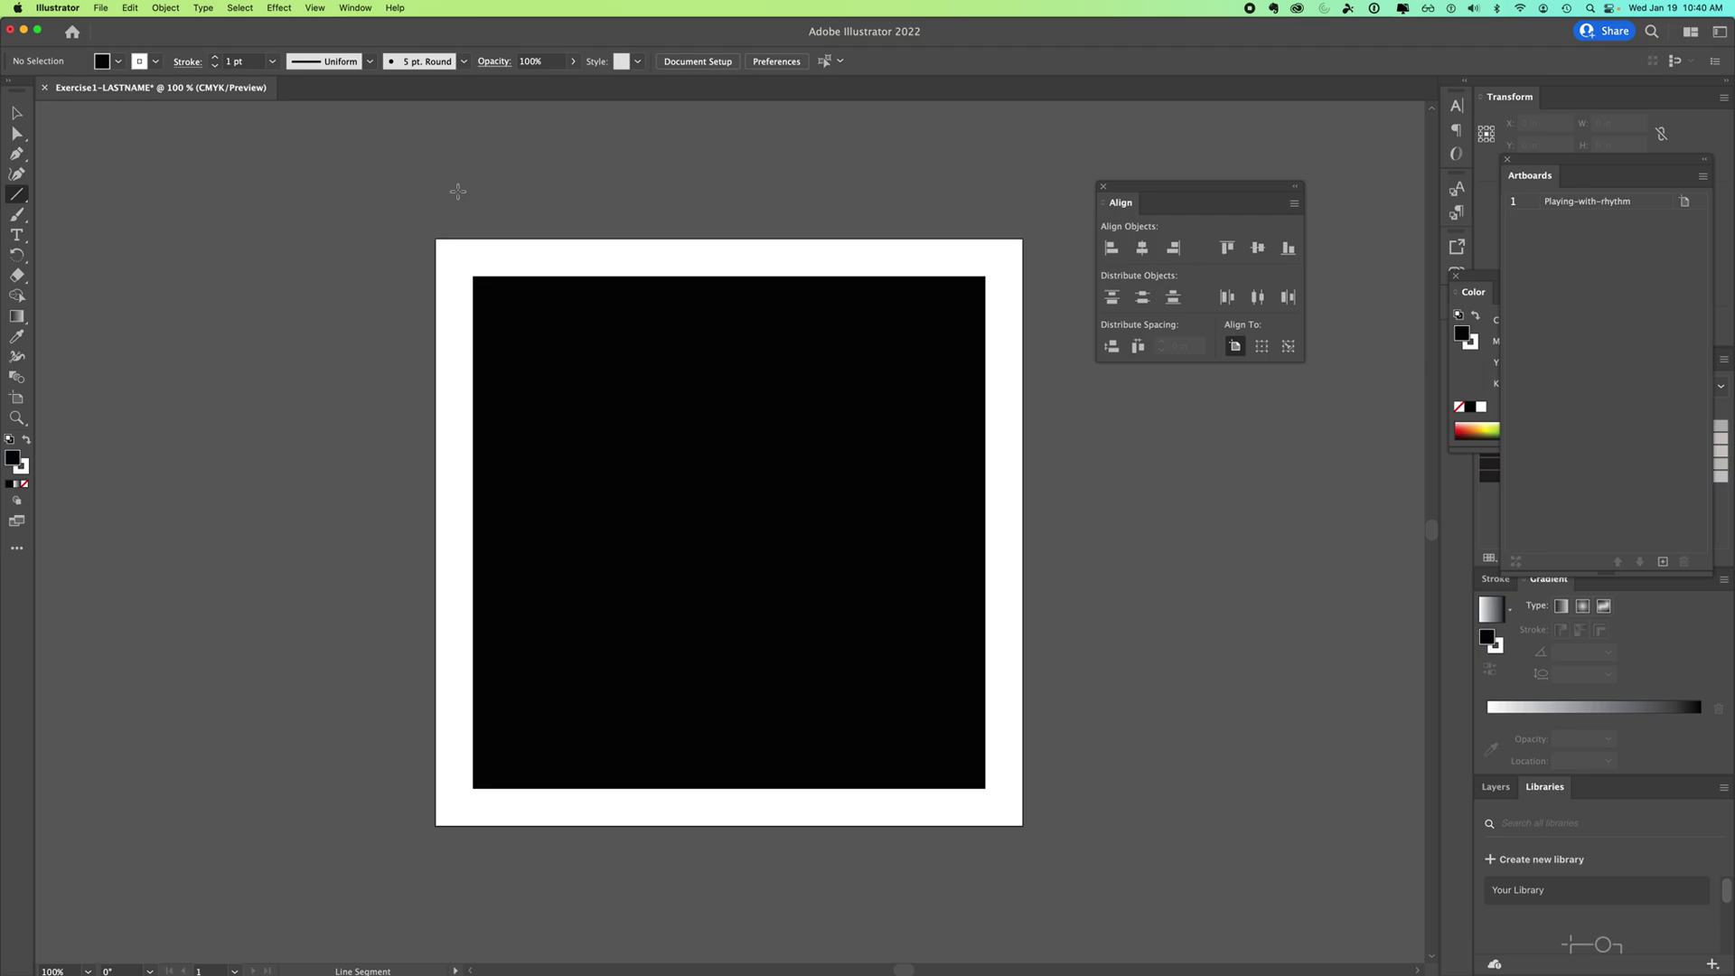
drag(457, 190, 960, 197)
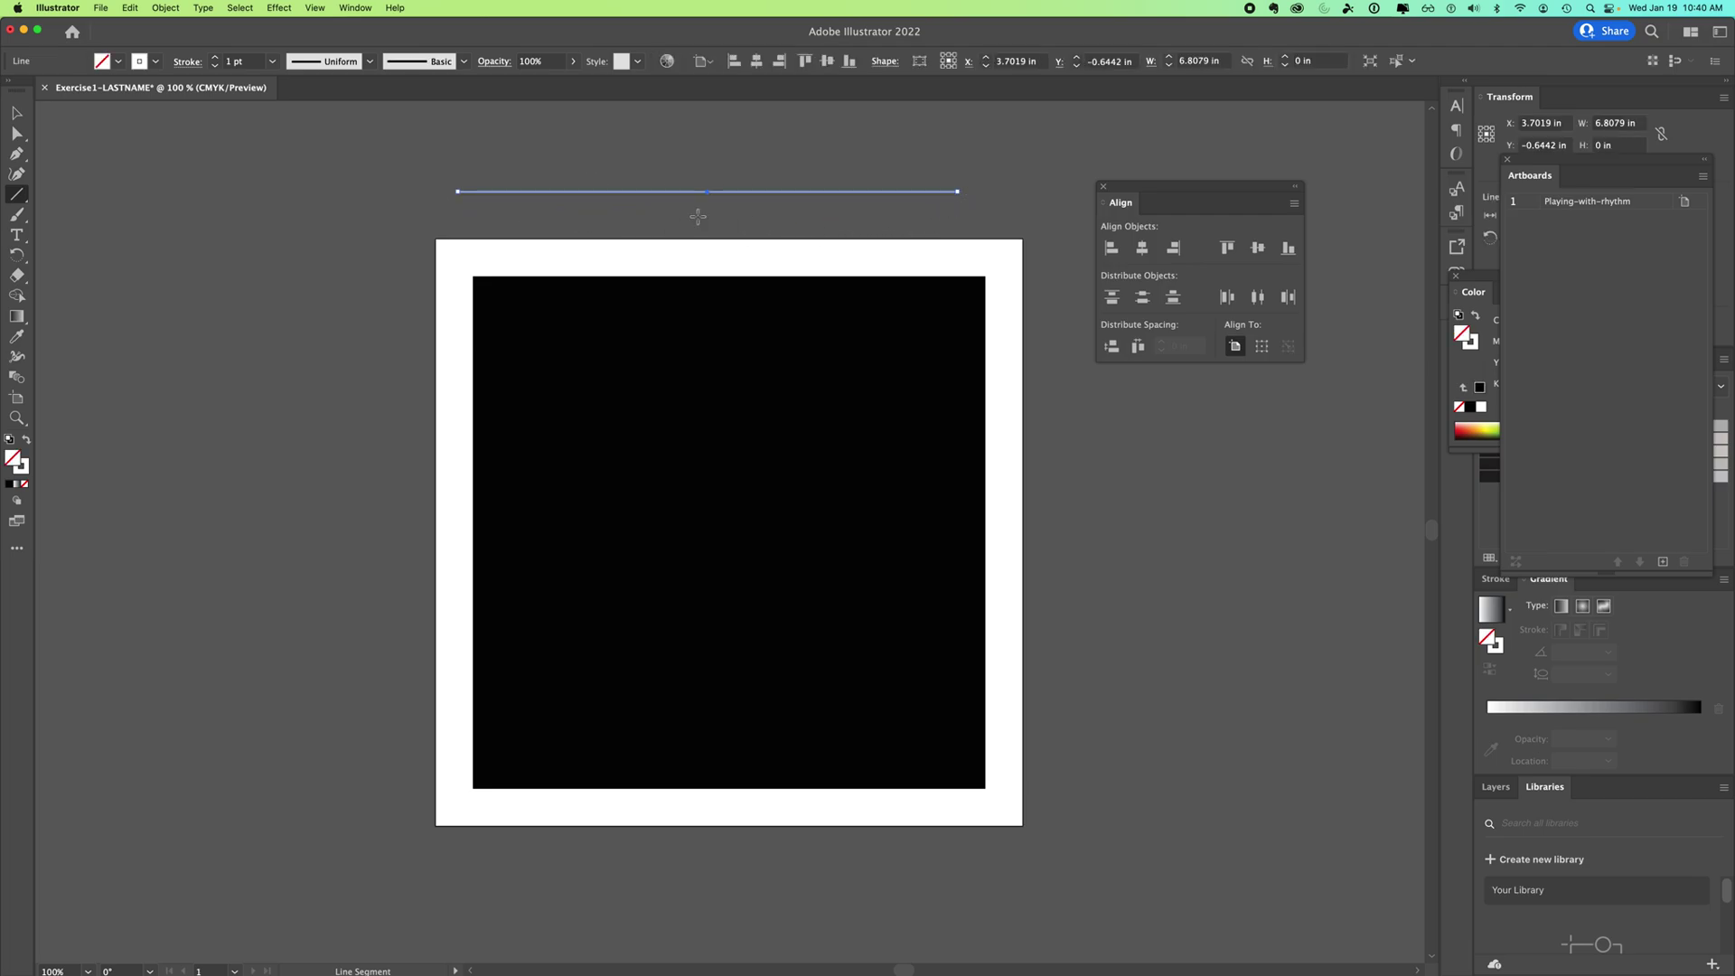
click(17, 114)
key(super+shift+a)
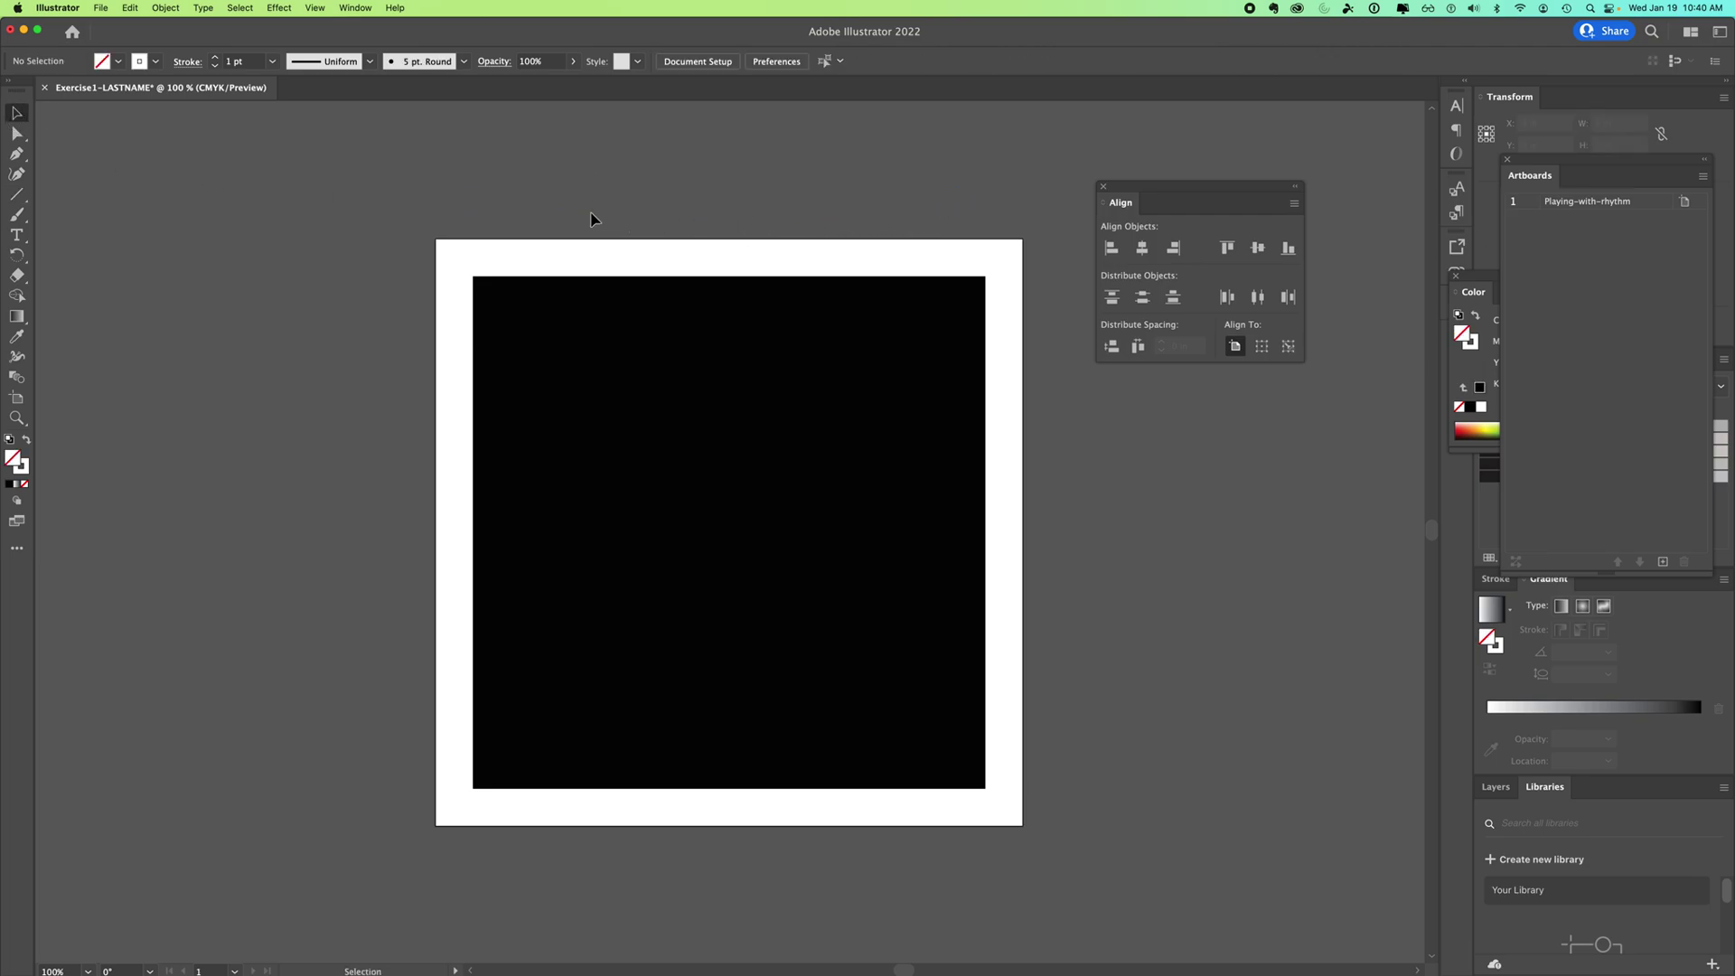
click(16, 195)
Draw a horizontal line and move it onto the square, stretched past its right edge
drag(538, 186, 975, 195)
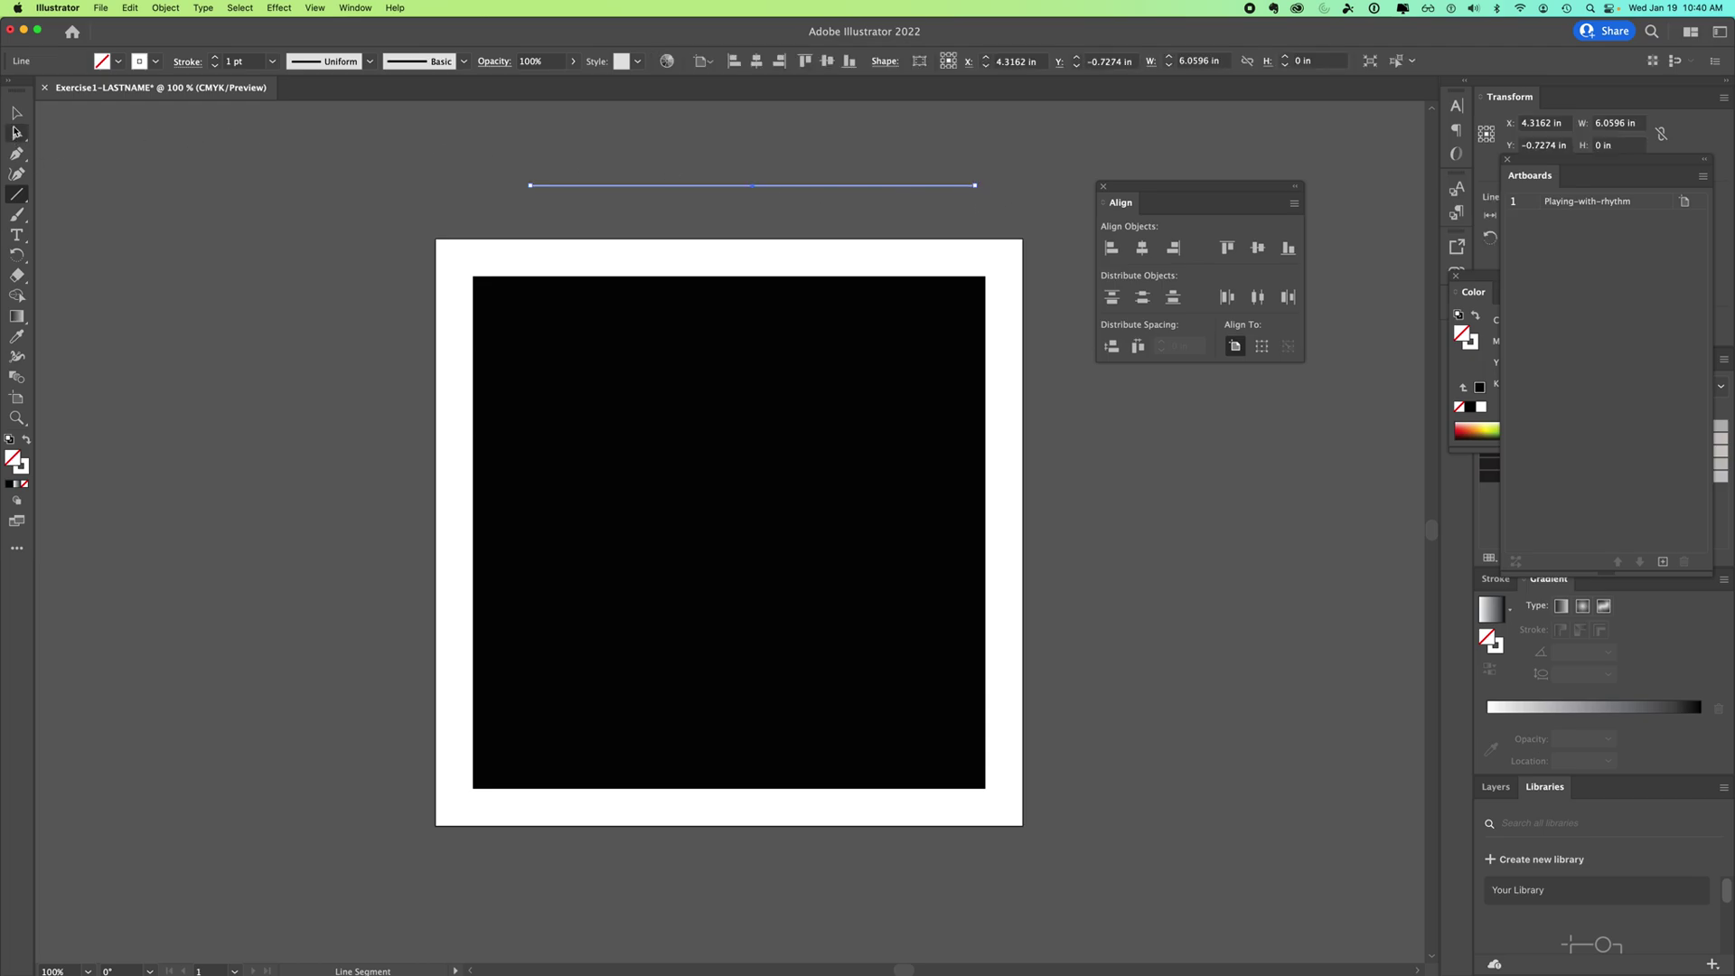
click(19, 117)
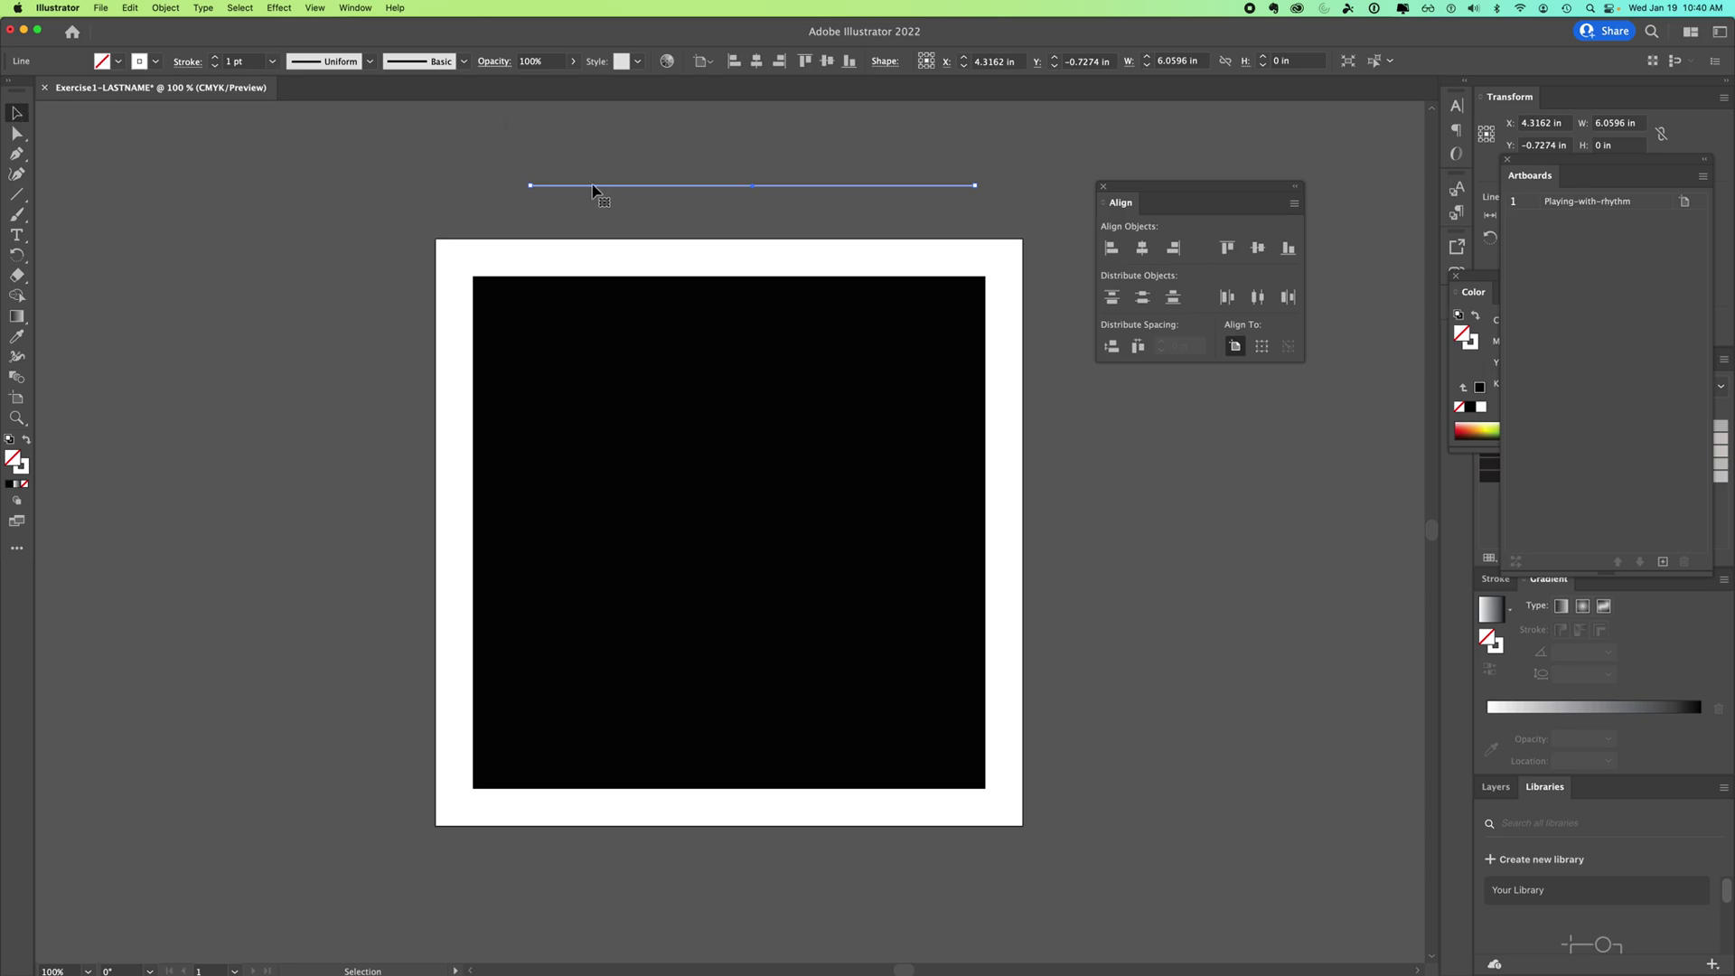
drag(594, 186, 538, 327)
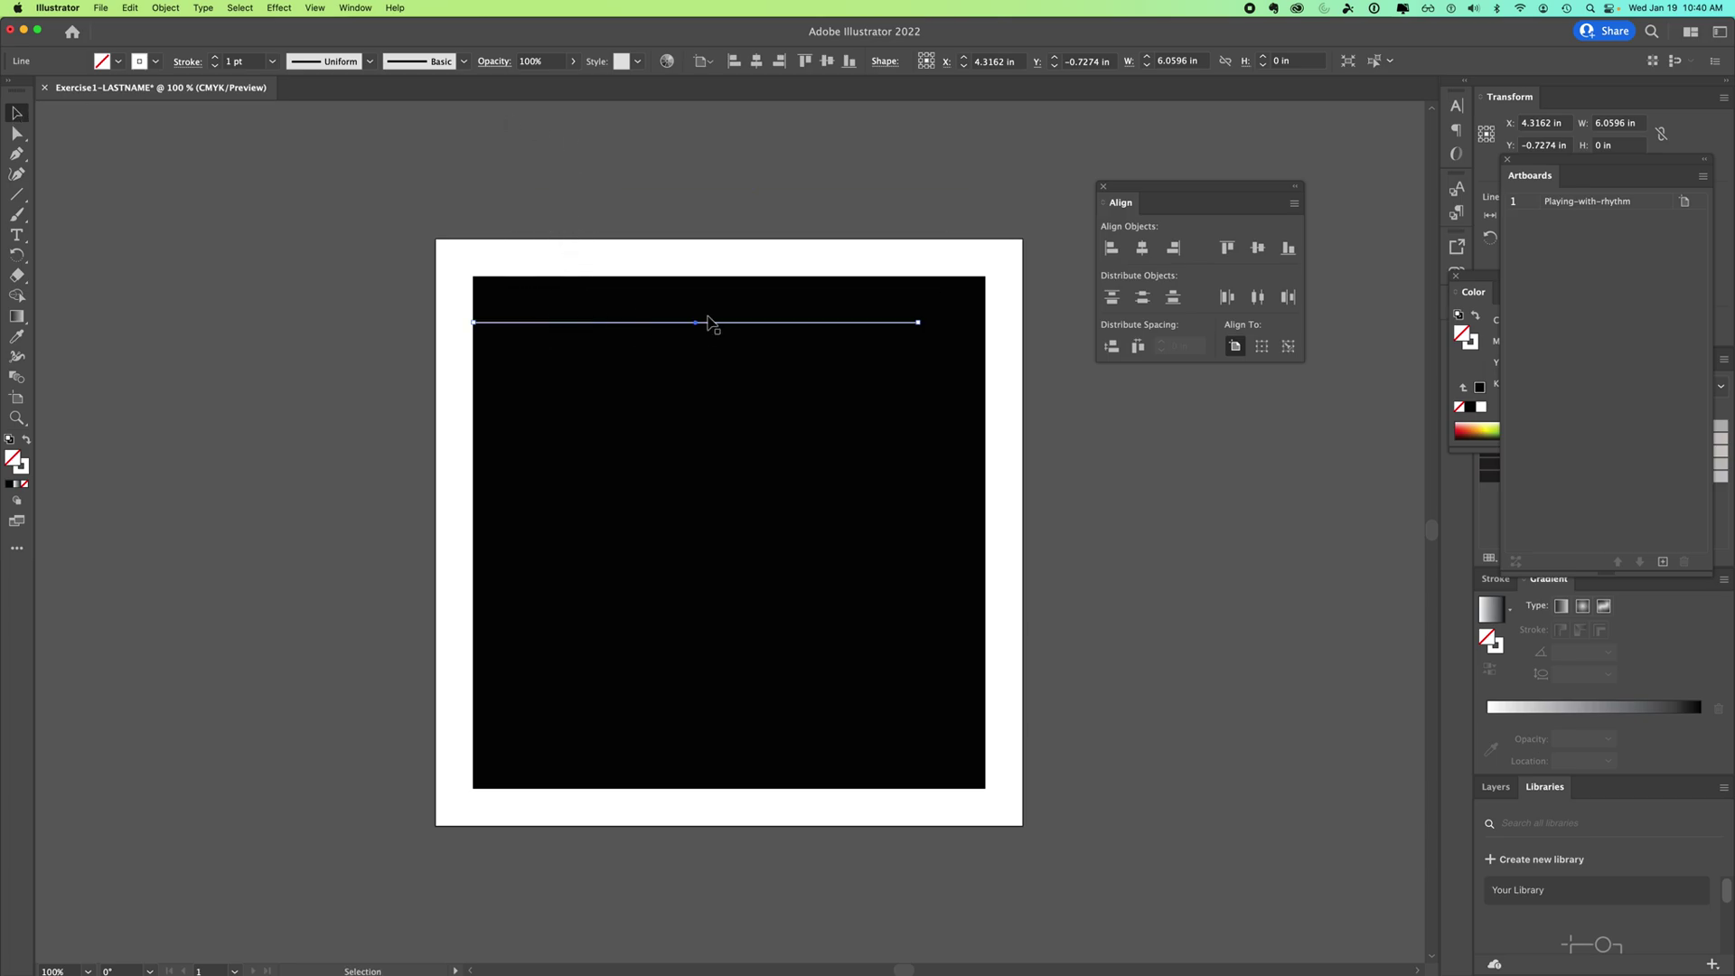
drag(919, 327, 1007, 372)
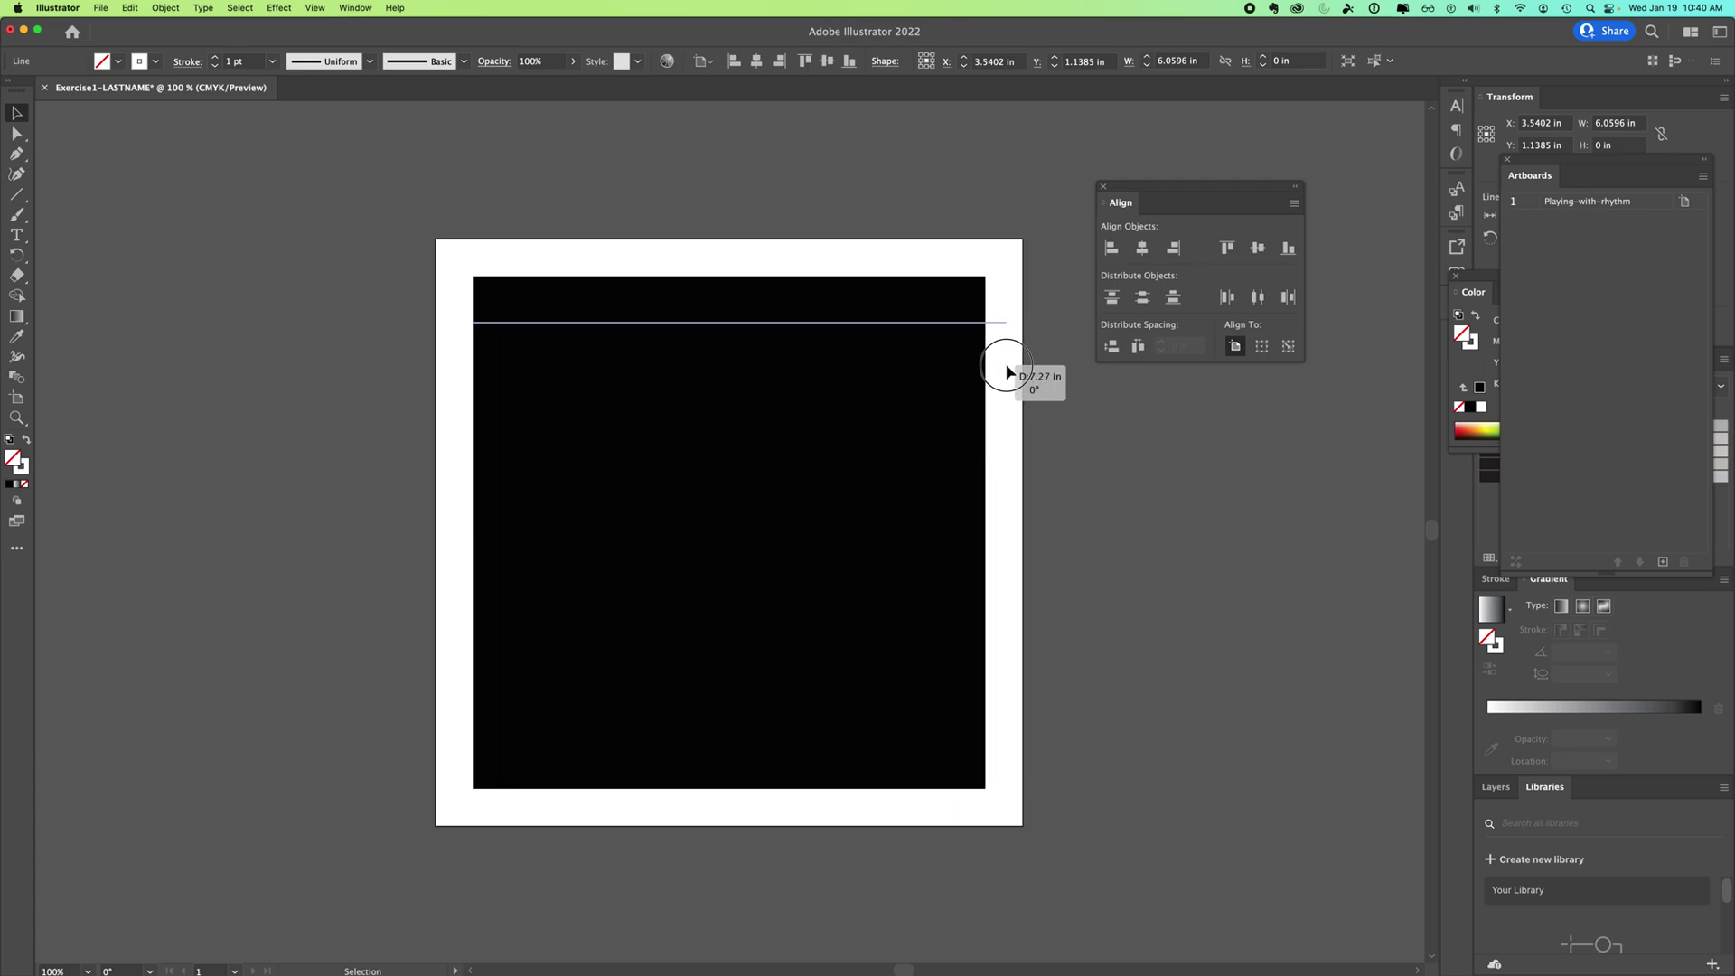
drag(1006, 371, 1007, 371)
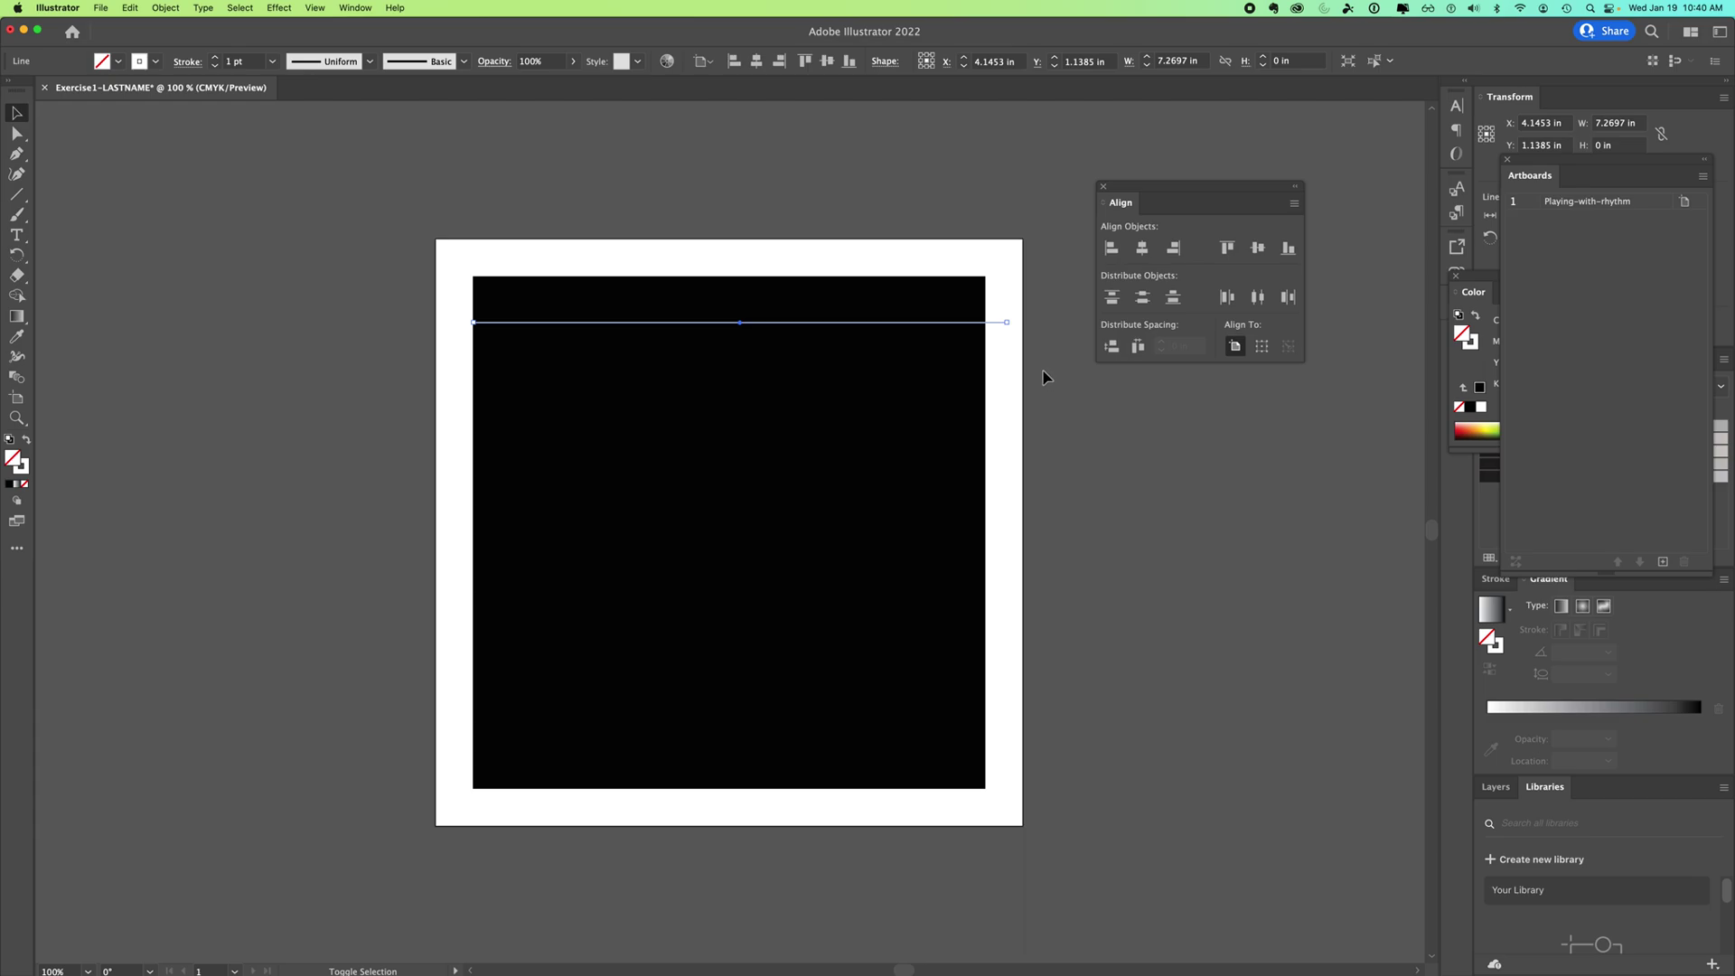
Centre the 7.2697 in line on the artboard at X 4 in, Y 4 in, then reselect it
click(1143, 249)
click(1263, 254)
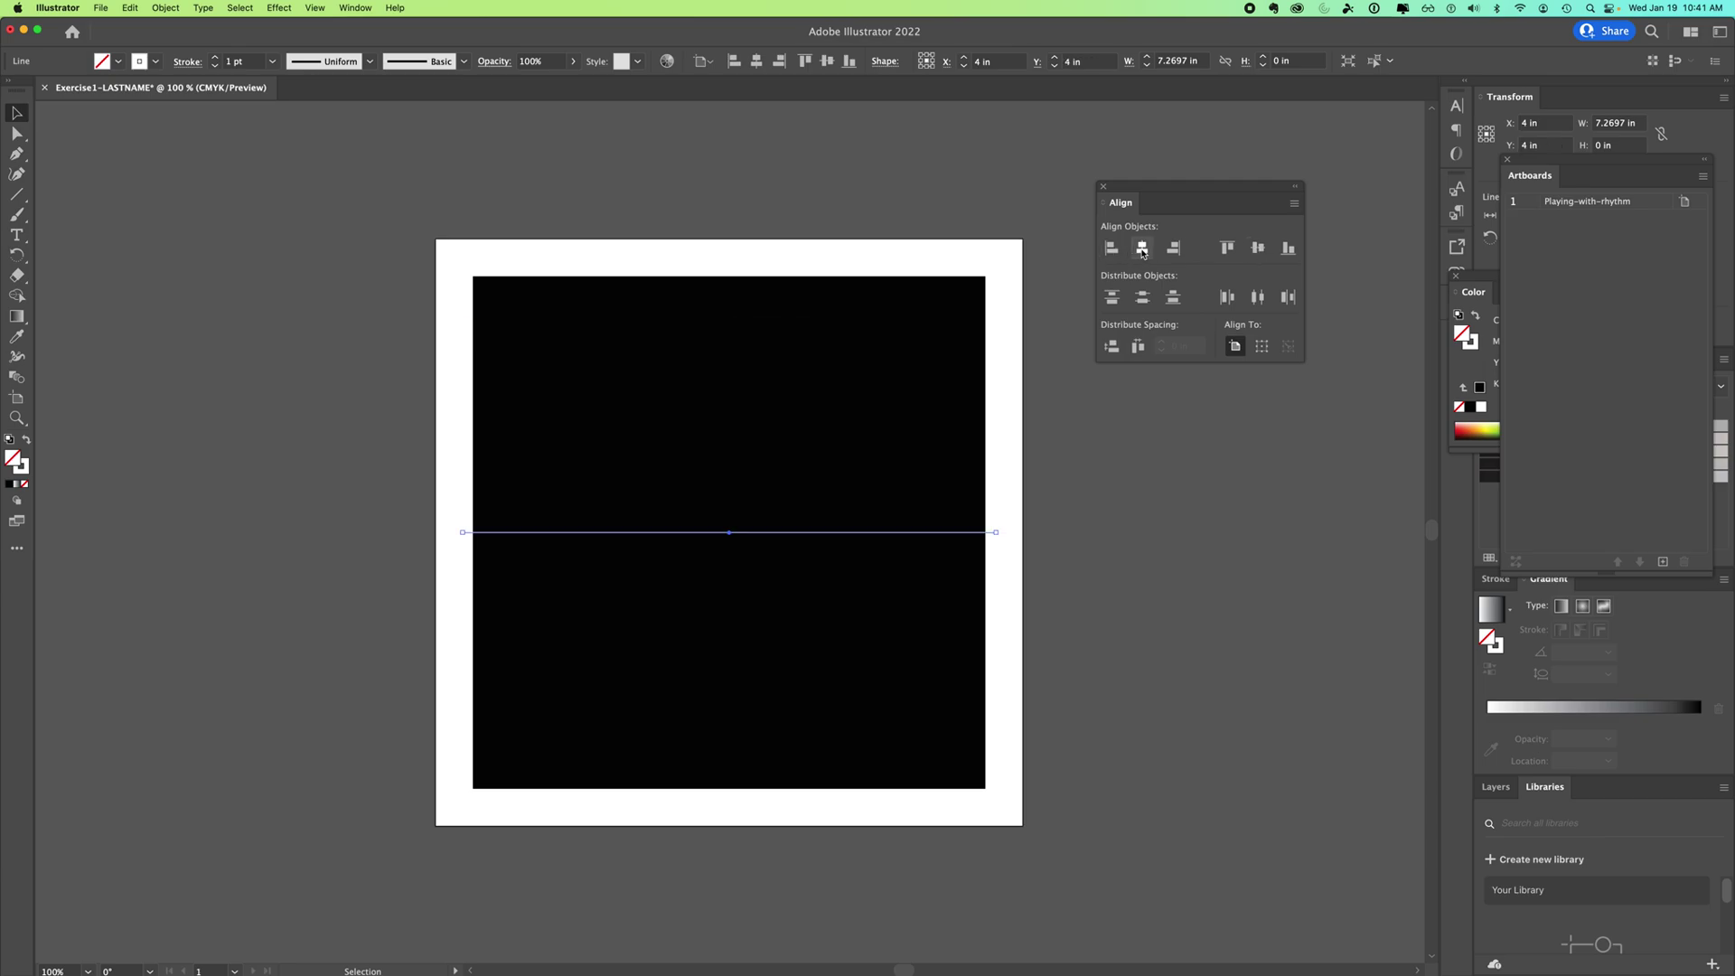
click(1039, 537)
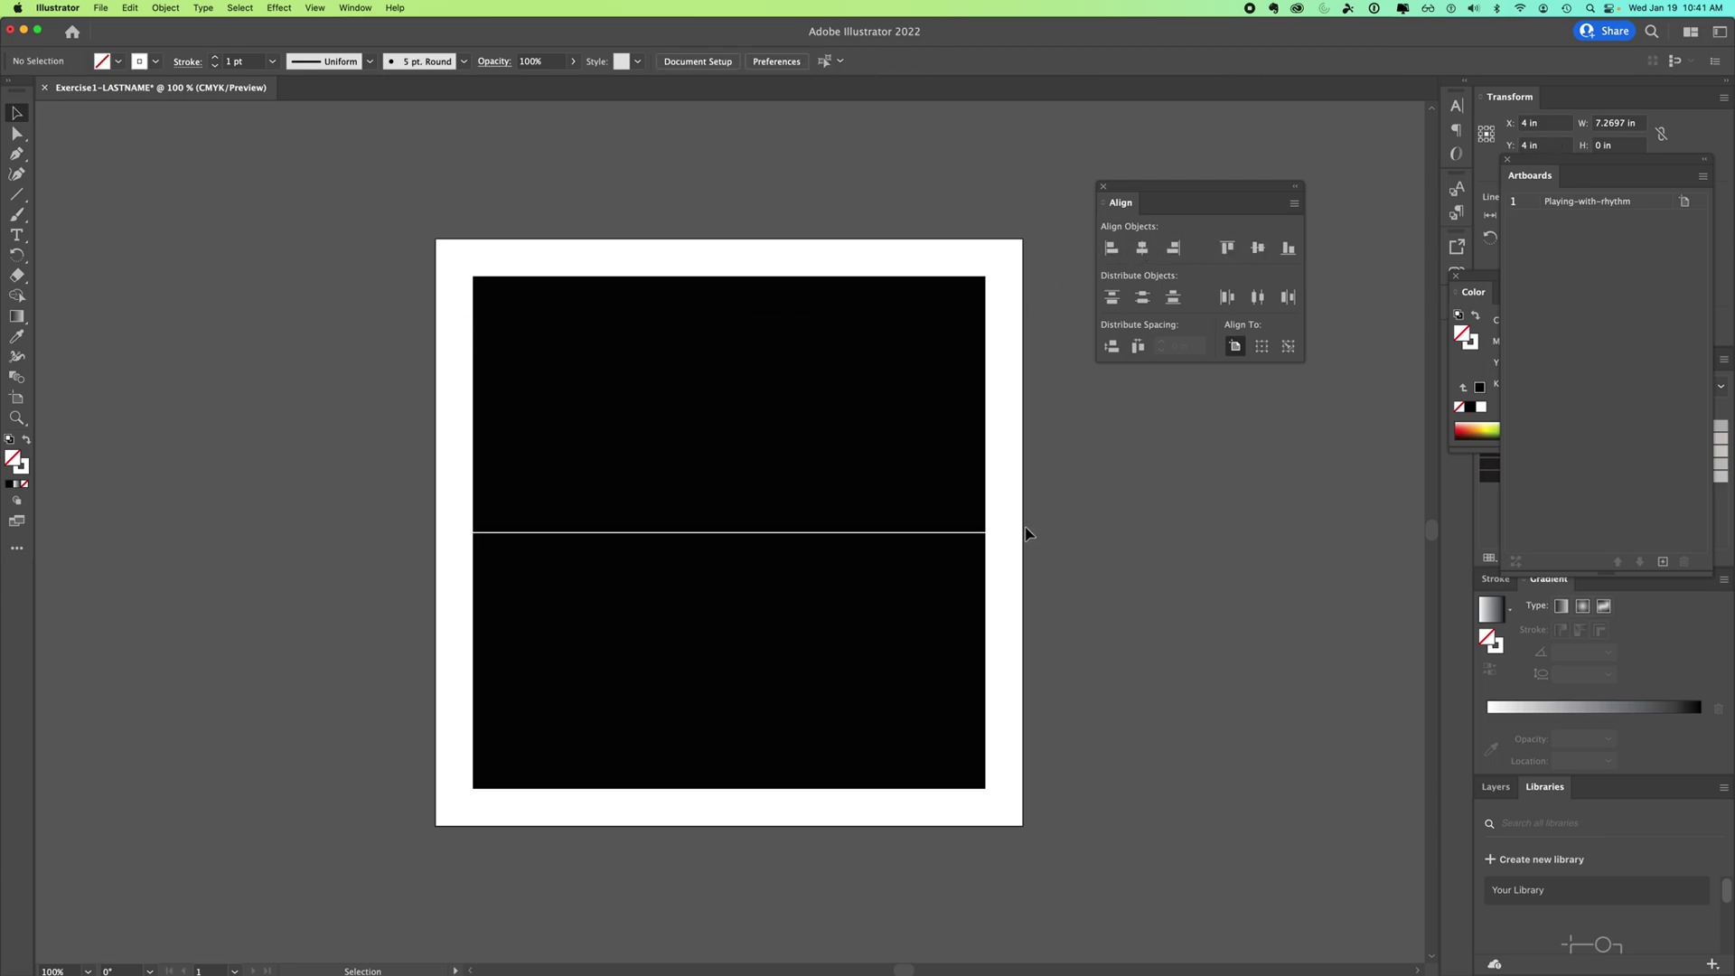
click(973, 534)
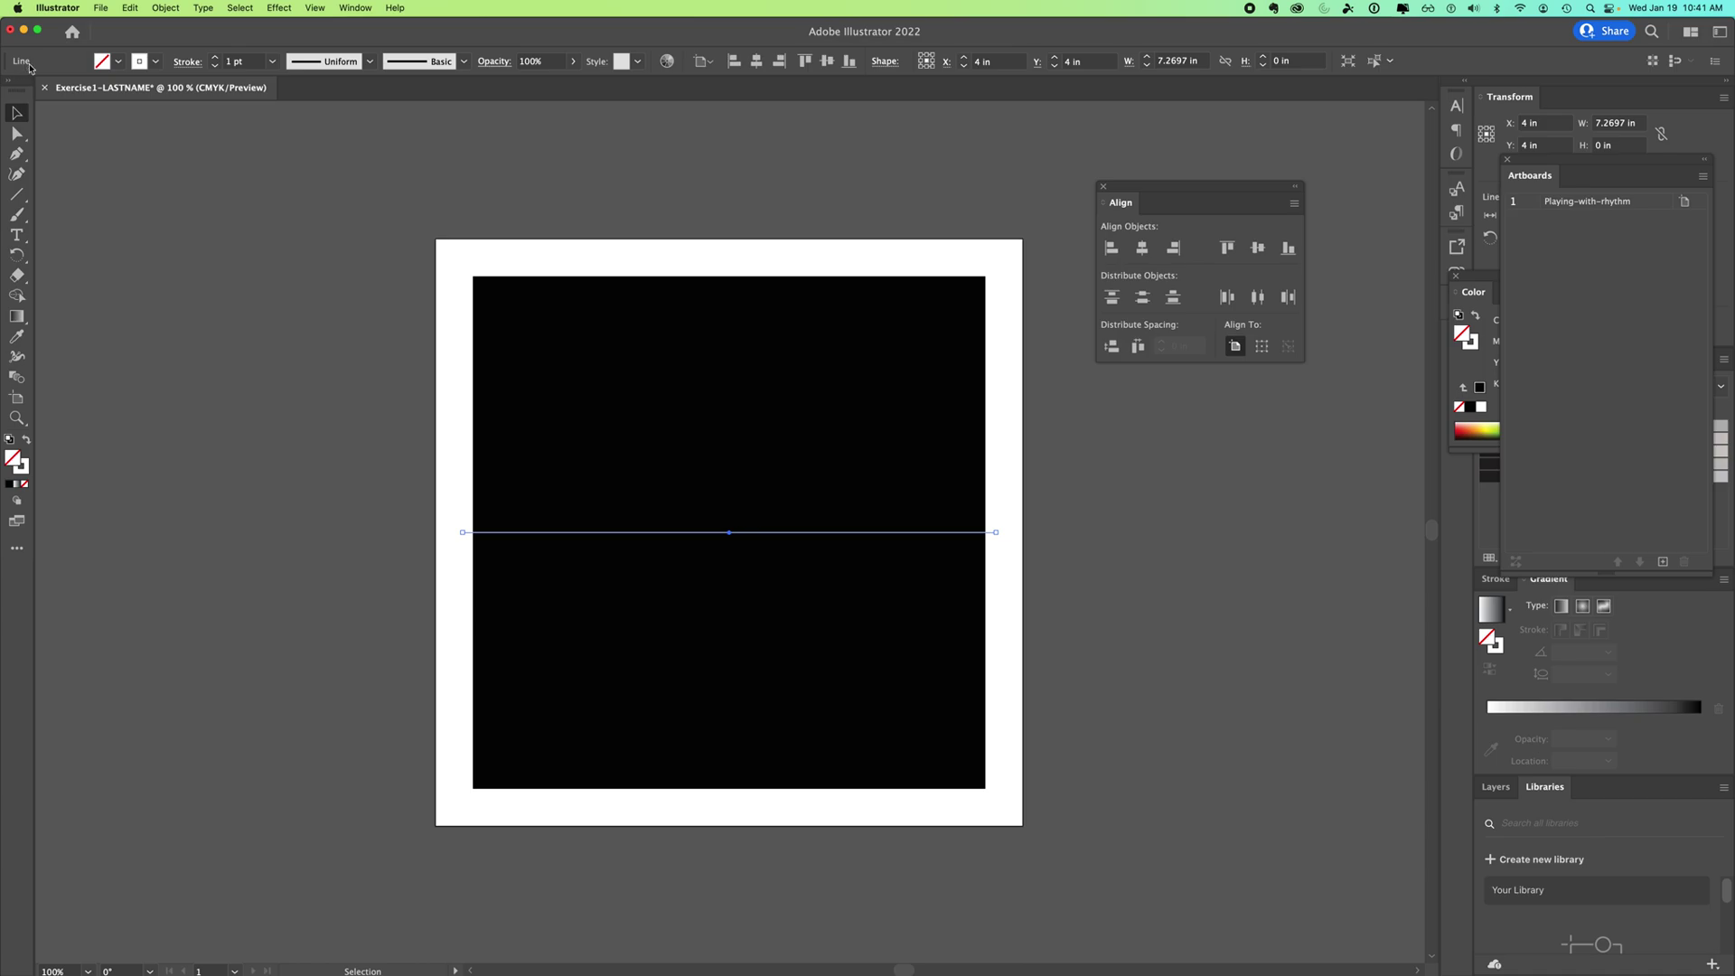
Set the middle white line's stroke weight to 4 pt using the weight spinner
click(215, 58)
click(215, 58)
click(216, 57)
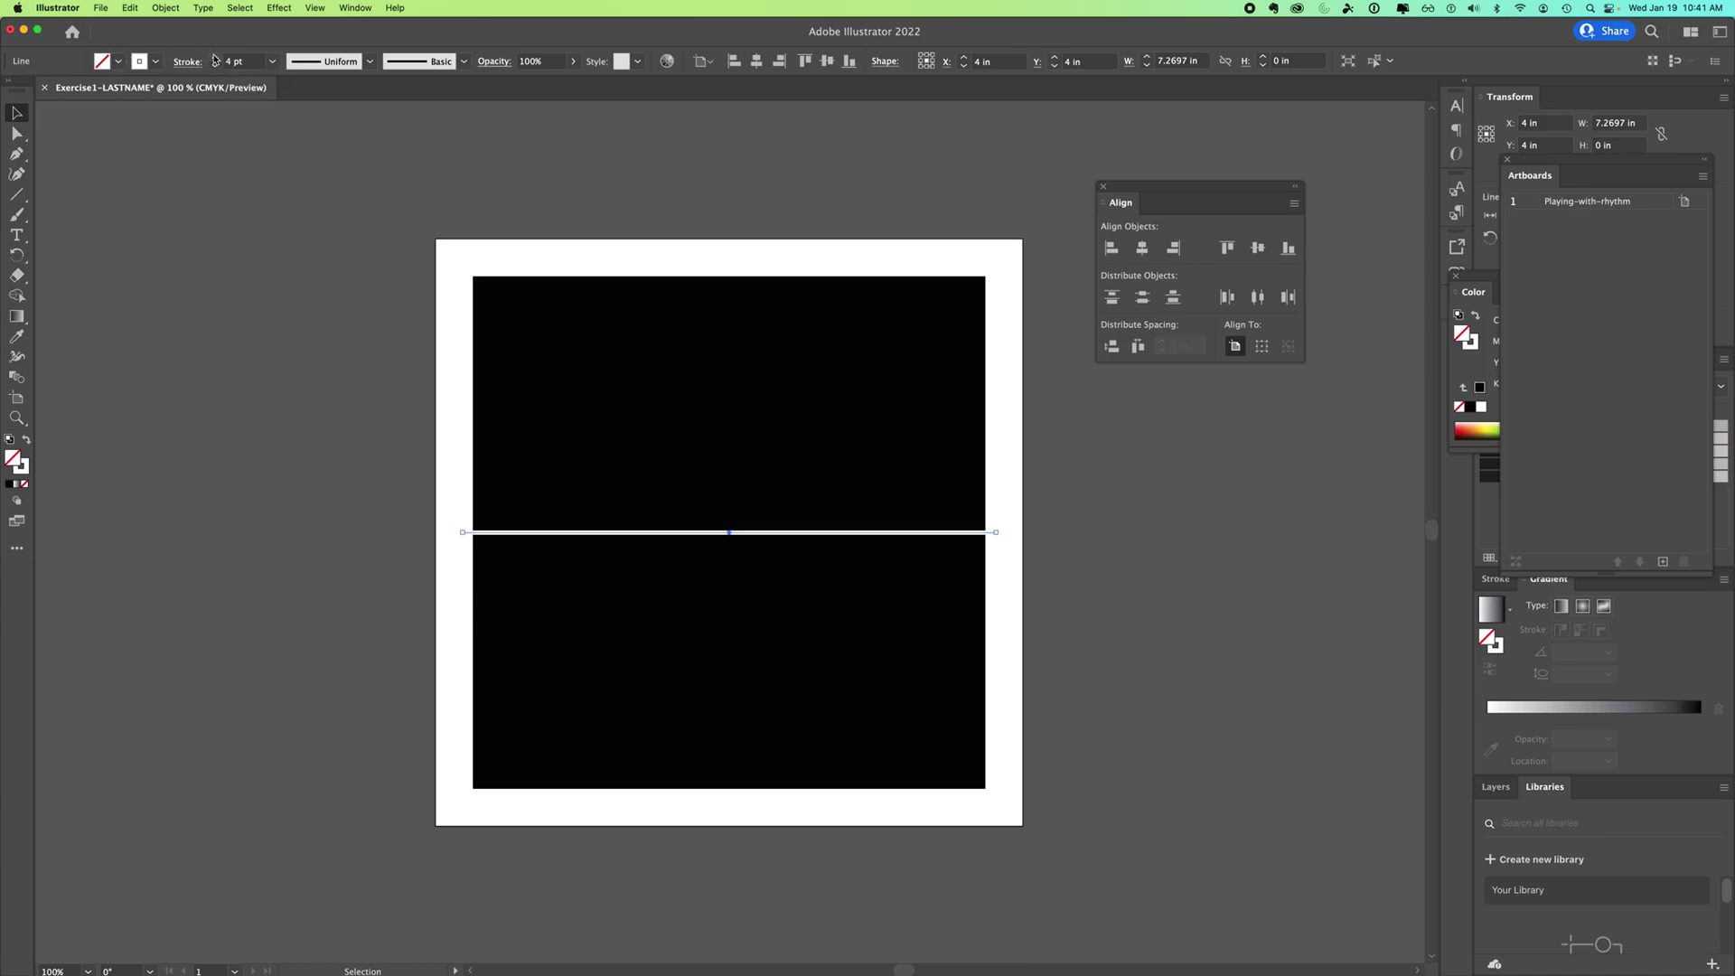
click(214, 57)
click(214, 58)
click(214, 58)
click(214, 58)
click(214, 57)
click(214, 58)
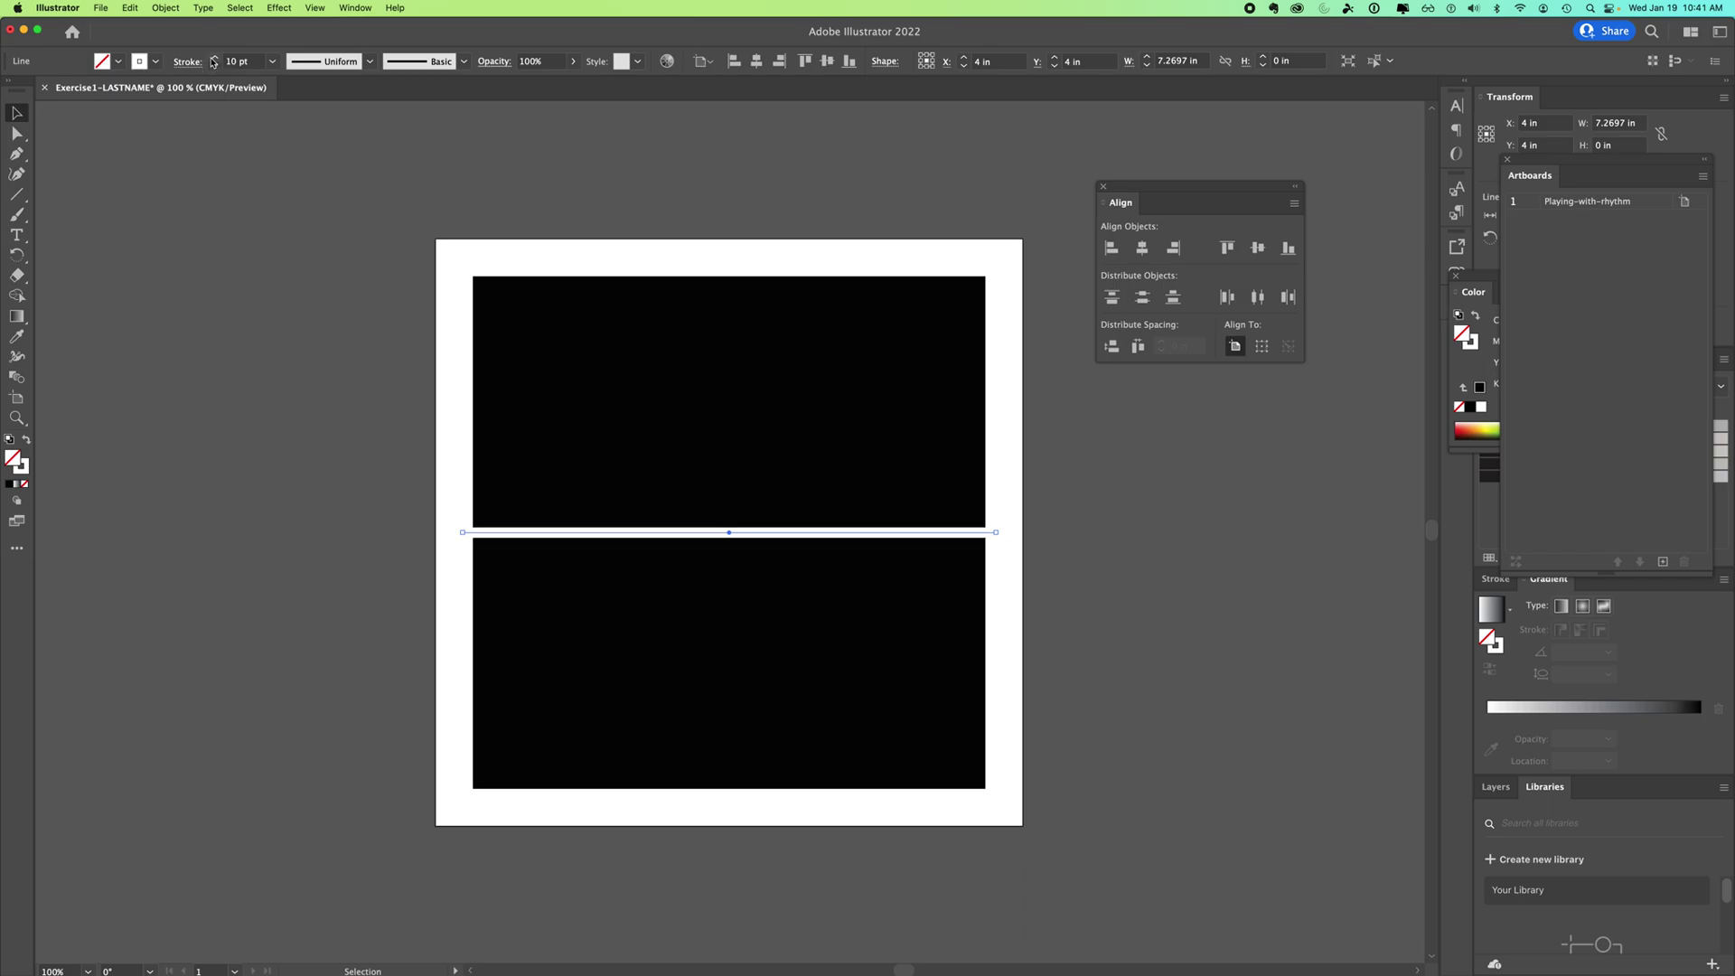
click(215, 66)
click(214, 66)
click(214, 66)
click(214, 66)
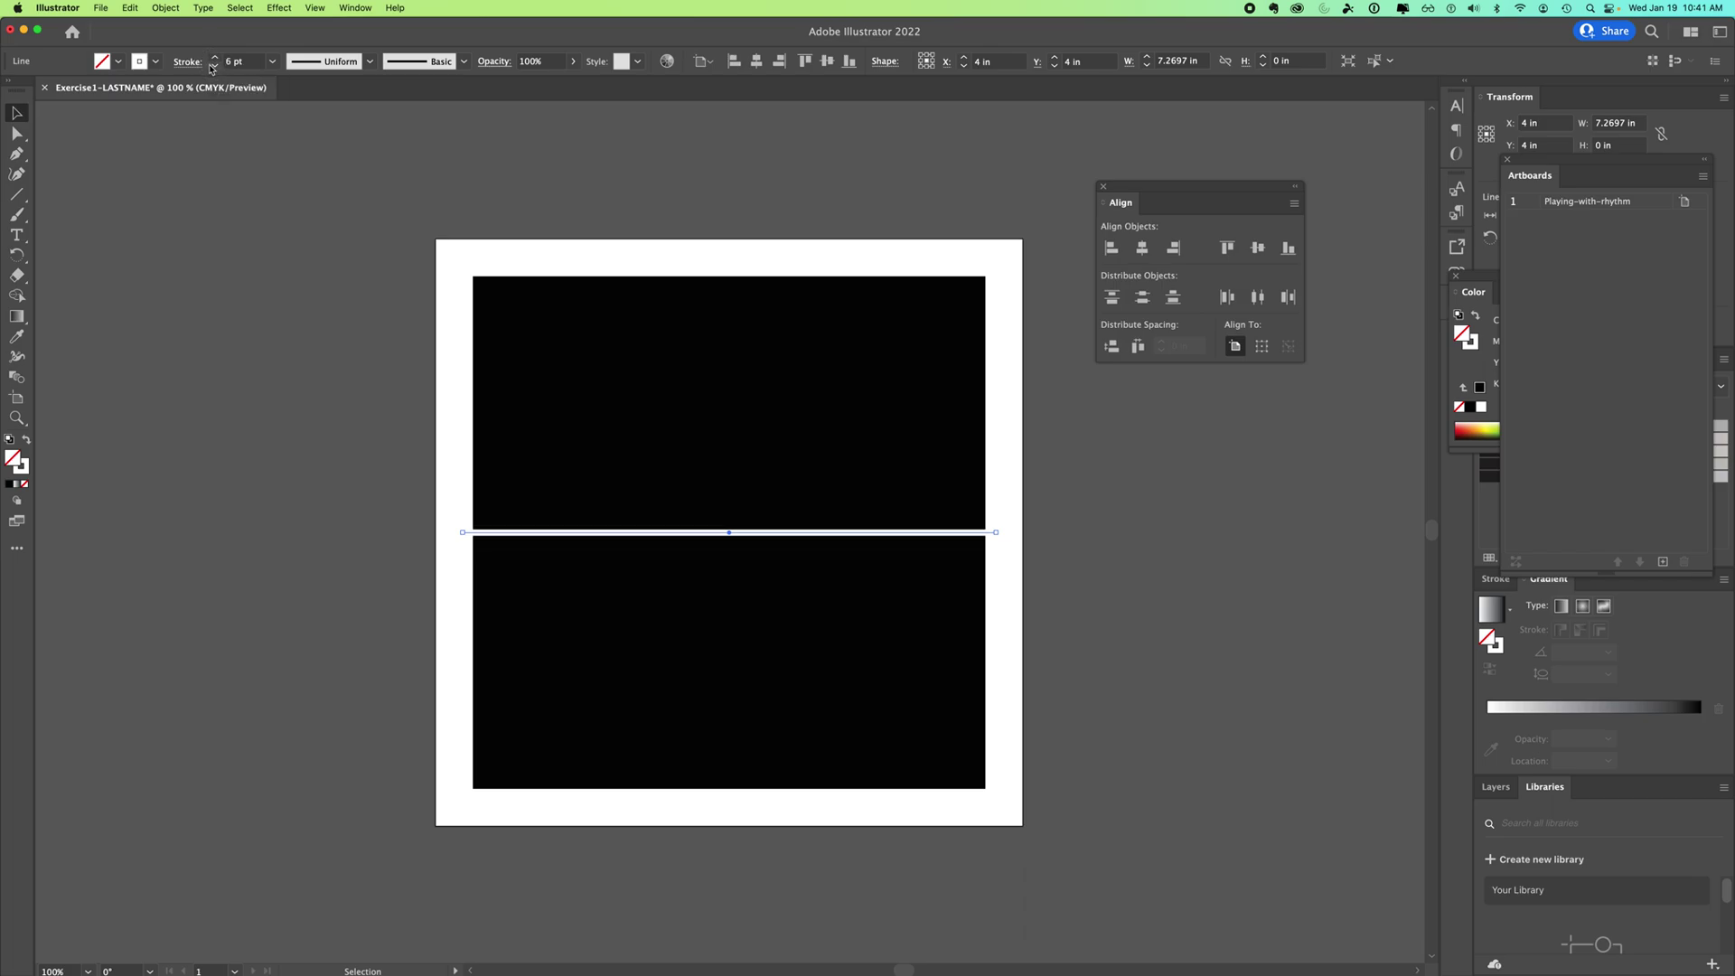
click(215, 66)
click(215, 66)
click(214, 66)
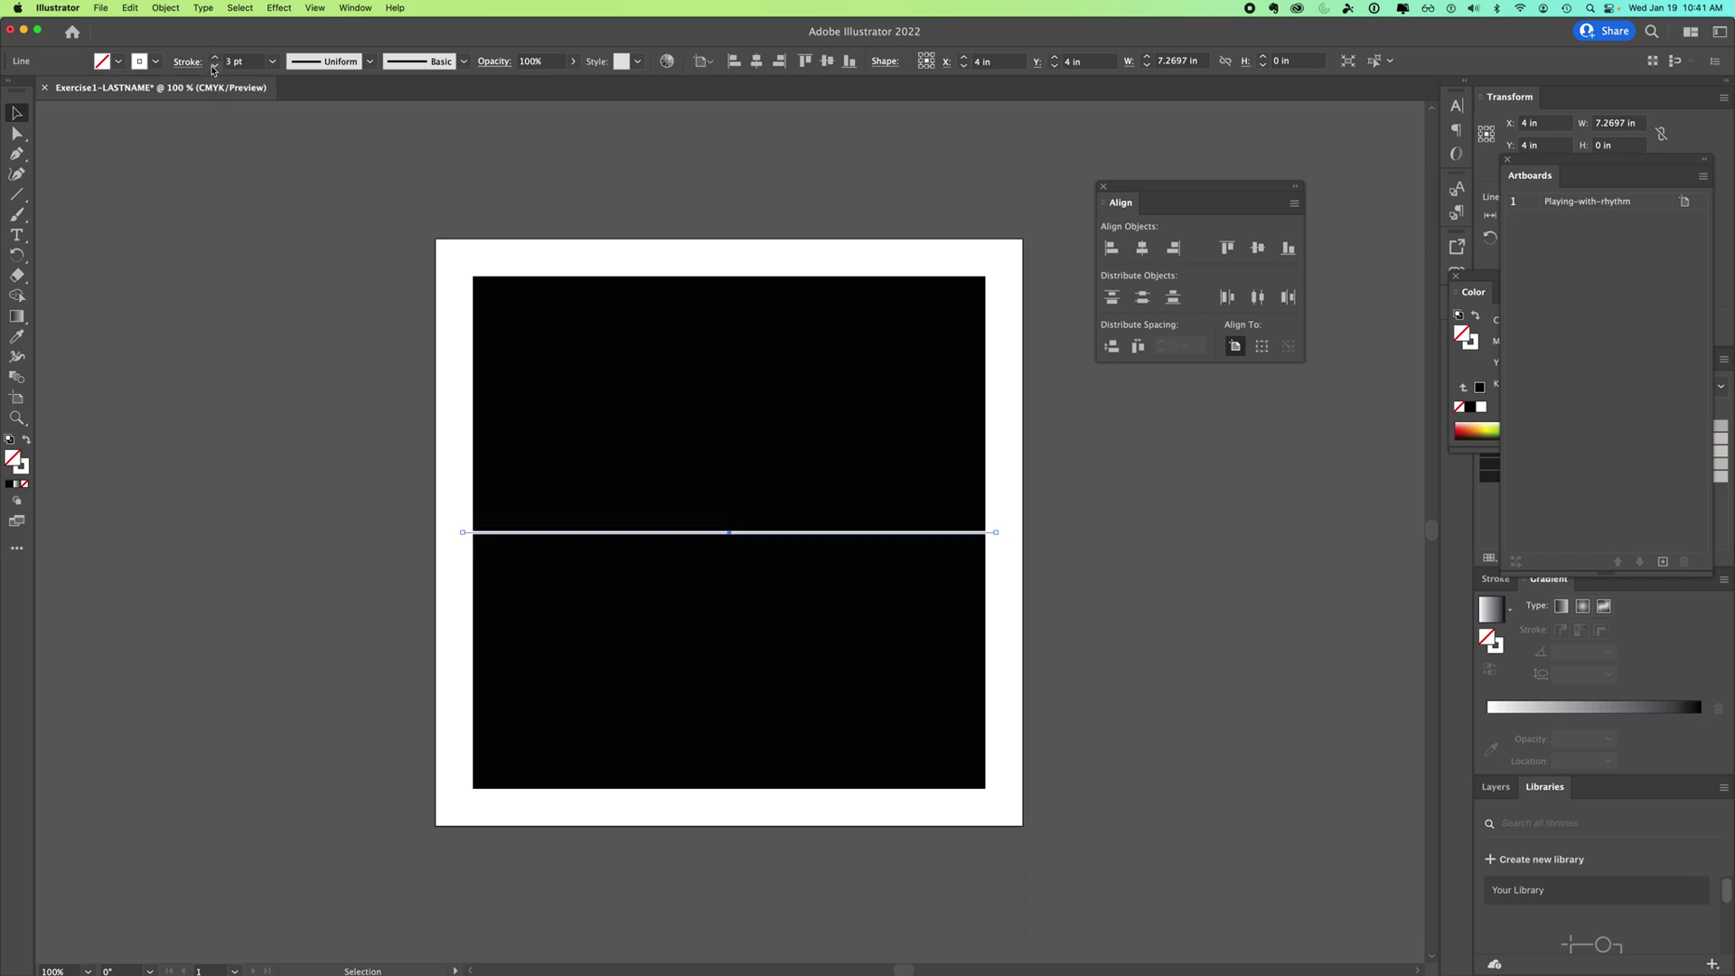
click(215, 57)
click(216, 253)
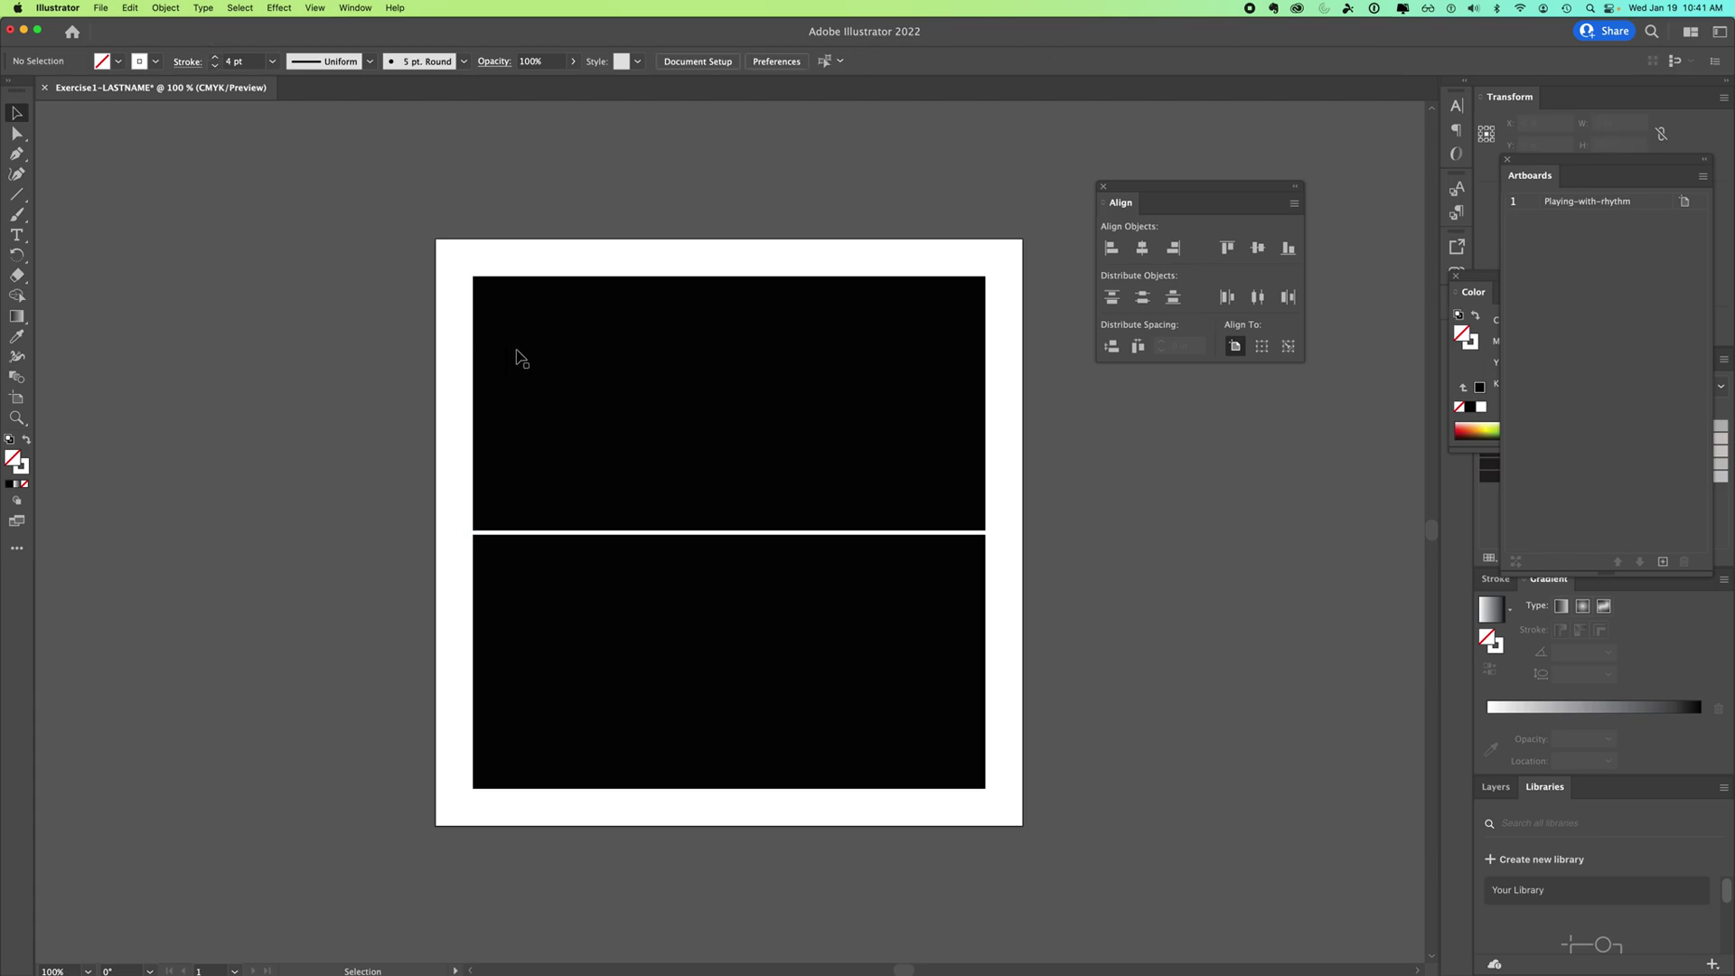
click(569, 535)
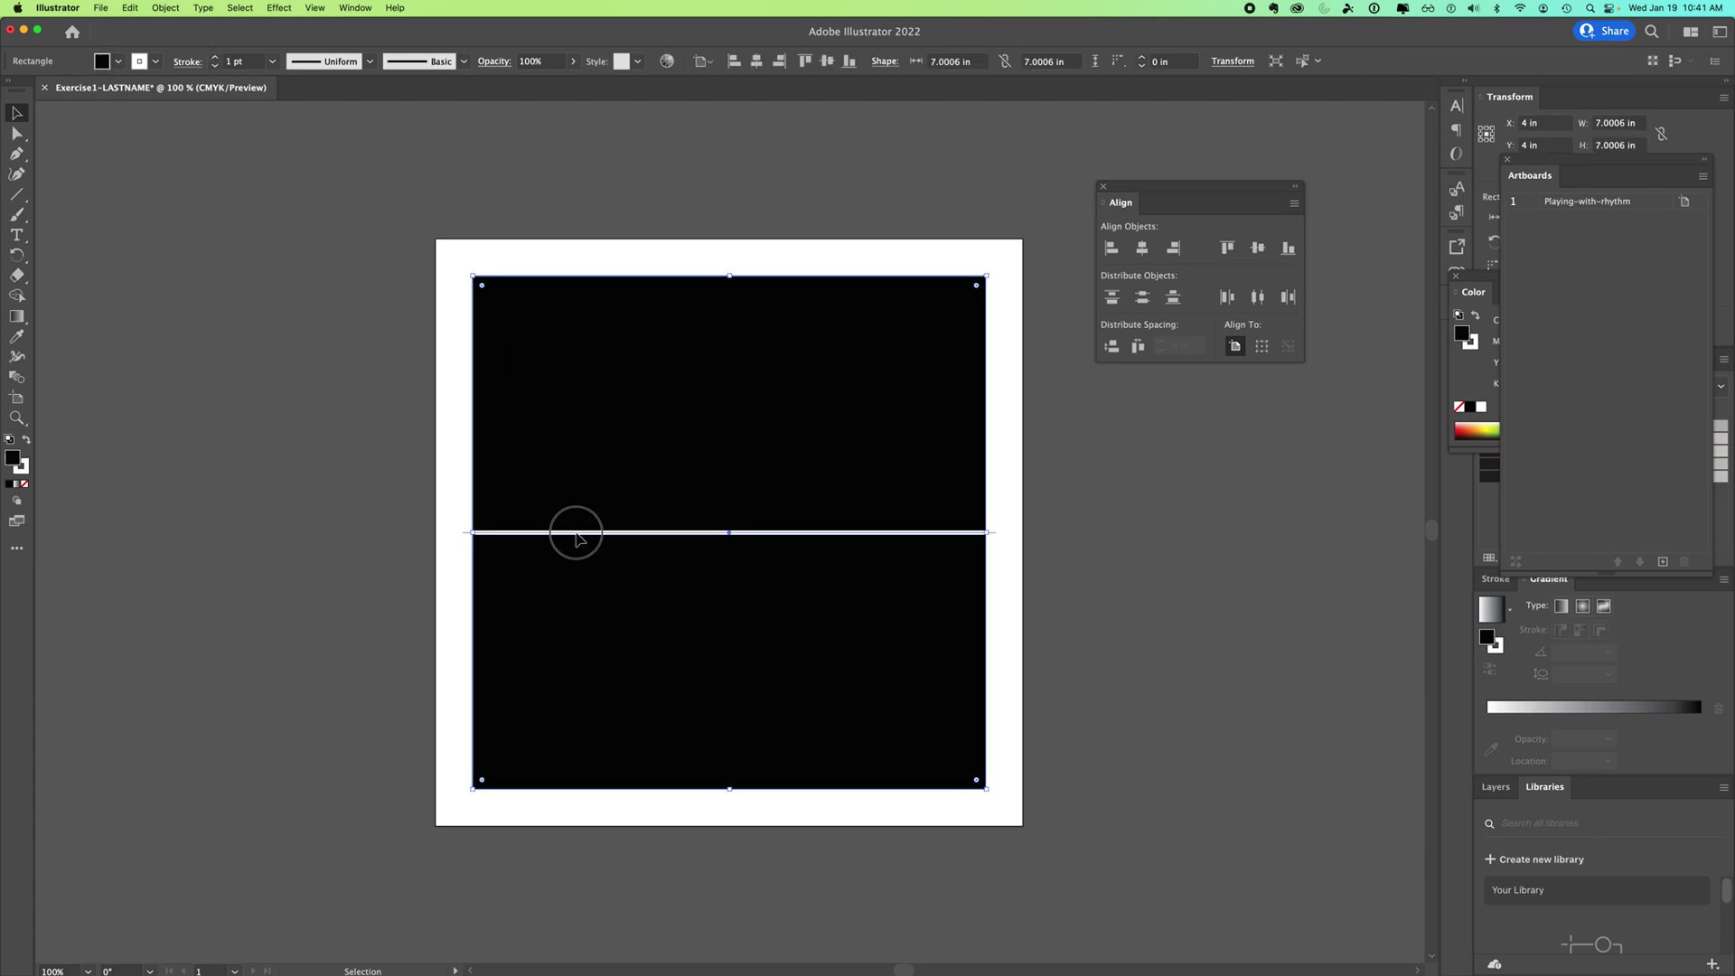
Paste a copy of the 4 pt white line and drag it up above the middle line
click(578, 533)
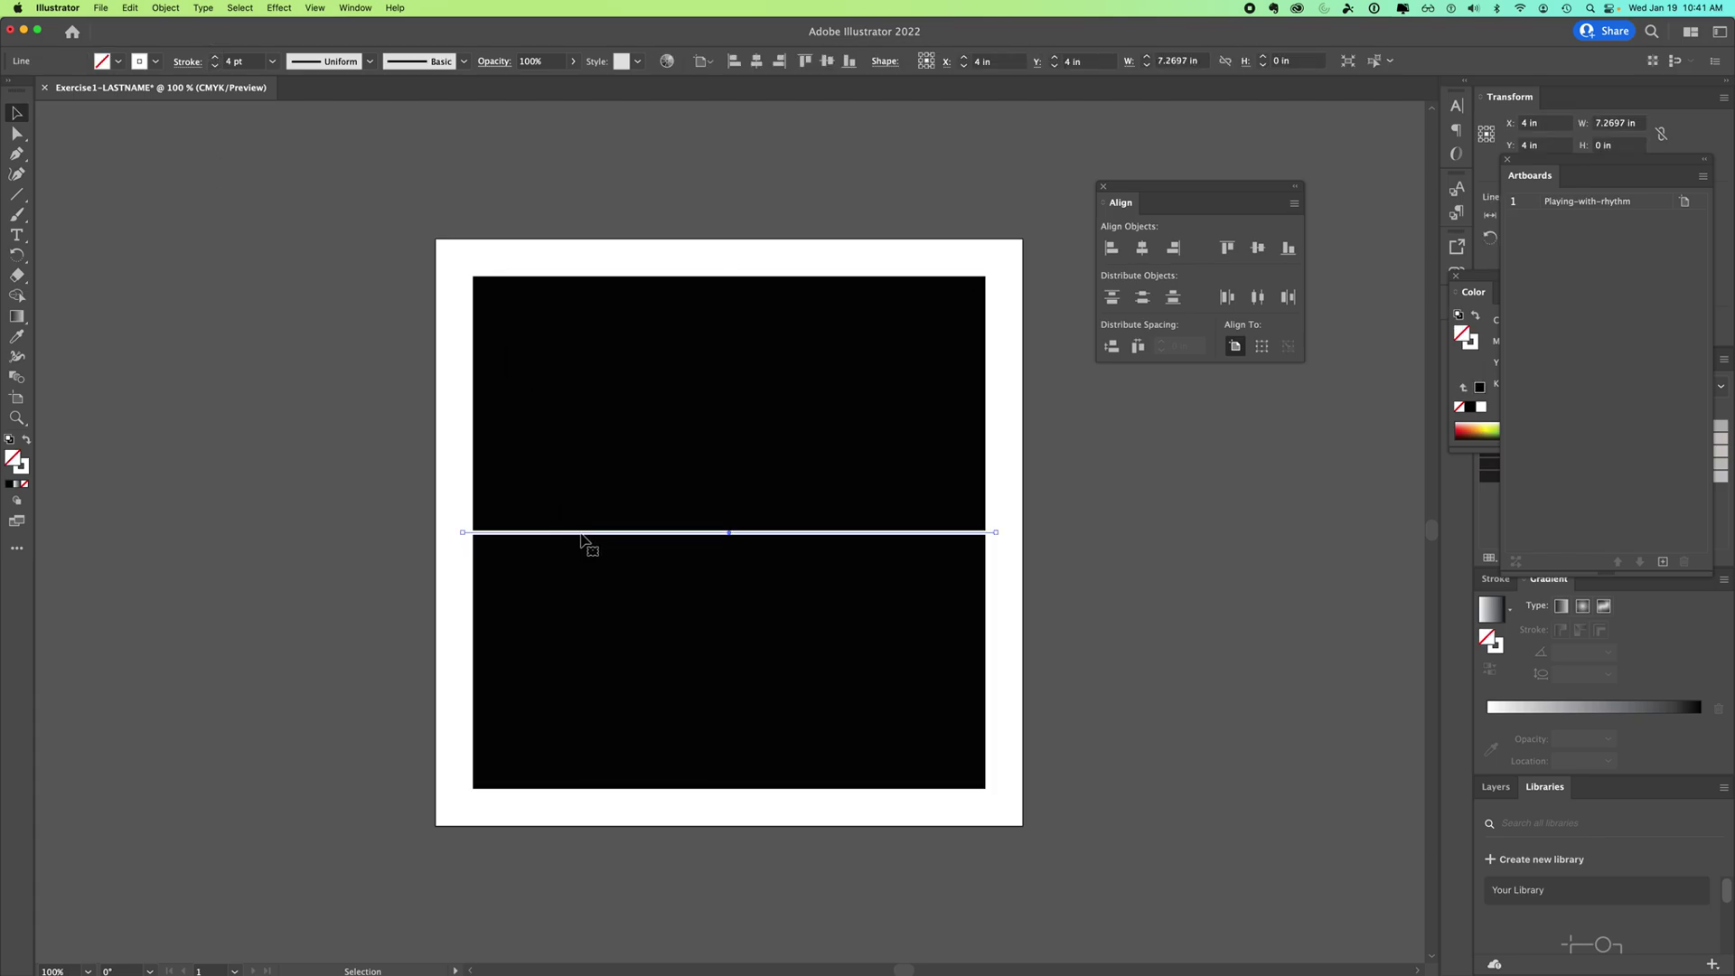
click(133, 8)
click(132, 8)
click(132, 8)
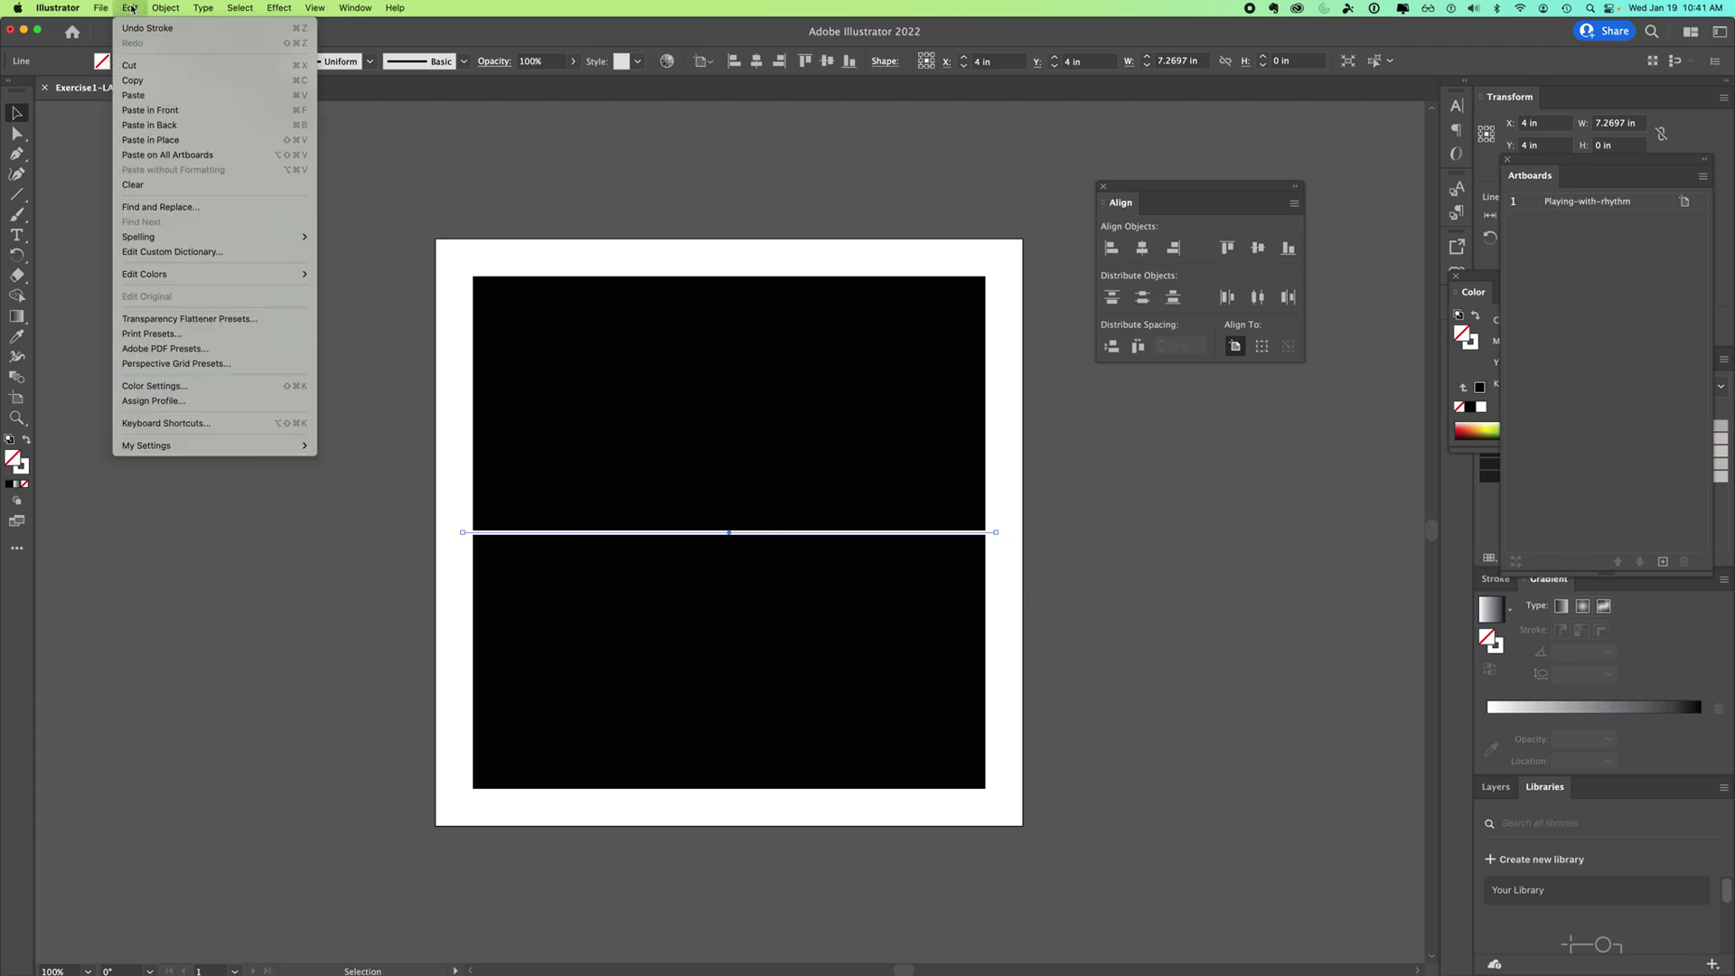
click(134, 95)
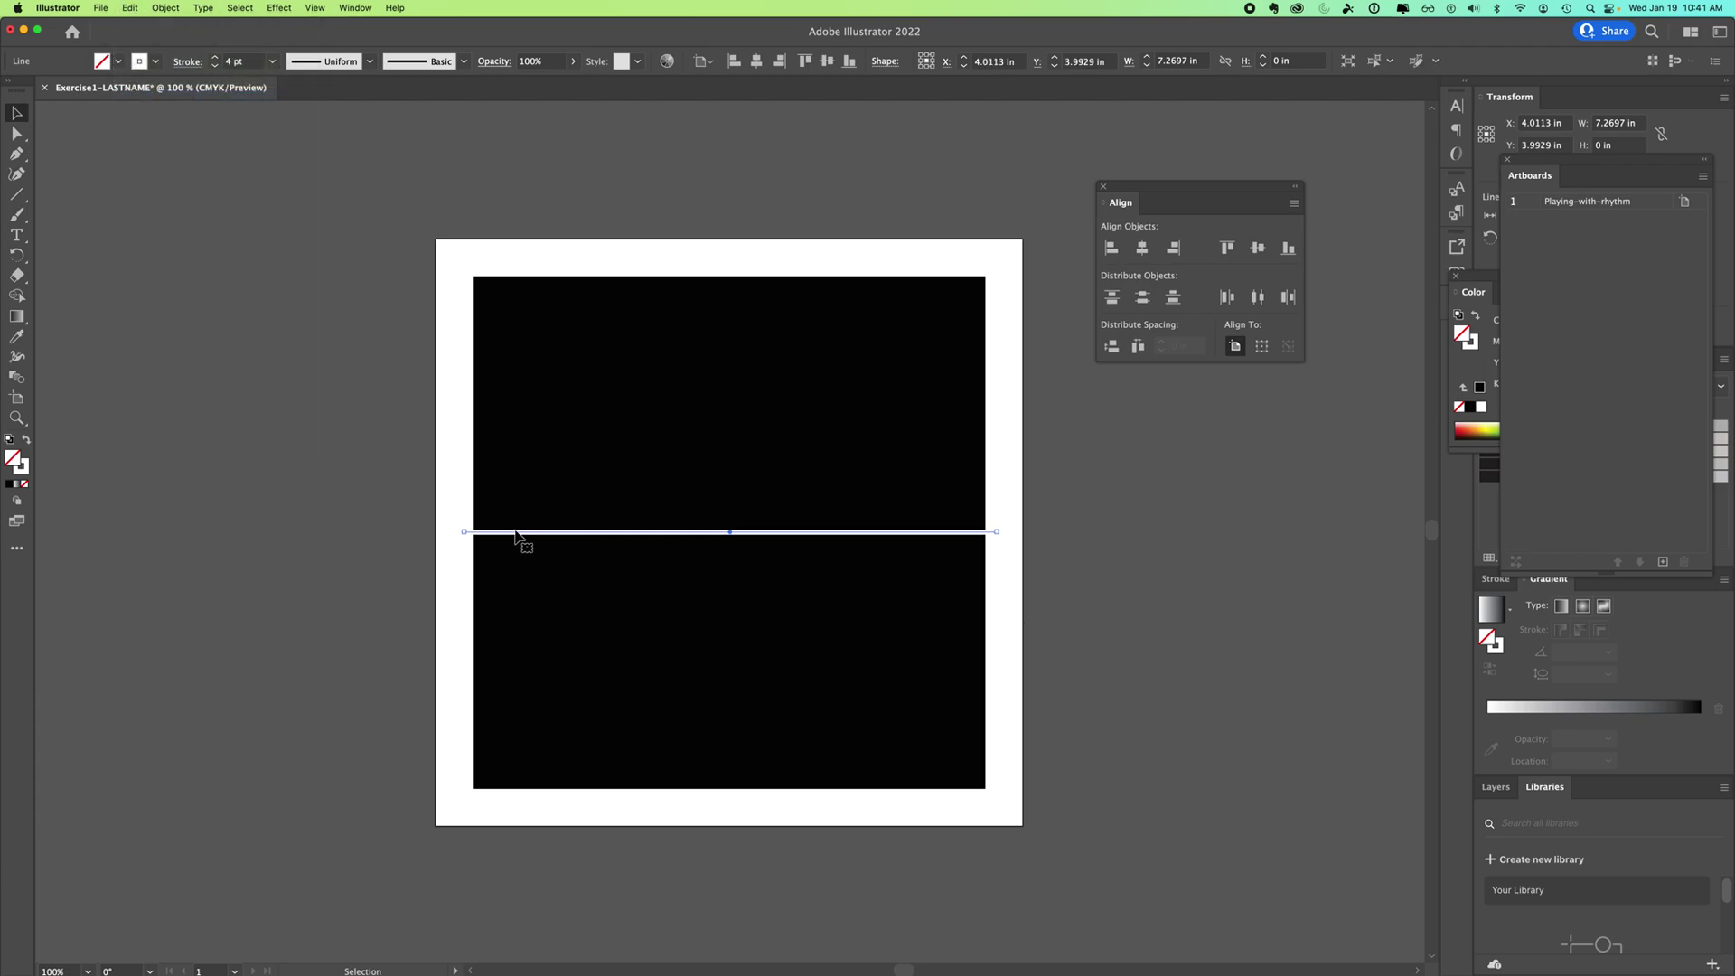
drag(515, 533, 518, 500)
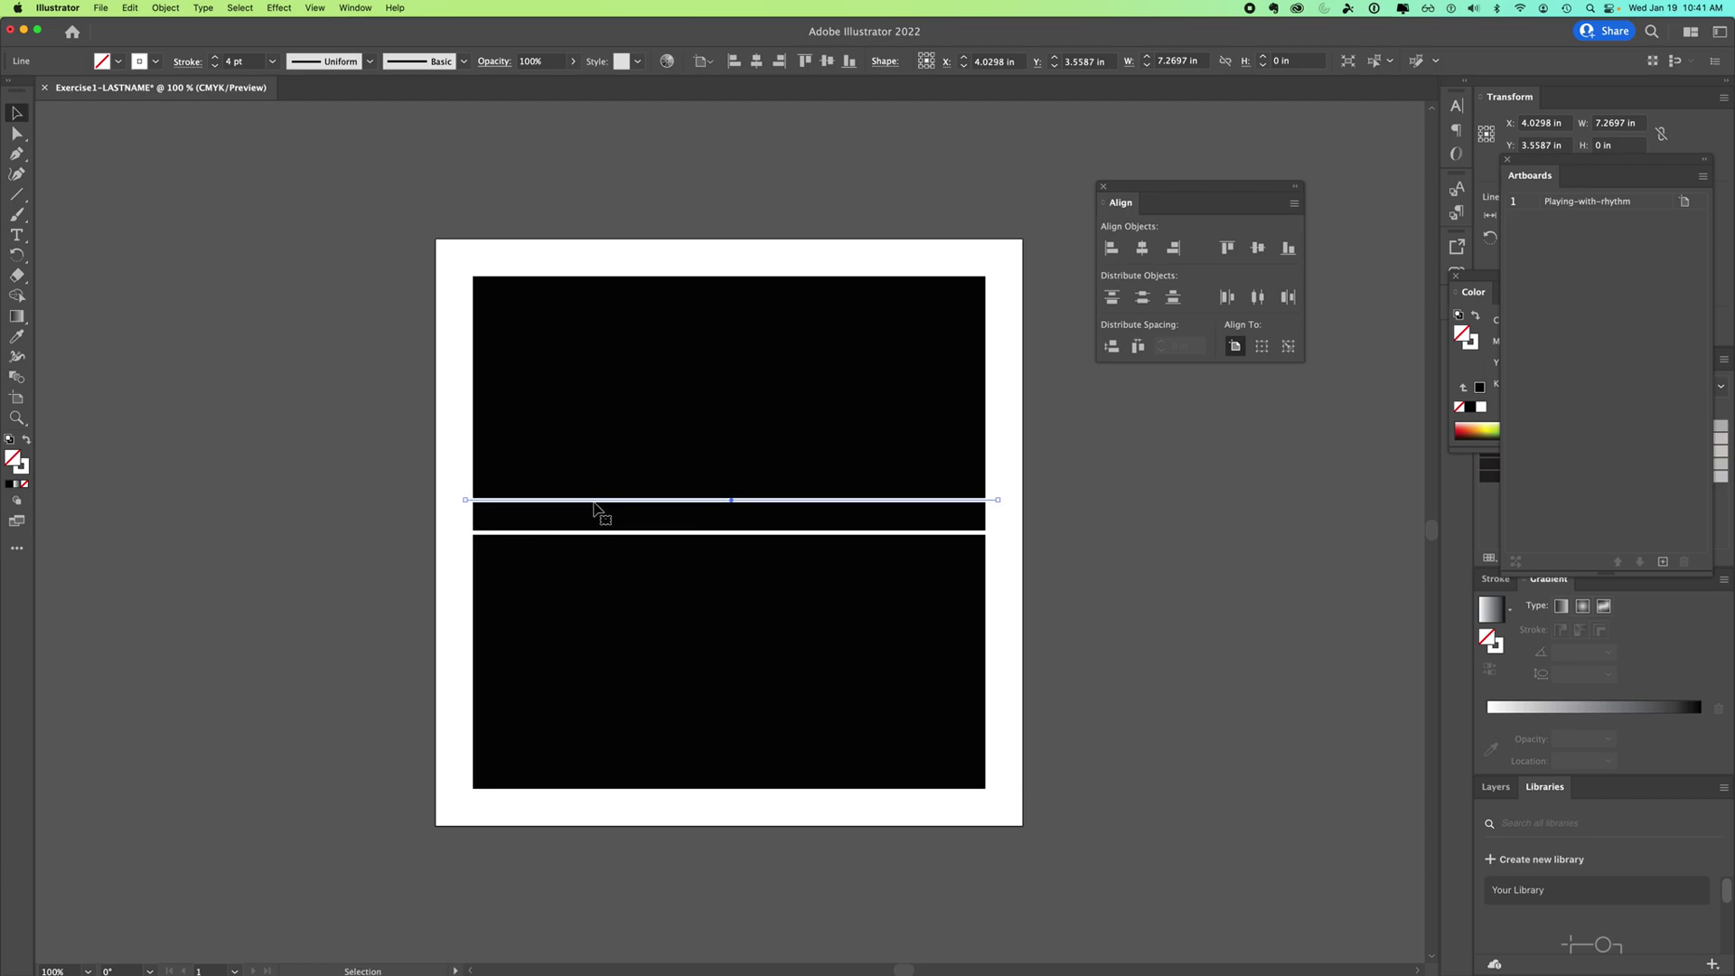
Place a white line copy back at the middle of the black square
click(129, 9)
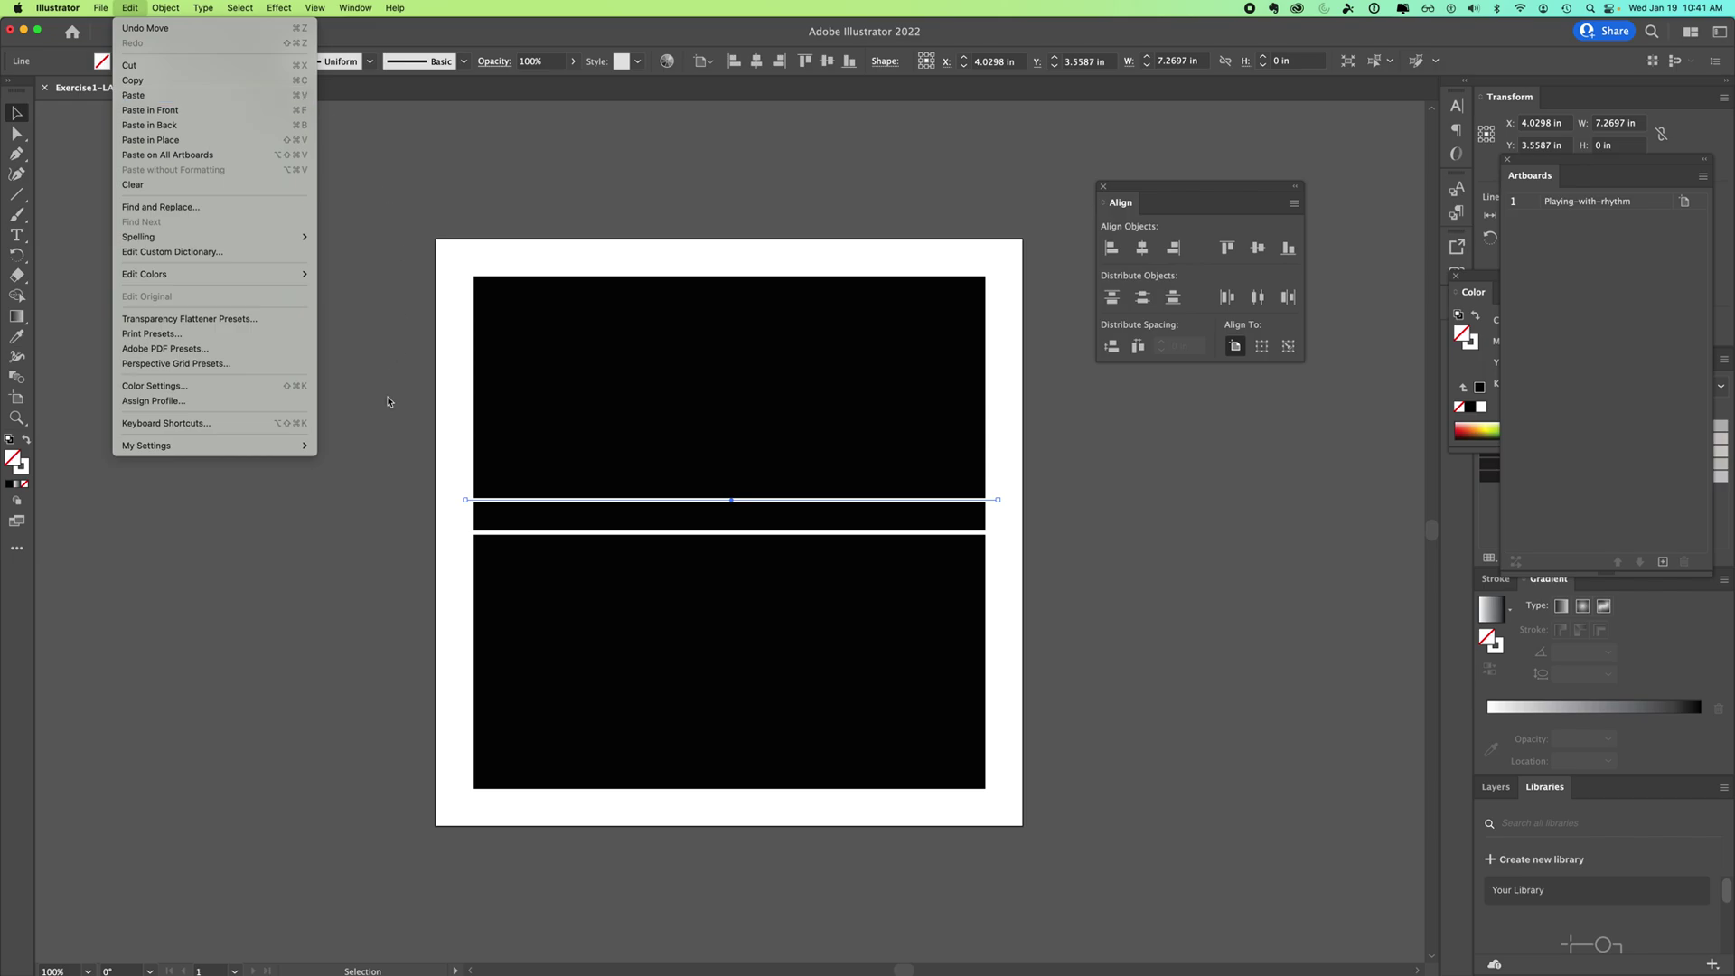
click(376, 486)
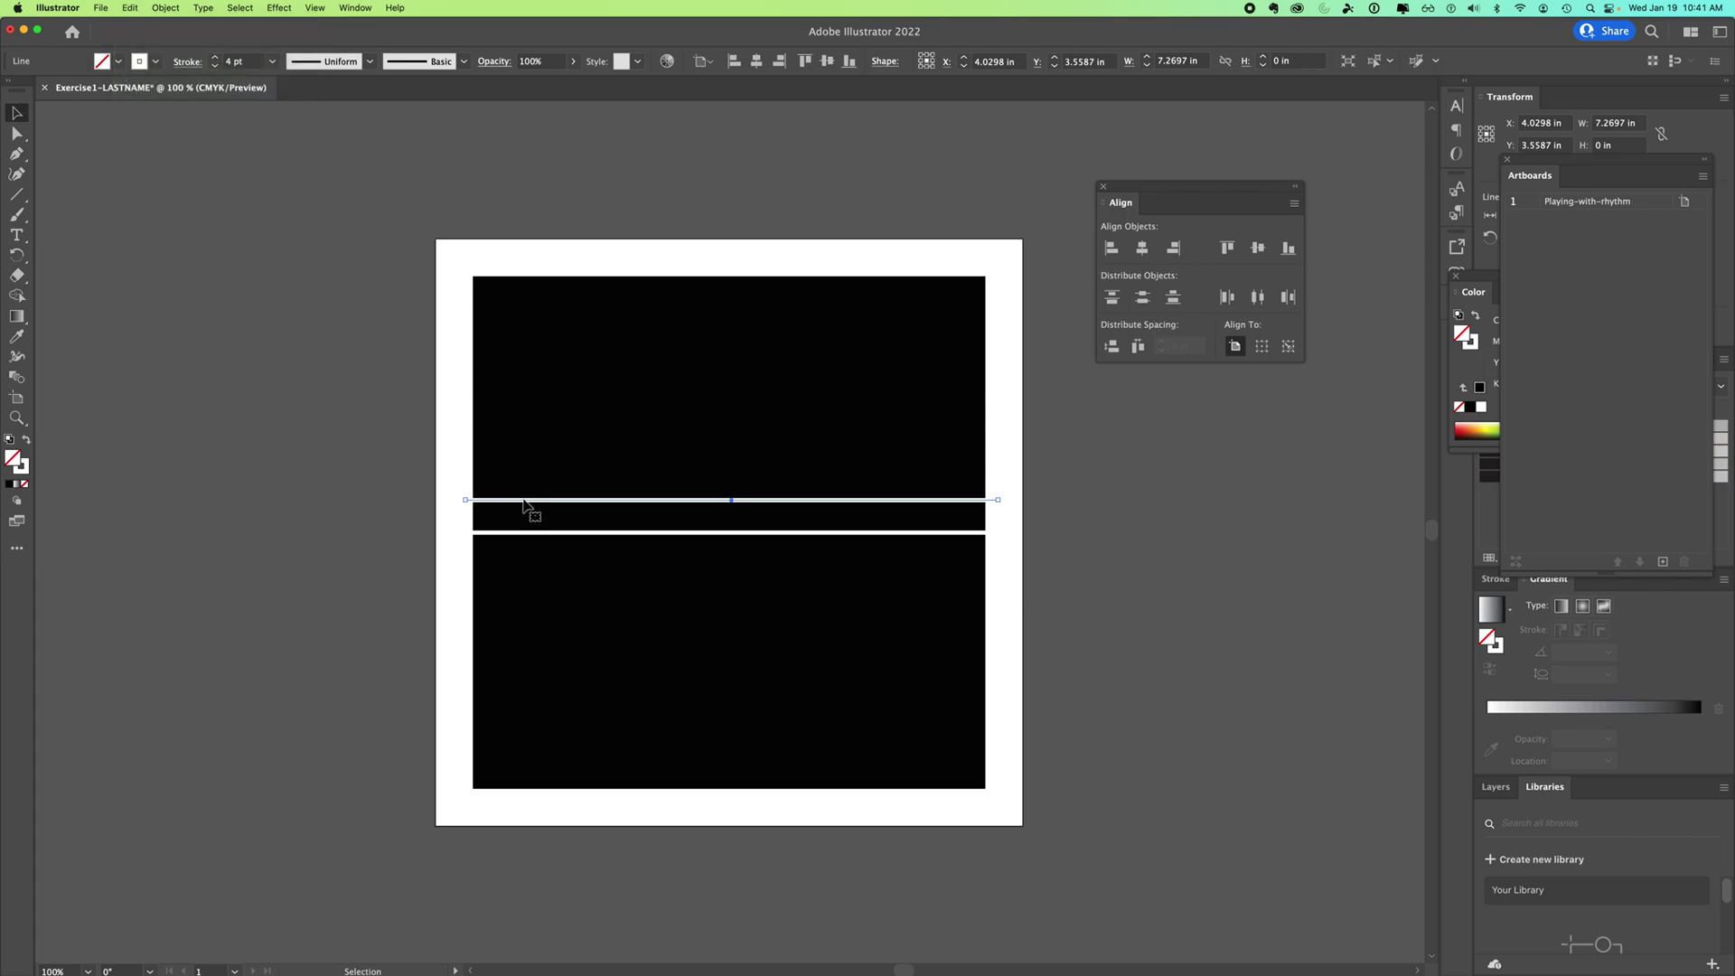
drag(524, 502, 507, 442)
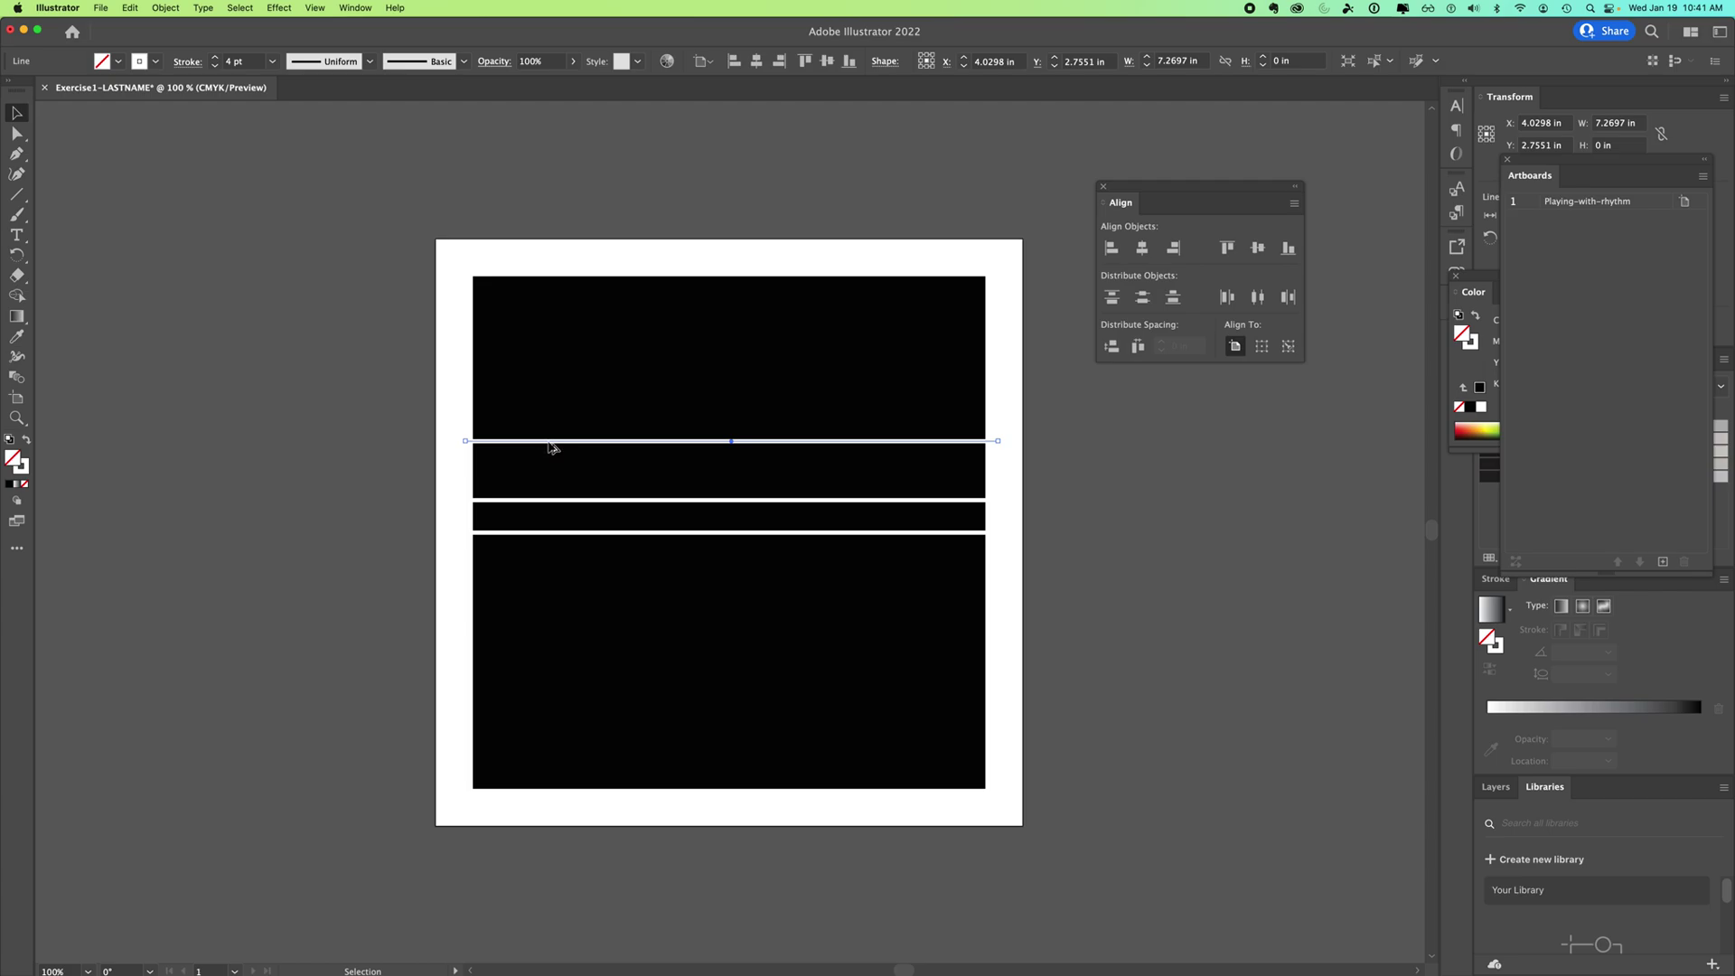
Spread white line copies higher and lower across the square, then select the lowest one
drag(553, 443, 553, 417)
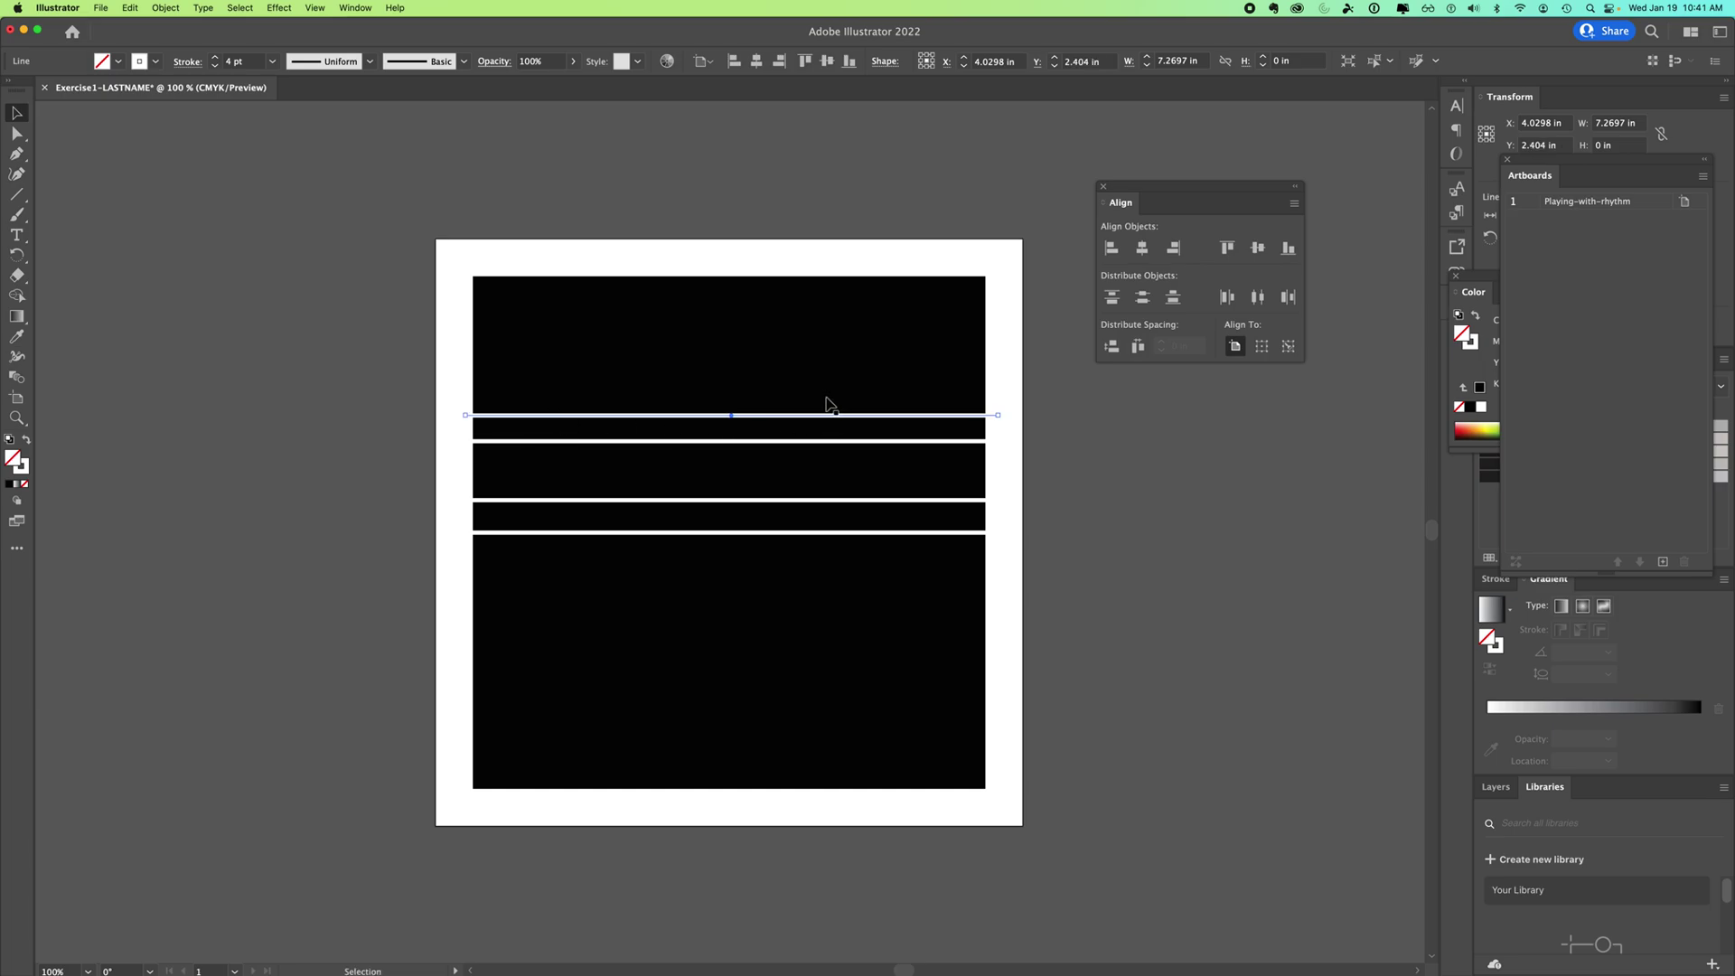
drag(642, 533, 628, 585)
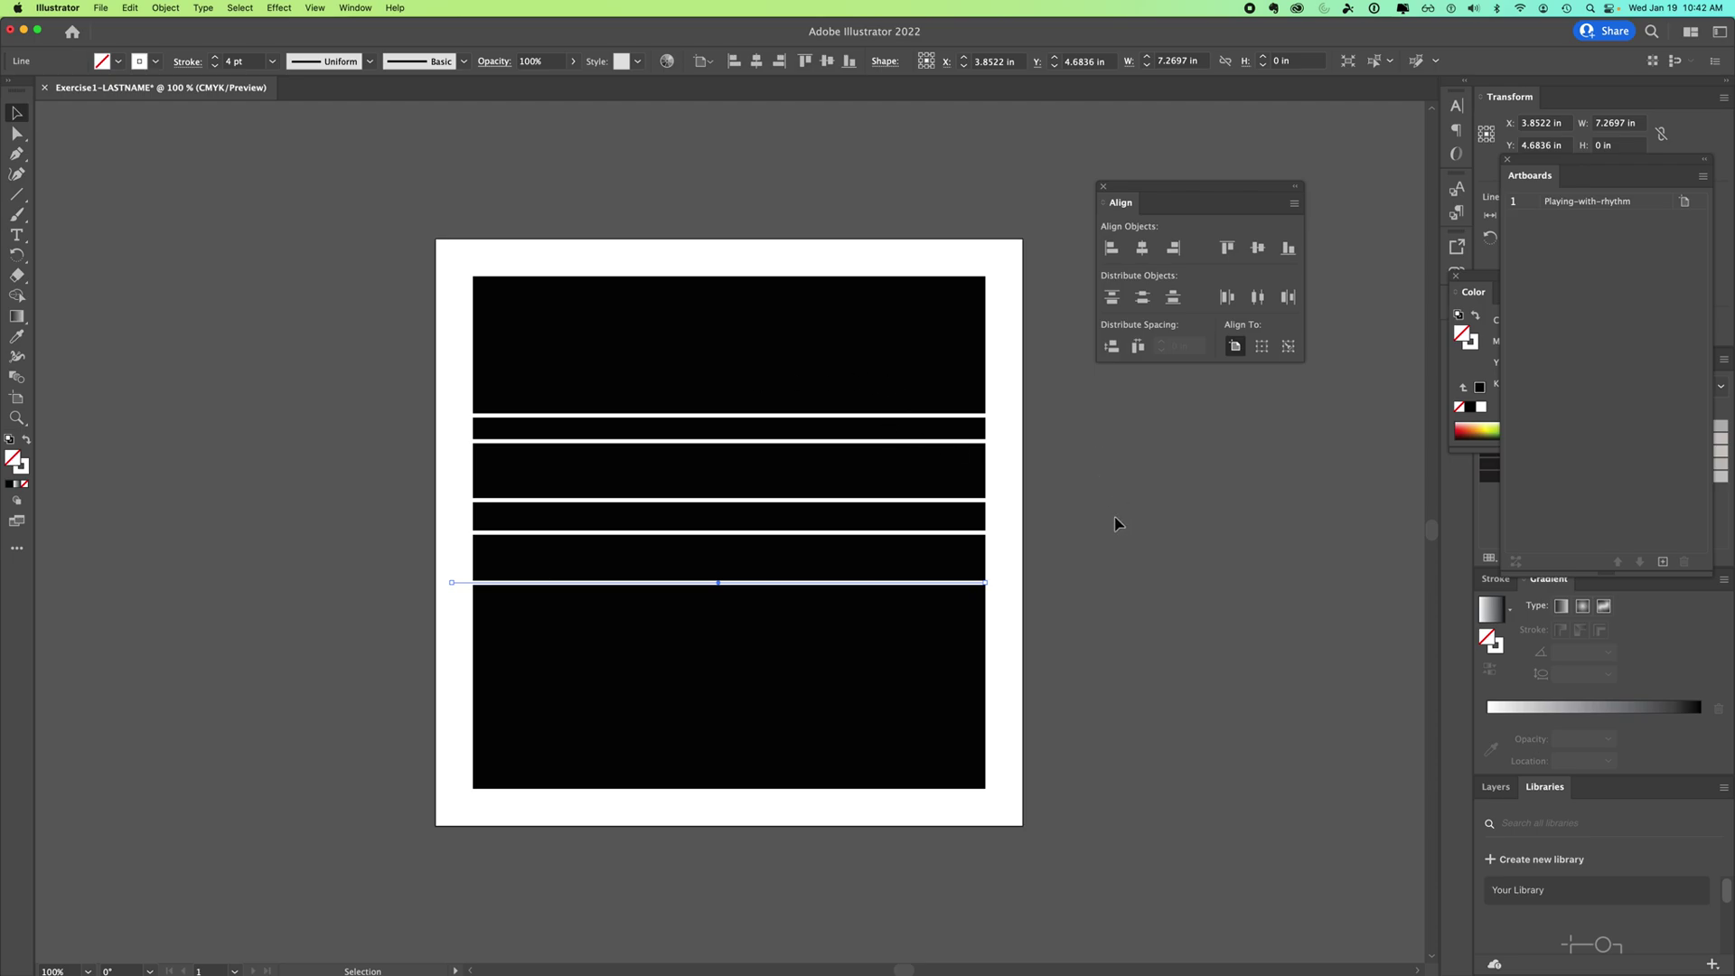
click(1097, 597)
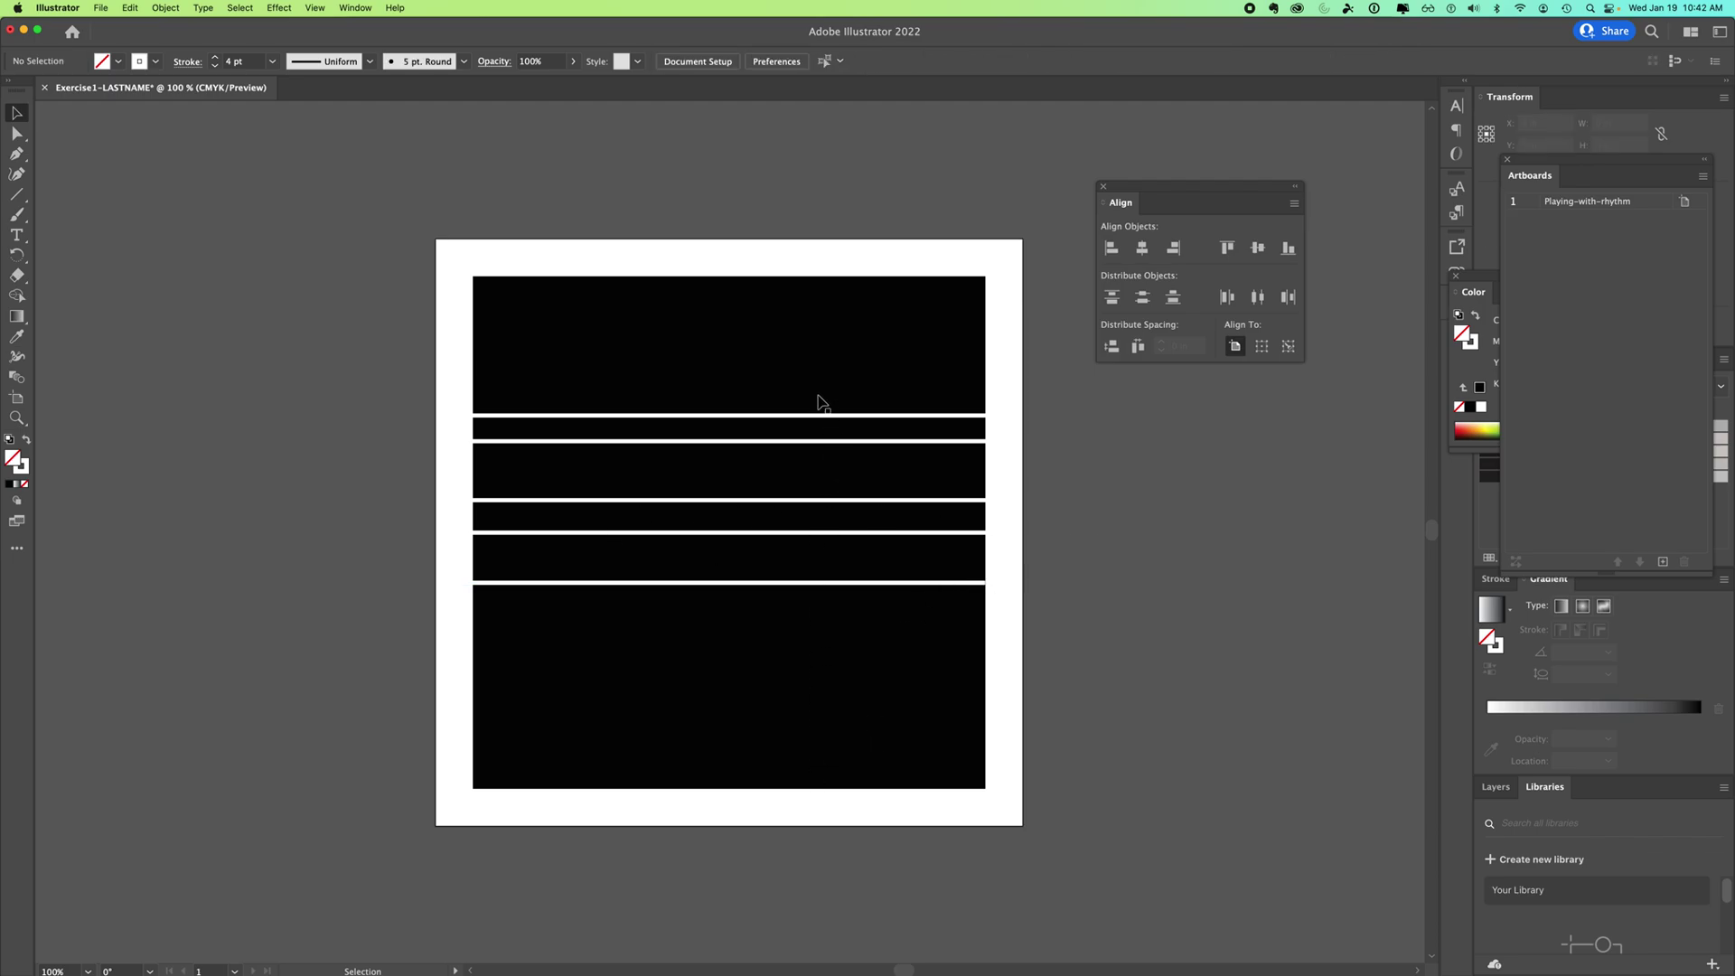
click(785, 584)
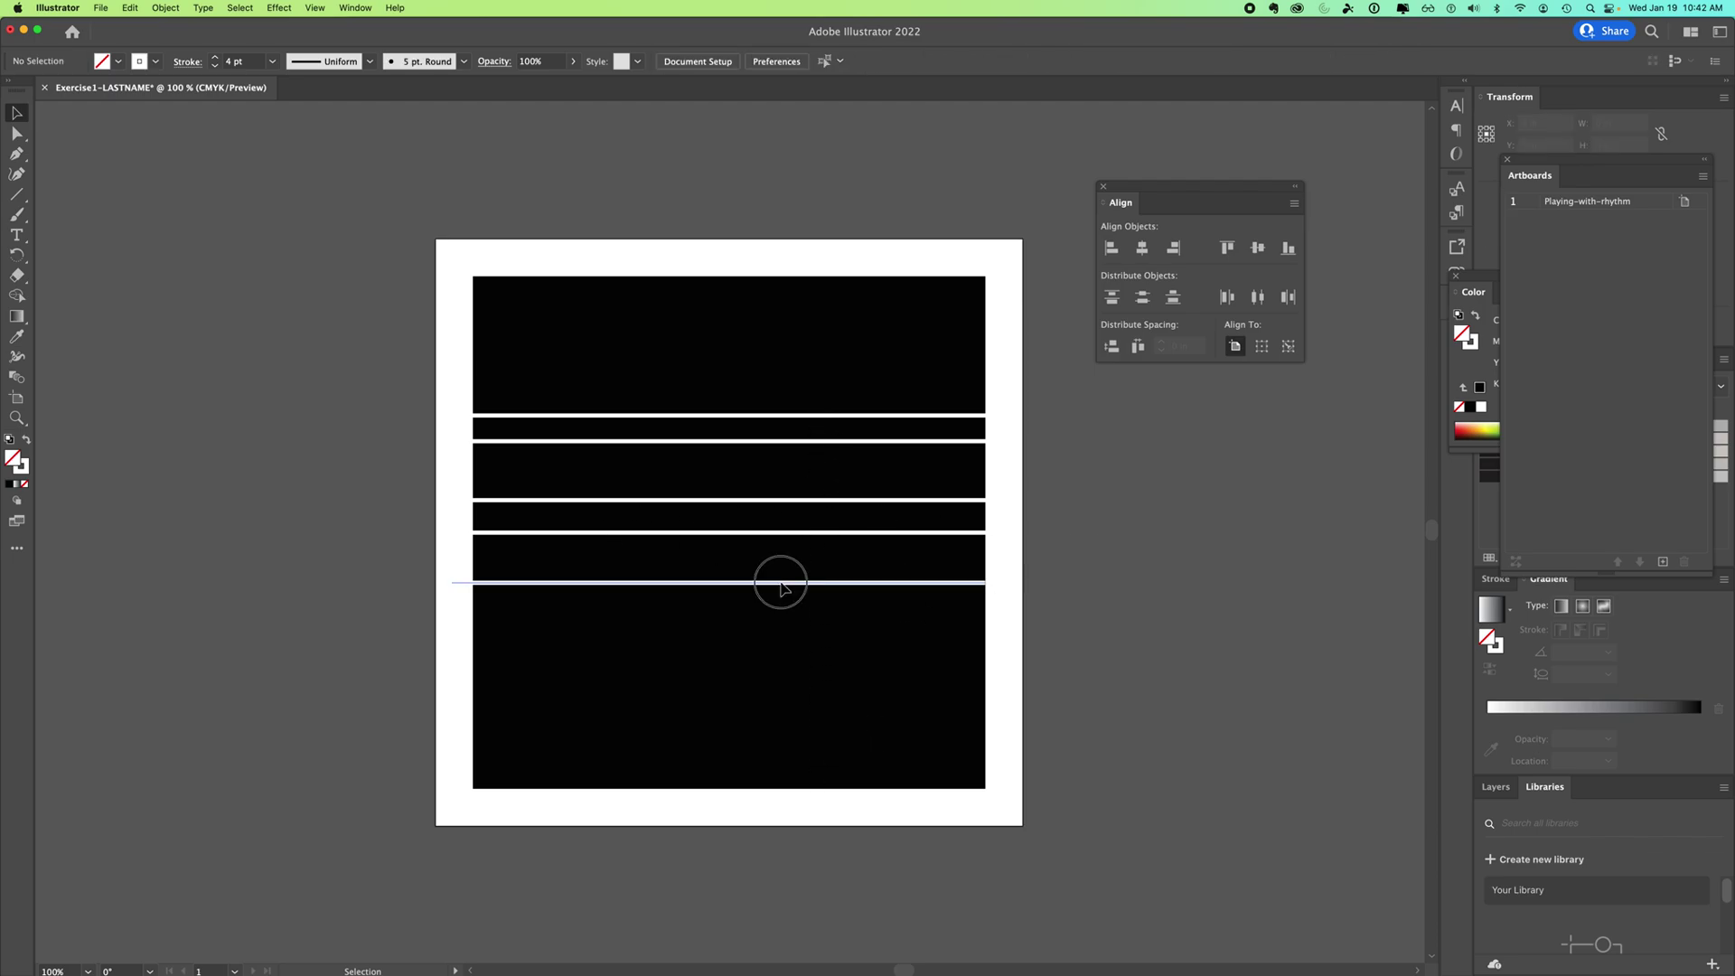
Set the lowest white line's stroke weight to 35 pt, forming a wide band
click(215, 57)
click(216, 58)
click(215, 57)
click(215, 58)
click(215, 57)
click(215, 58)
click(216, 58)
click(215, 58)
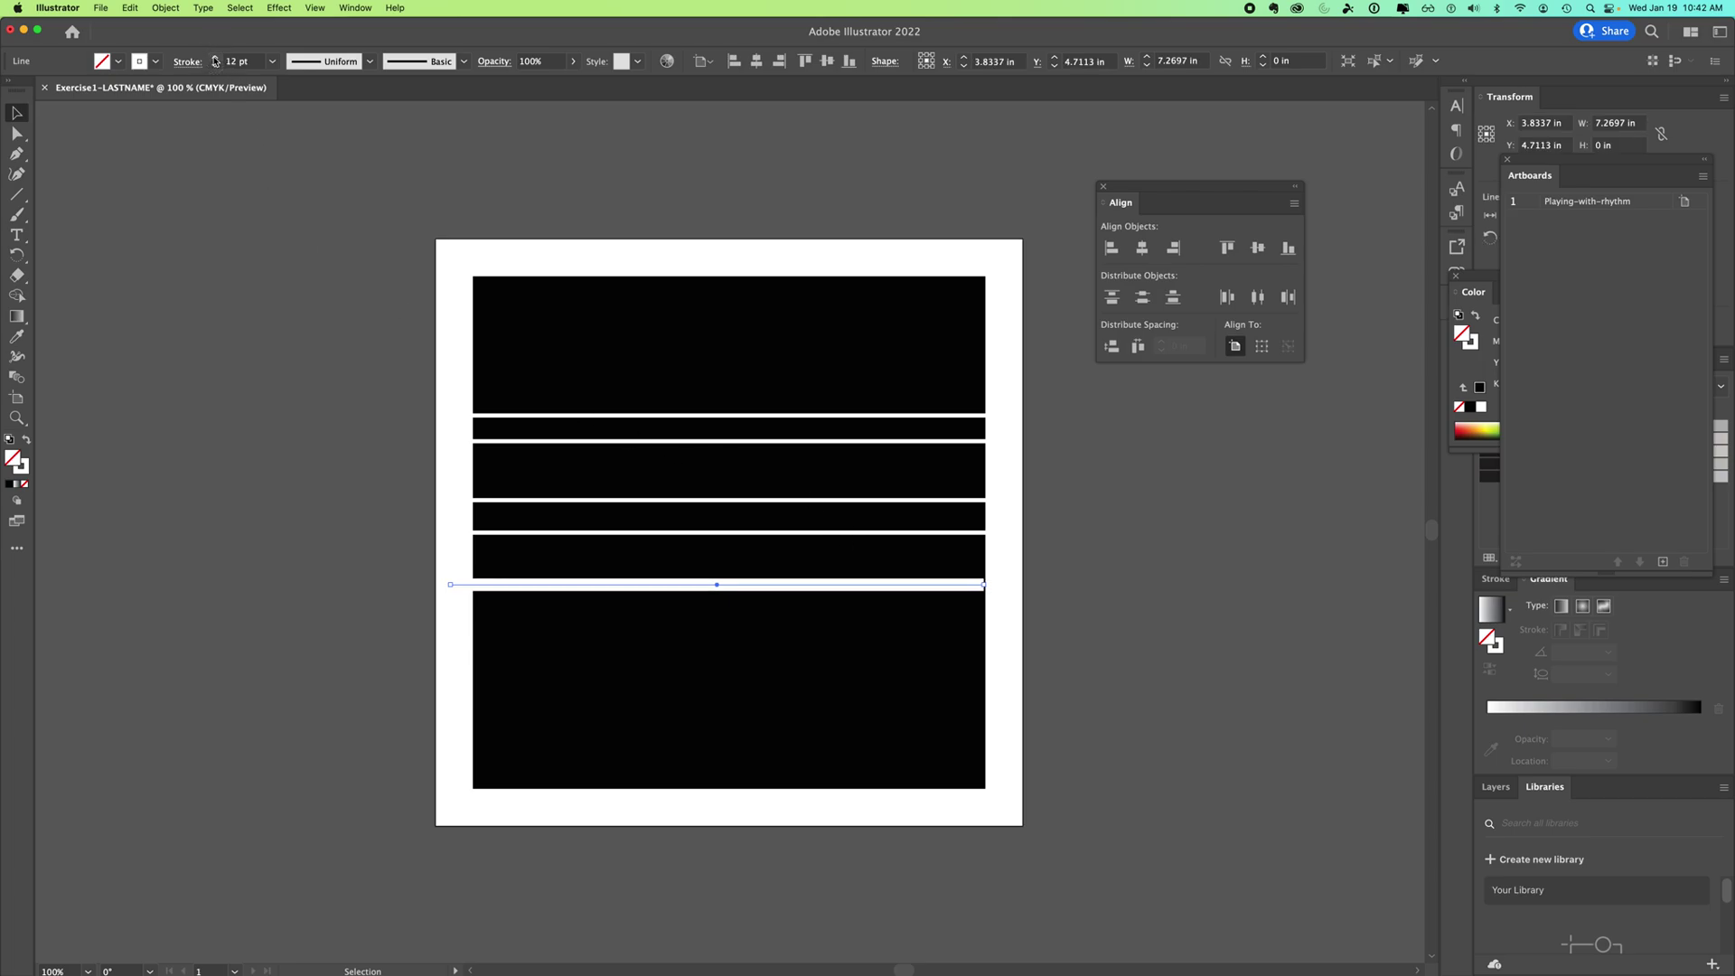
click(215, 58)
click(215, 57)
click(215, 58)
click(215, 58)
click(215, 58)
click(215, 58)
click(273, 61)
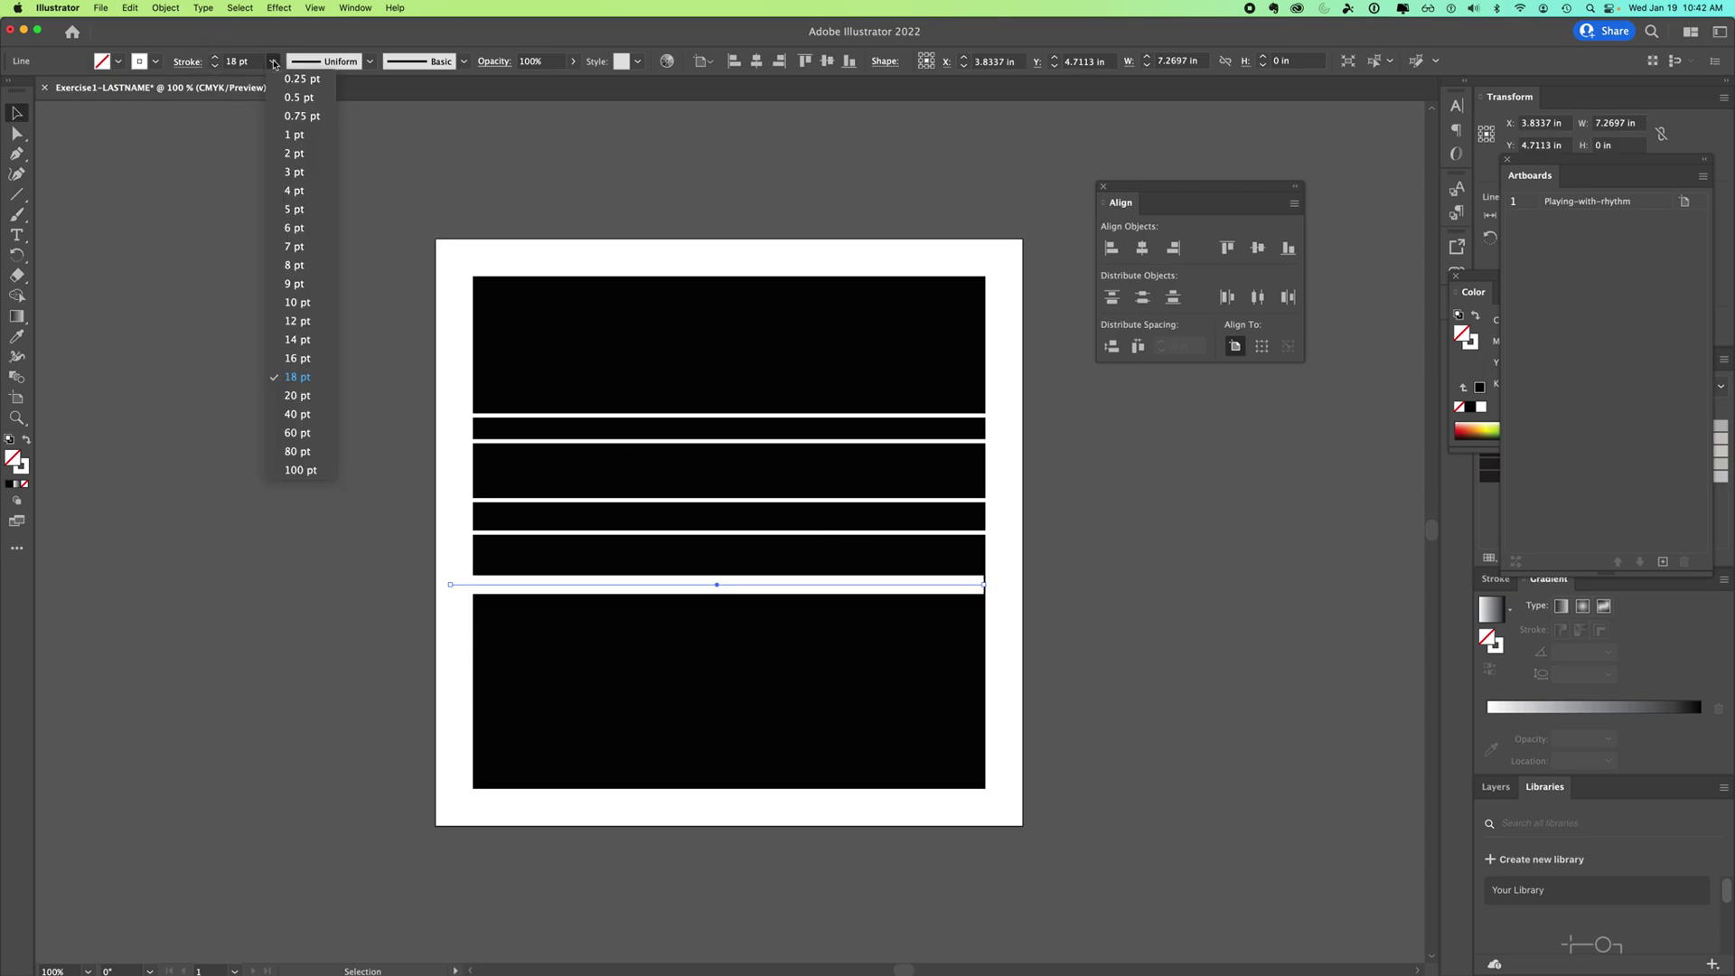
click(298, 451)
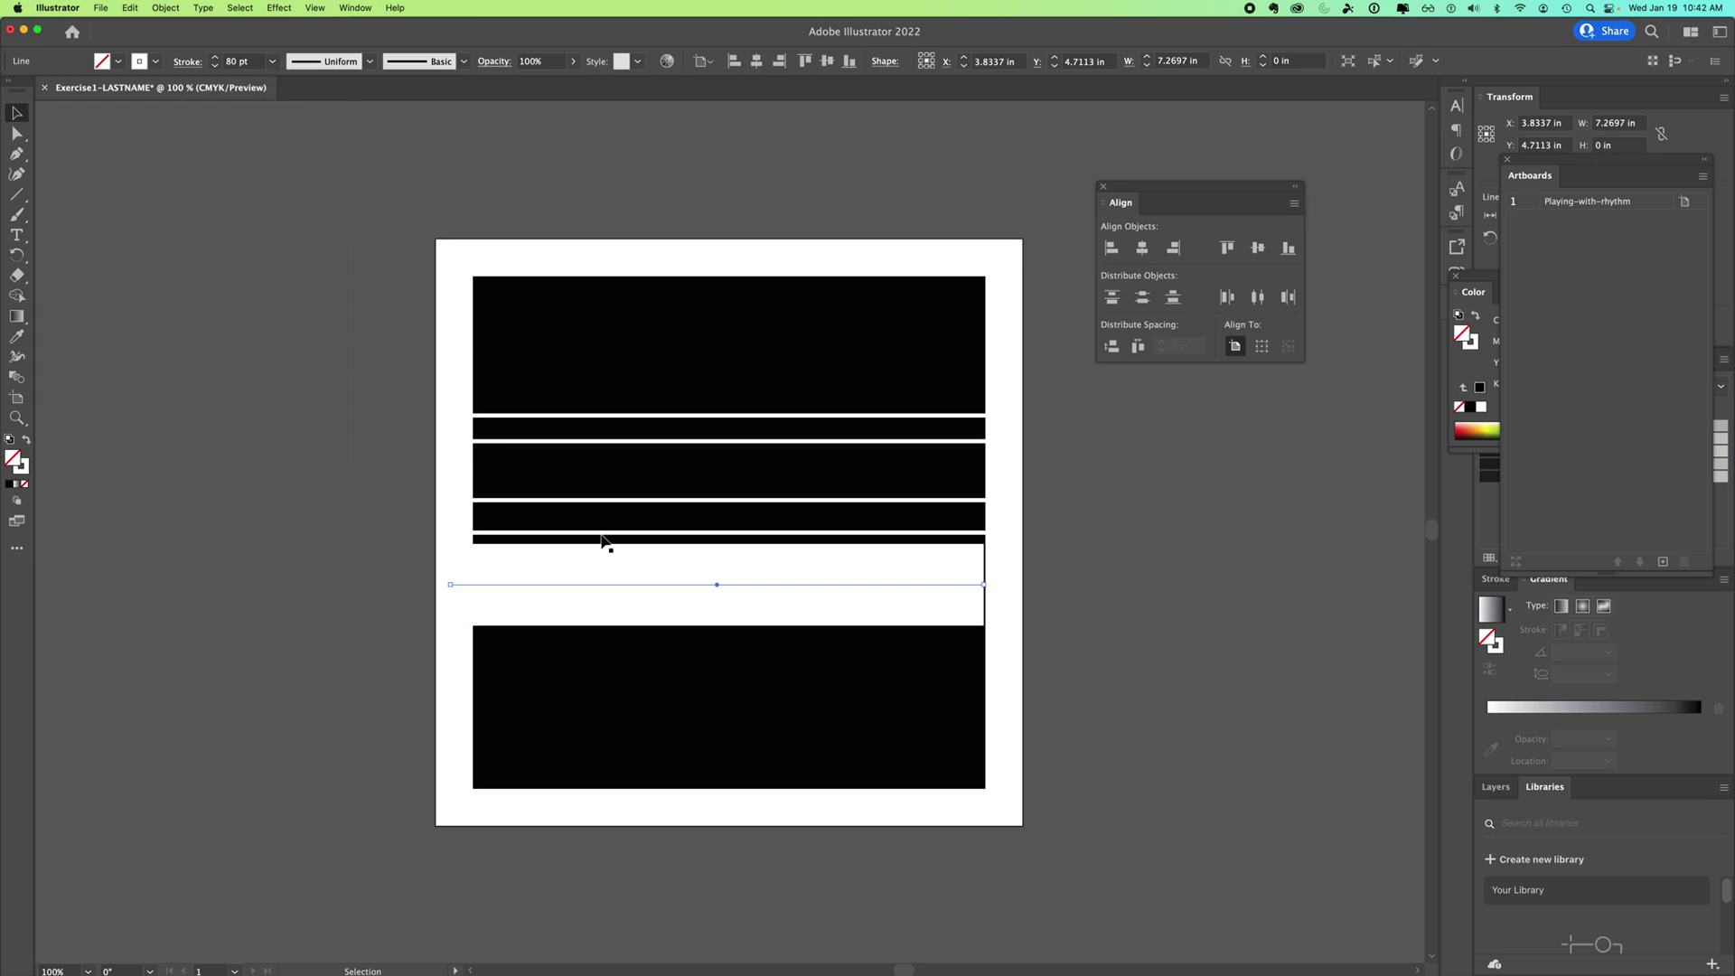
click(273, 60)
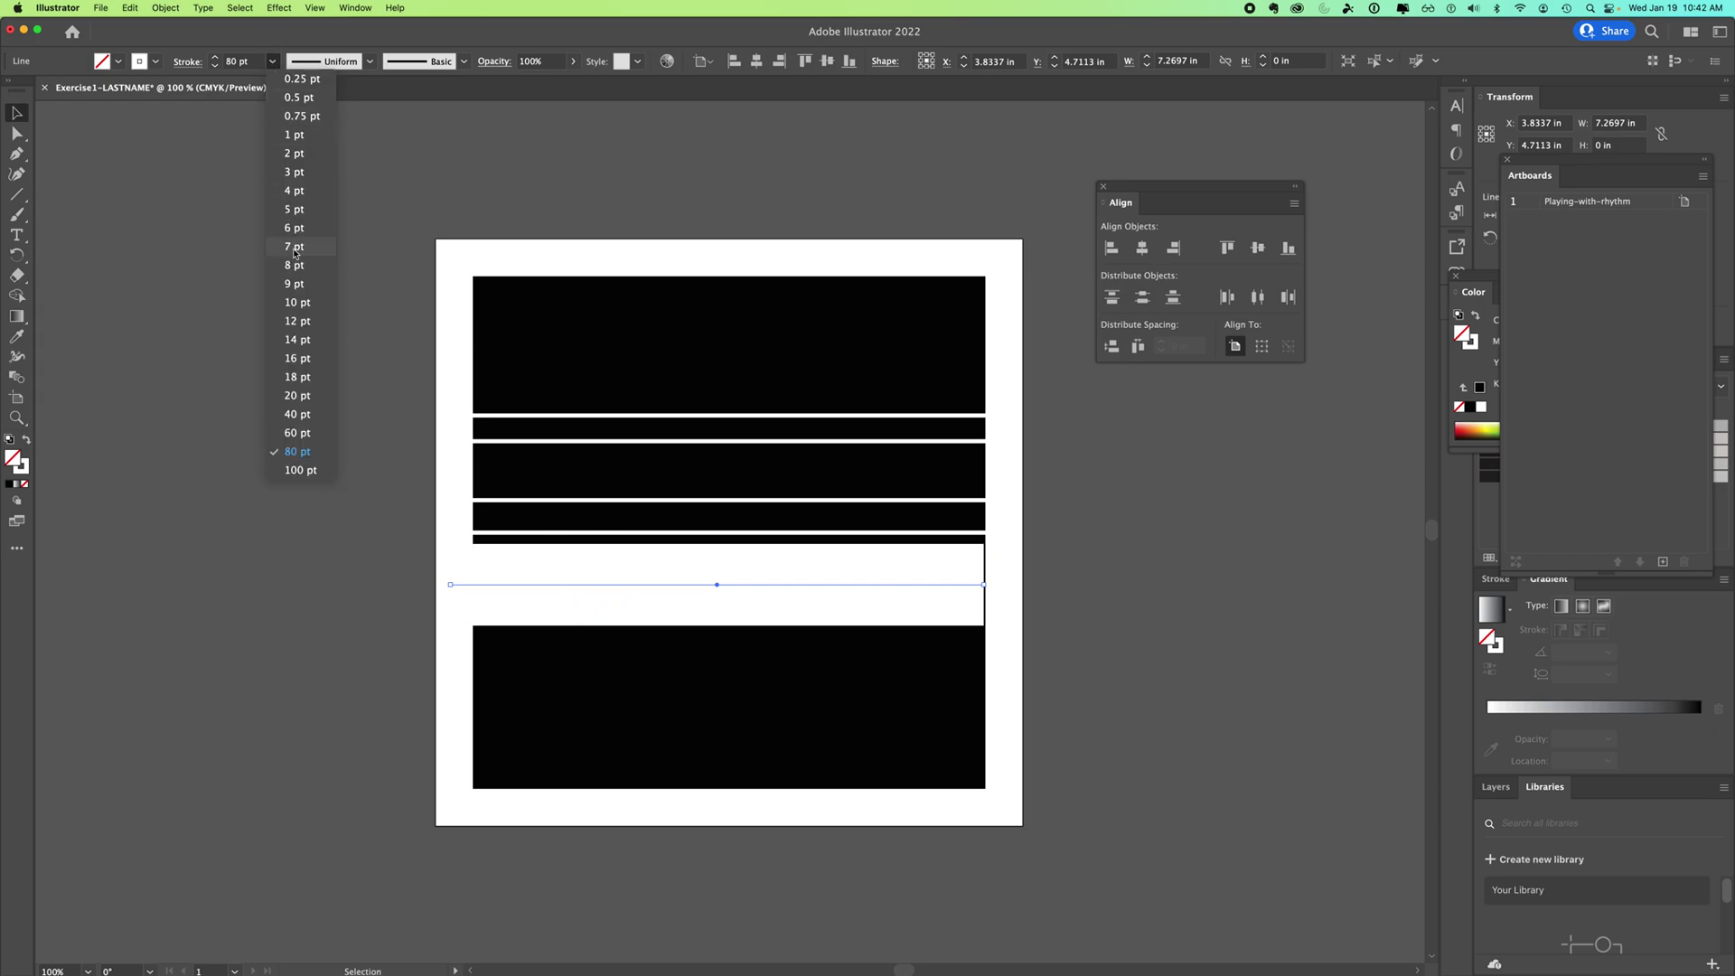
click(302, 417)
double_click(230, 62)
text(35)
key(Return)
Undo an accidental move of the black square and isolate the white line for editing
drag(699, 589, 690, 640)
key(super+z)
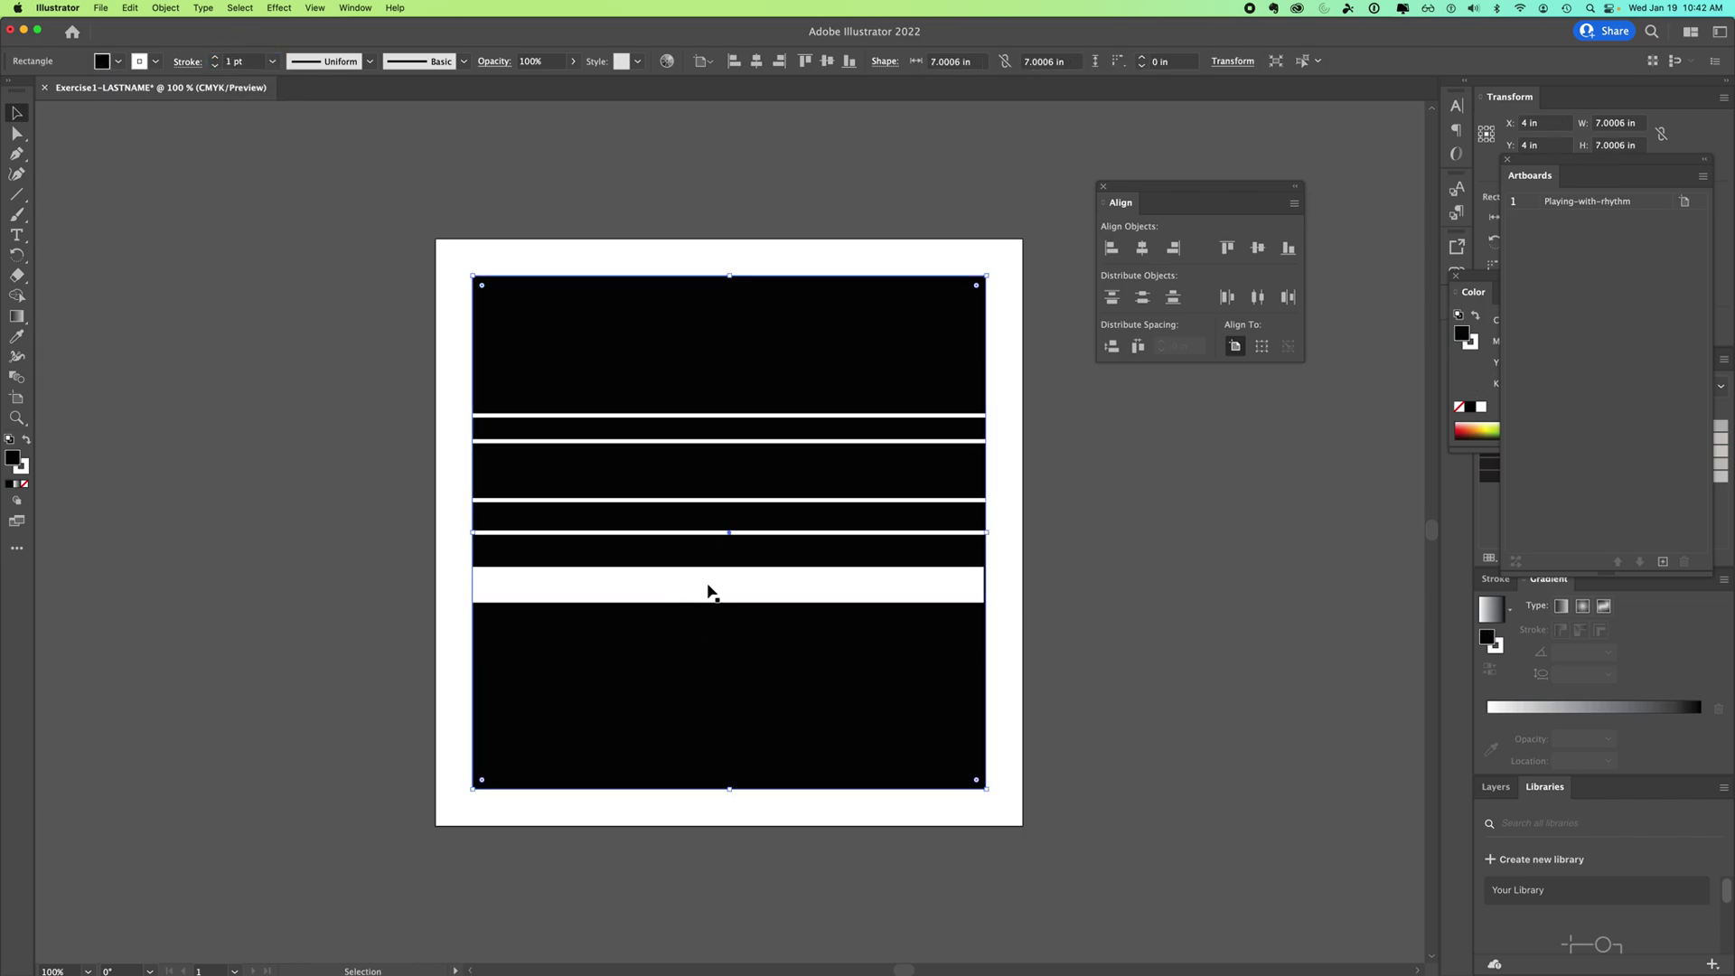
double_click(710, 592)
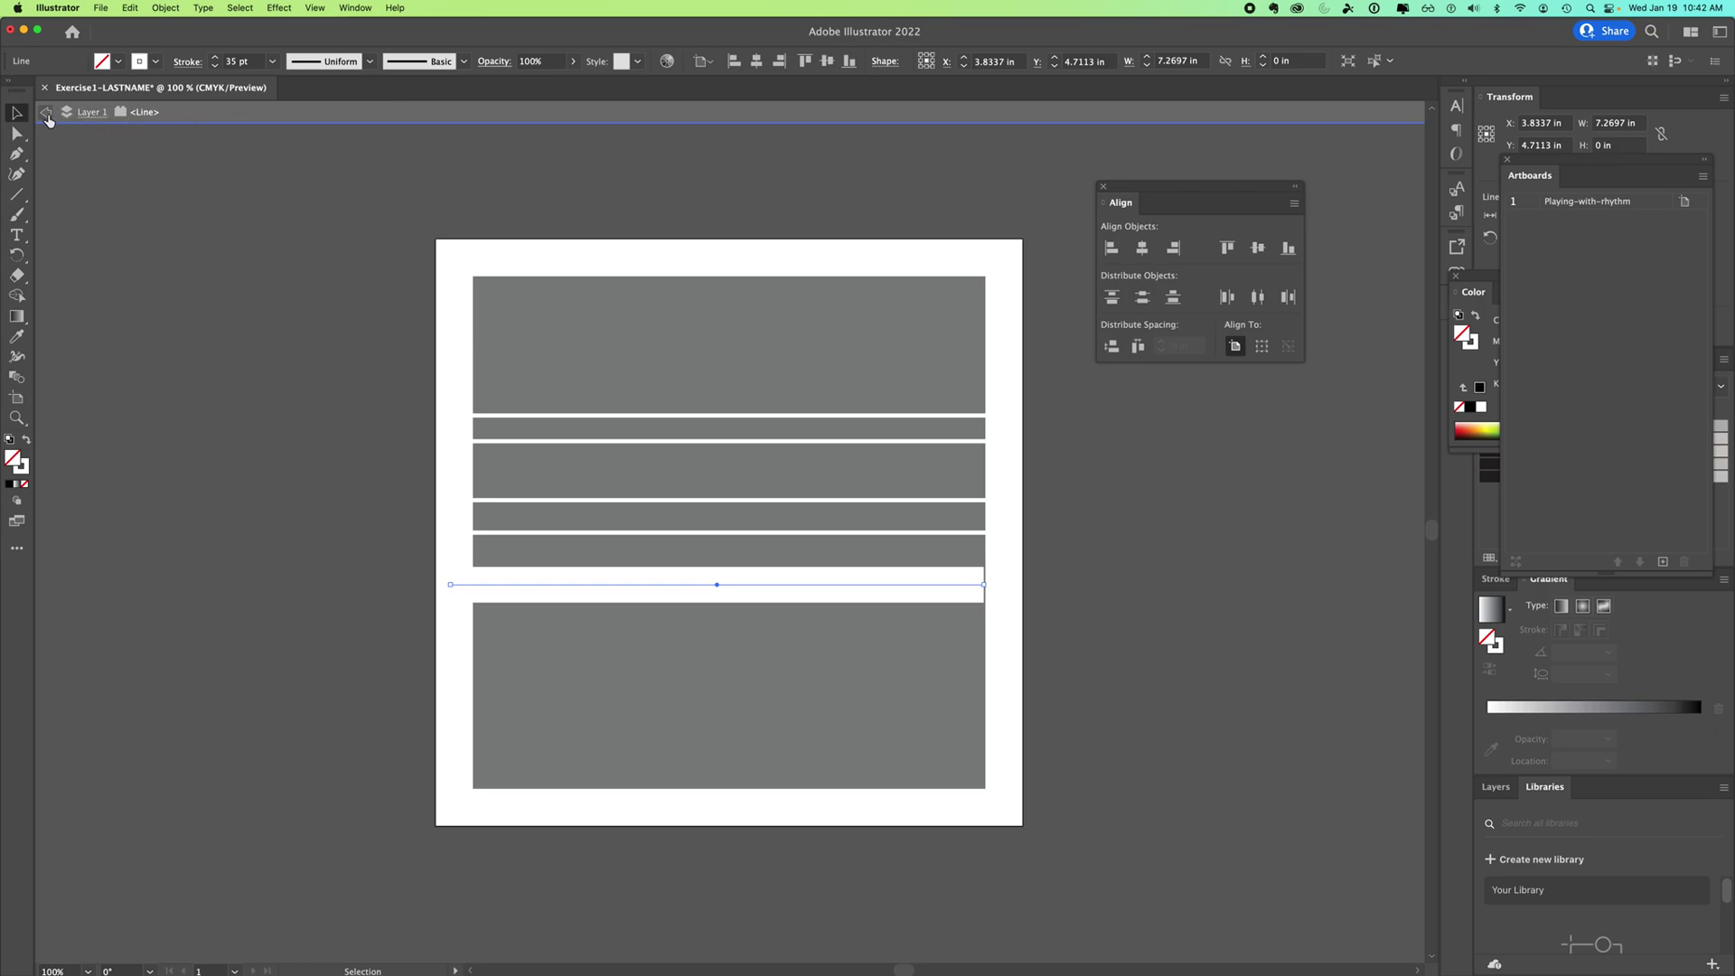
click(47, 118)
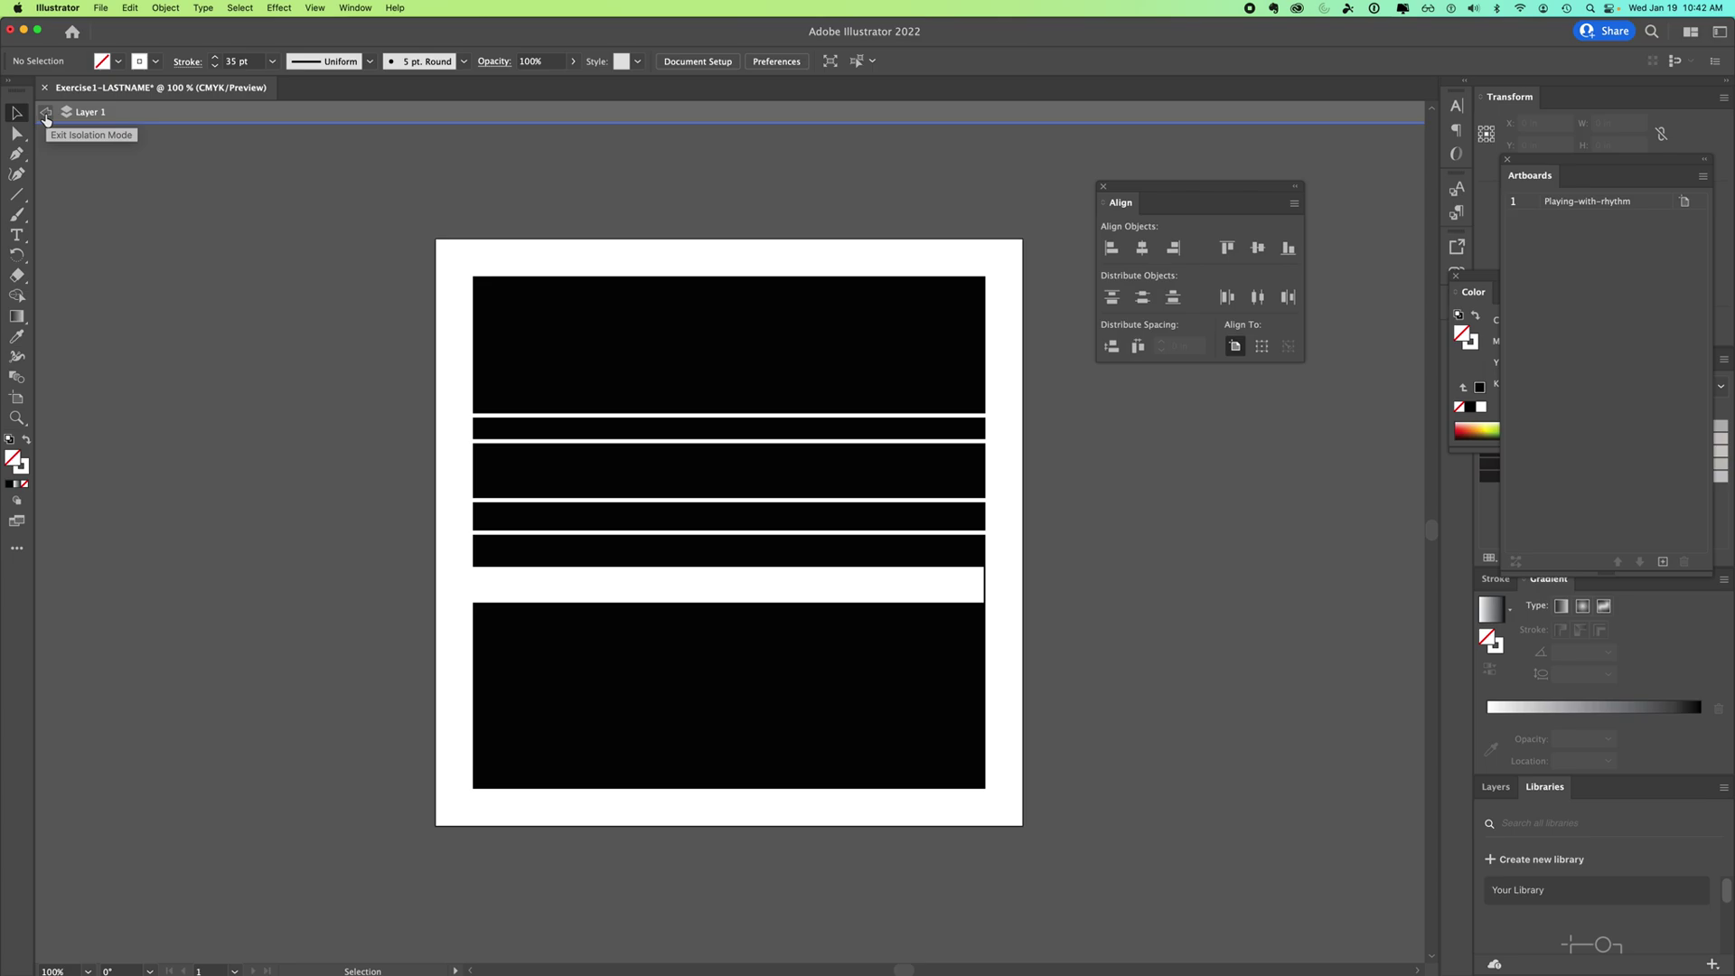
click(47, 117)
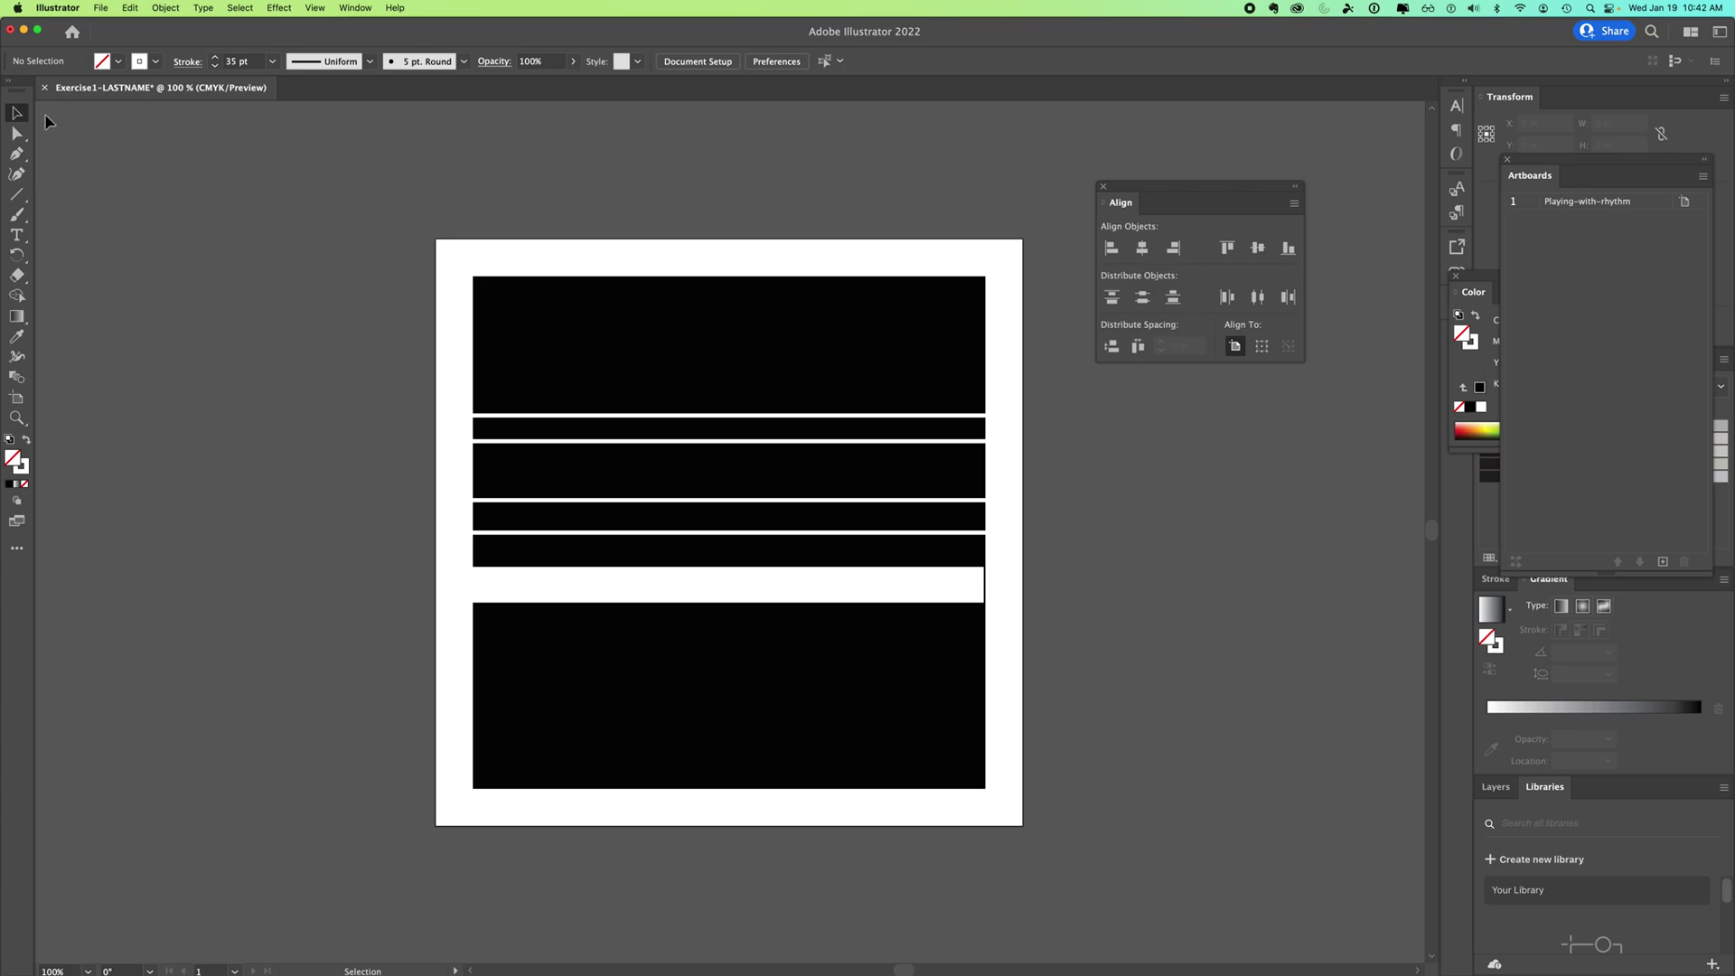
click(729, 588)
drag(728, 588, 740, 702)
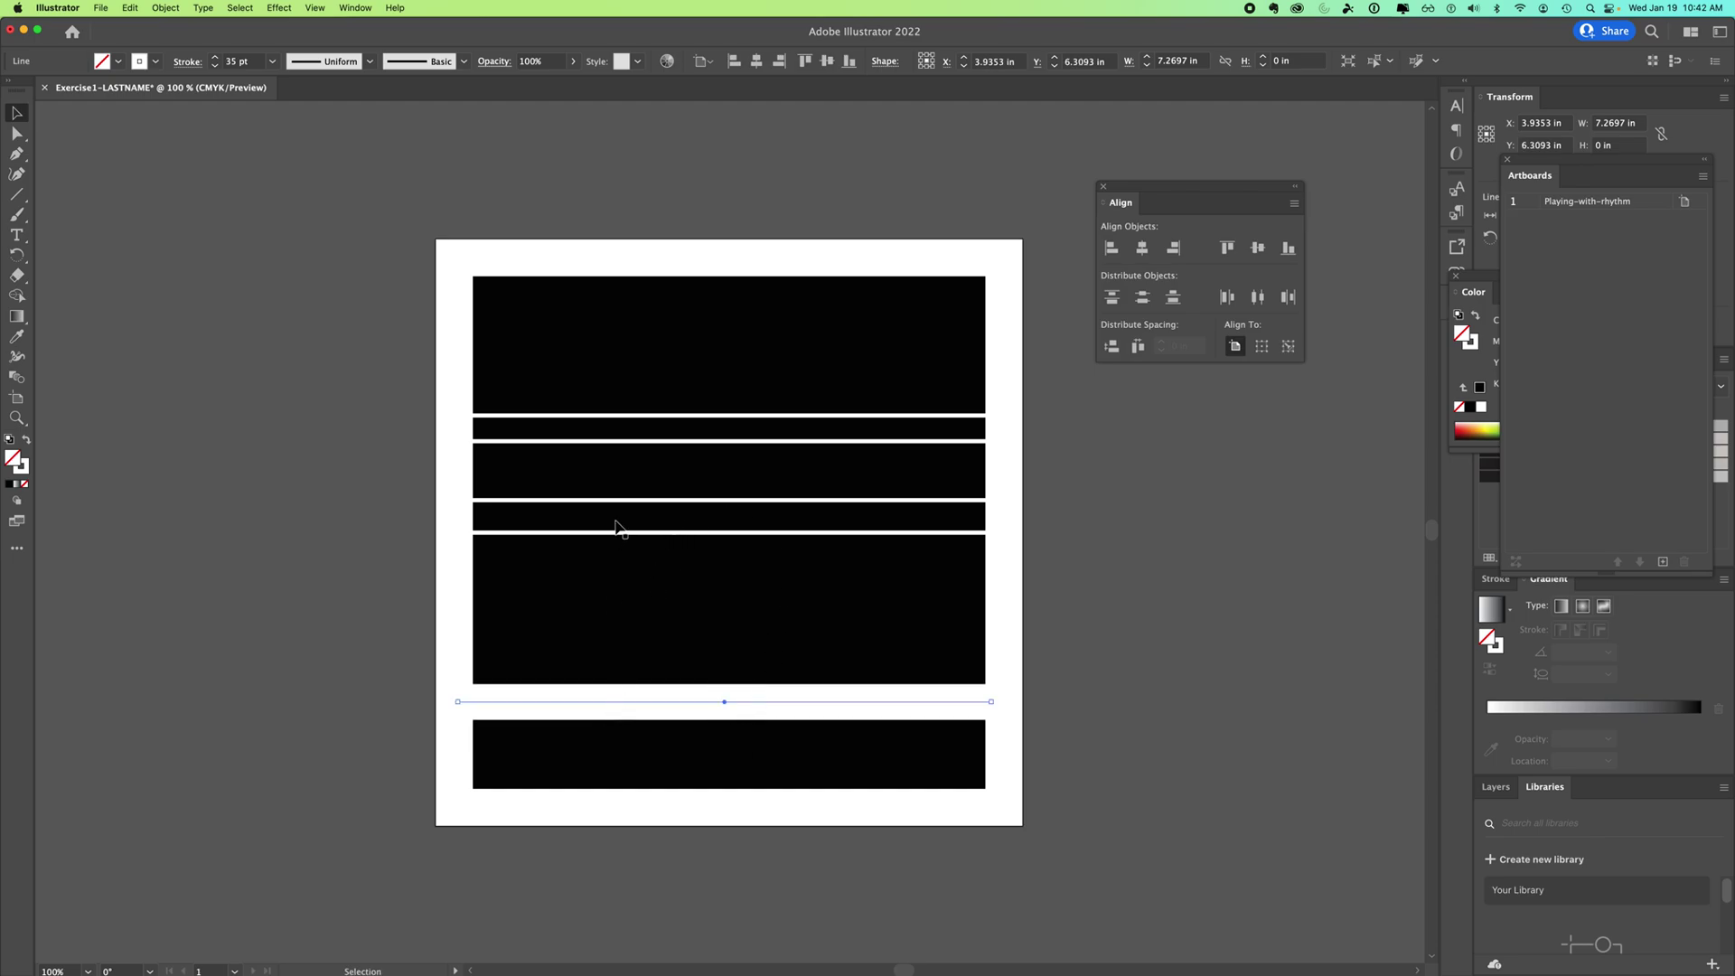
Try a 25 pt stroke on the selected line, move it lower, then undo it
key(cmd+z)
click(248, 63)
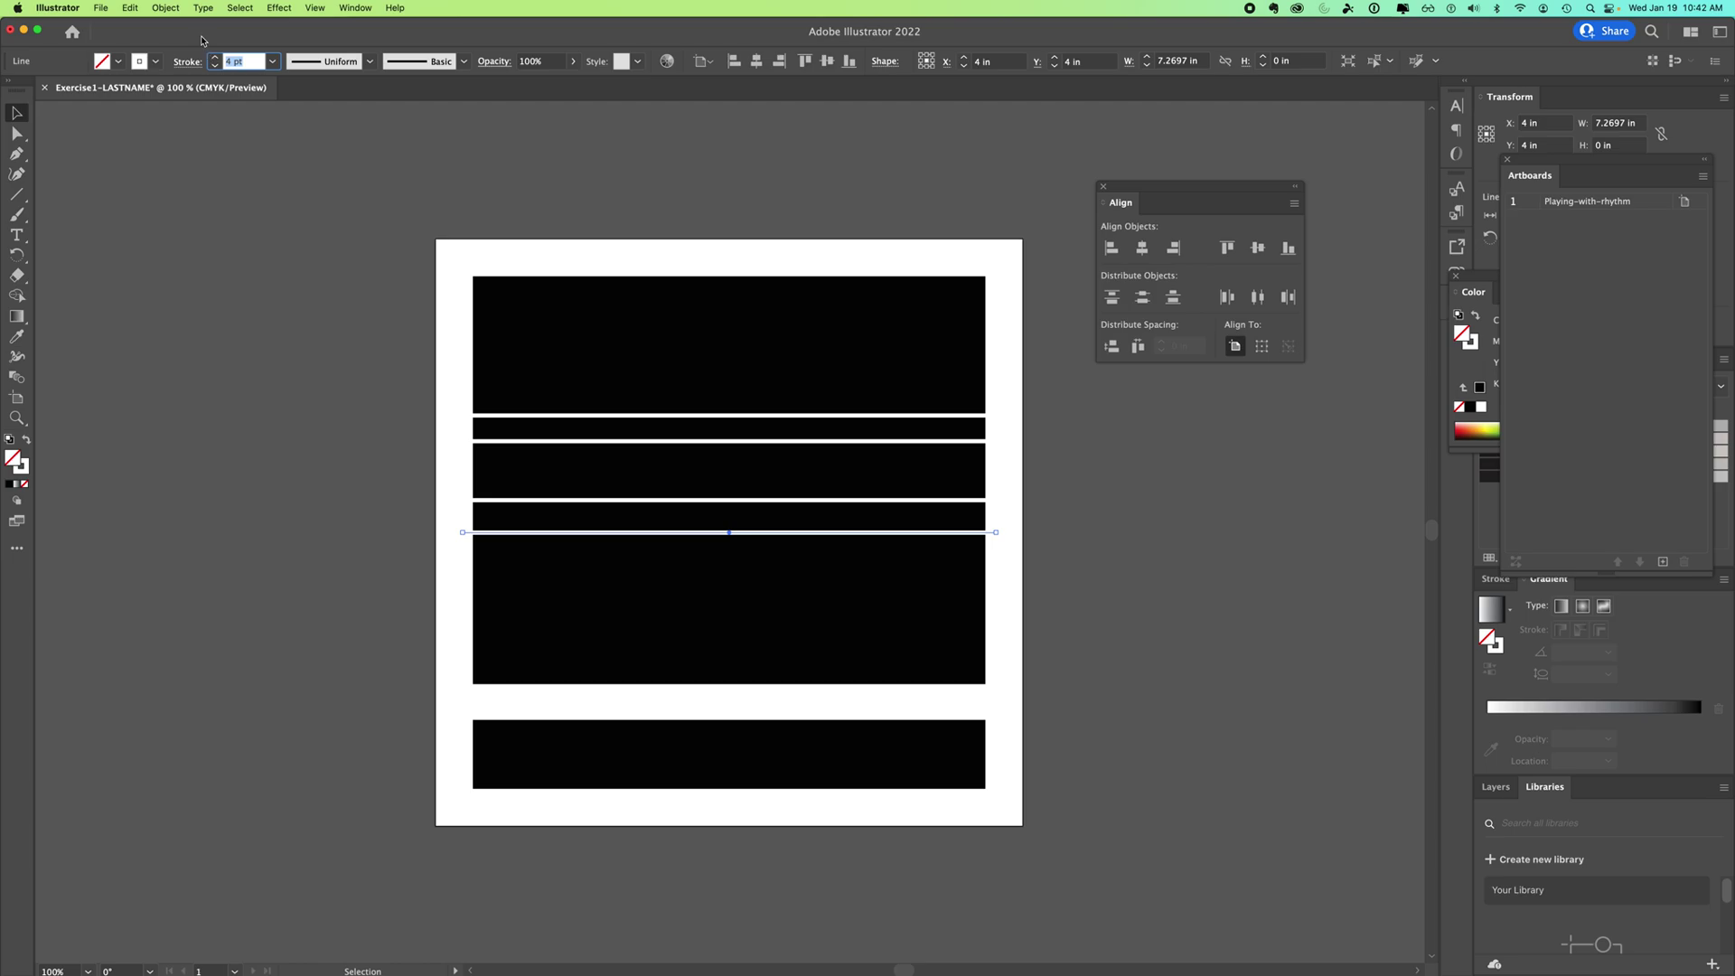
text(25)
key(Return)
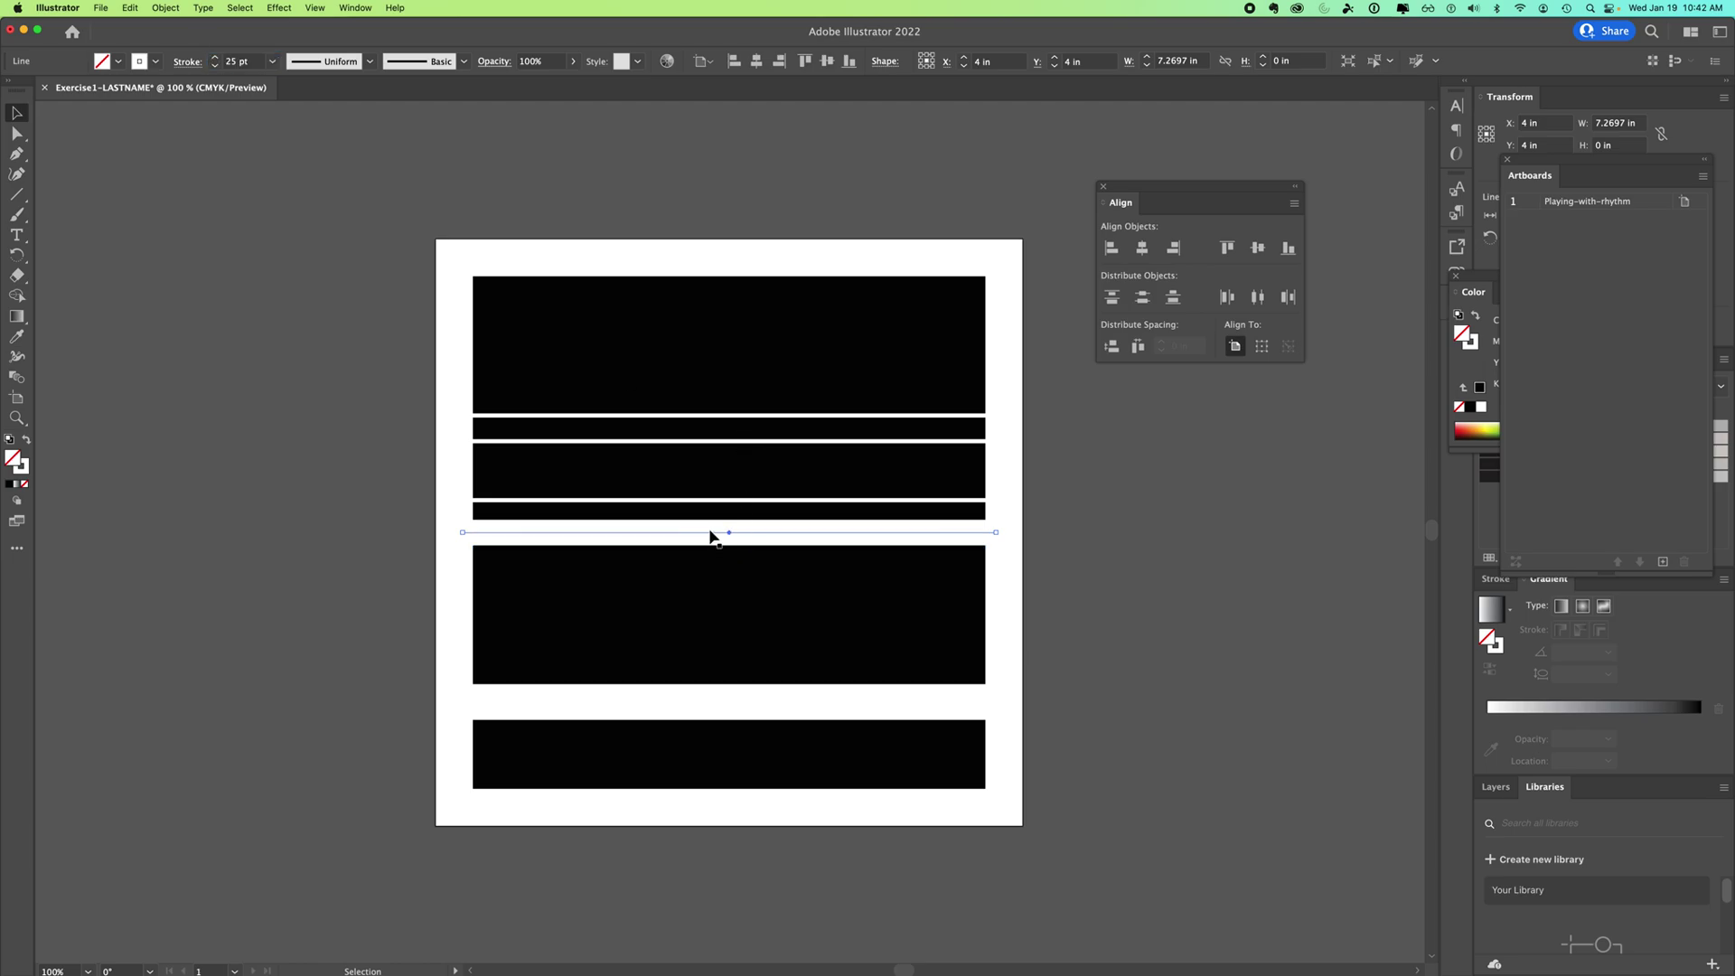
drag(708, 534, 704, 633)
key(ctrl+z)
key(ctrl+z)
Give one white line a 15 pt stroke and another 10 pt, moving each lower
click(698, 499)
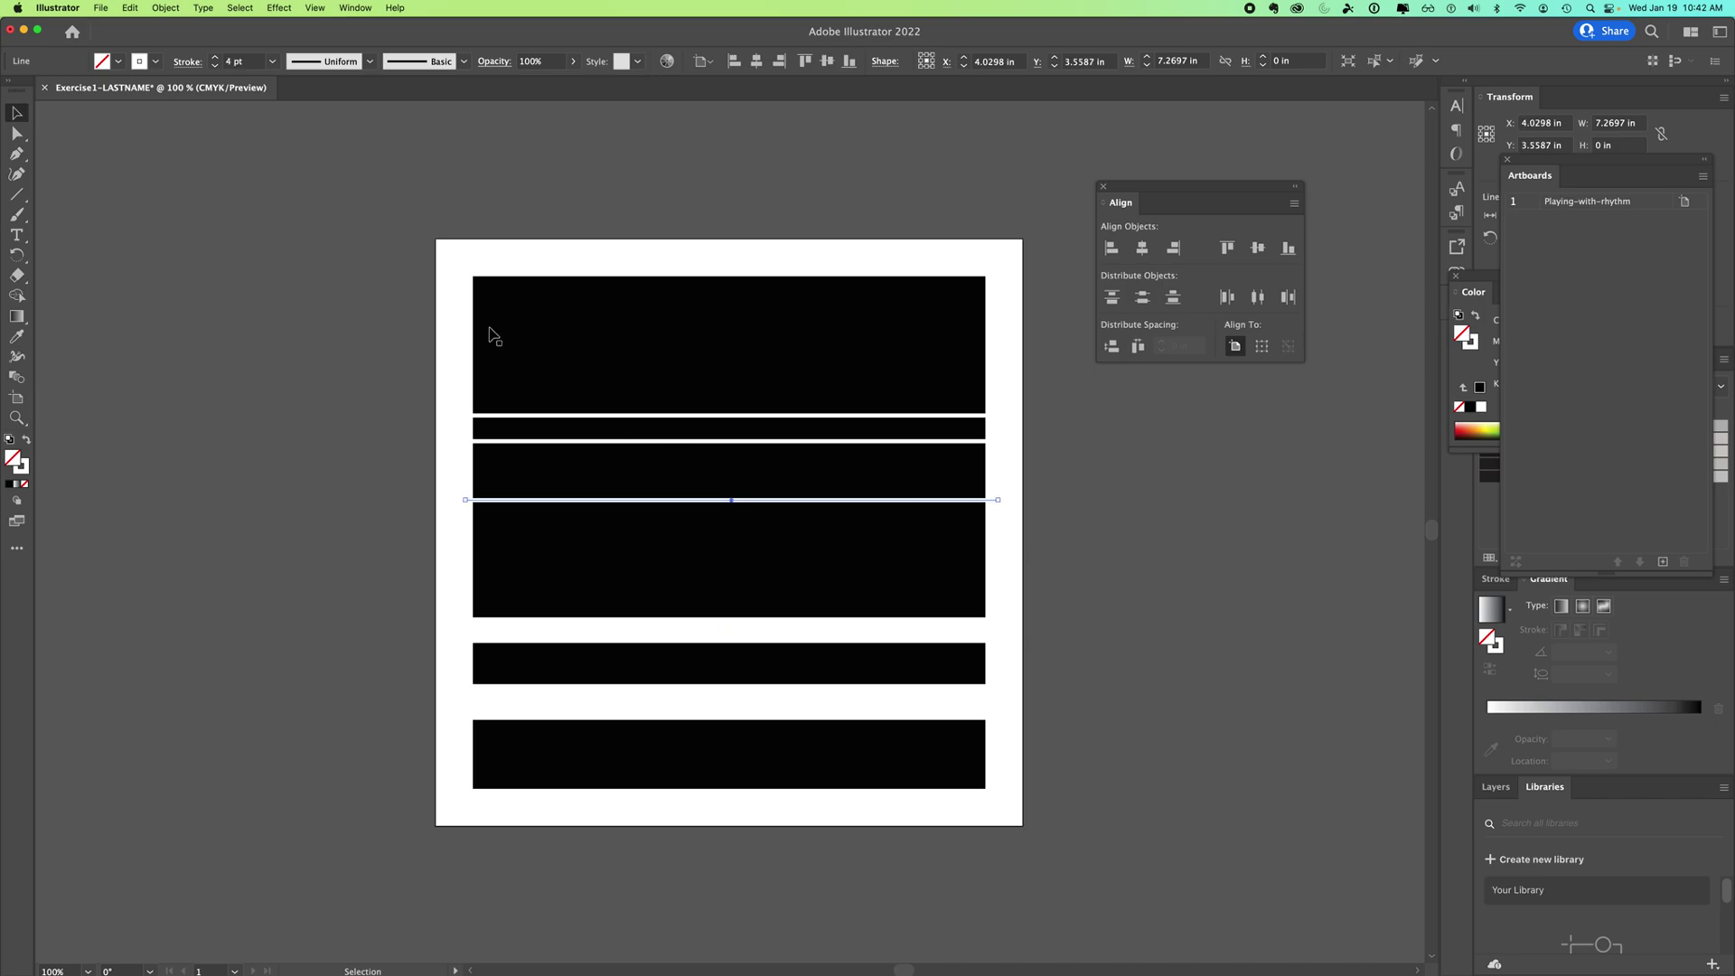
click(239, 69)
key(Return)
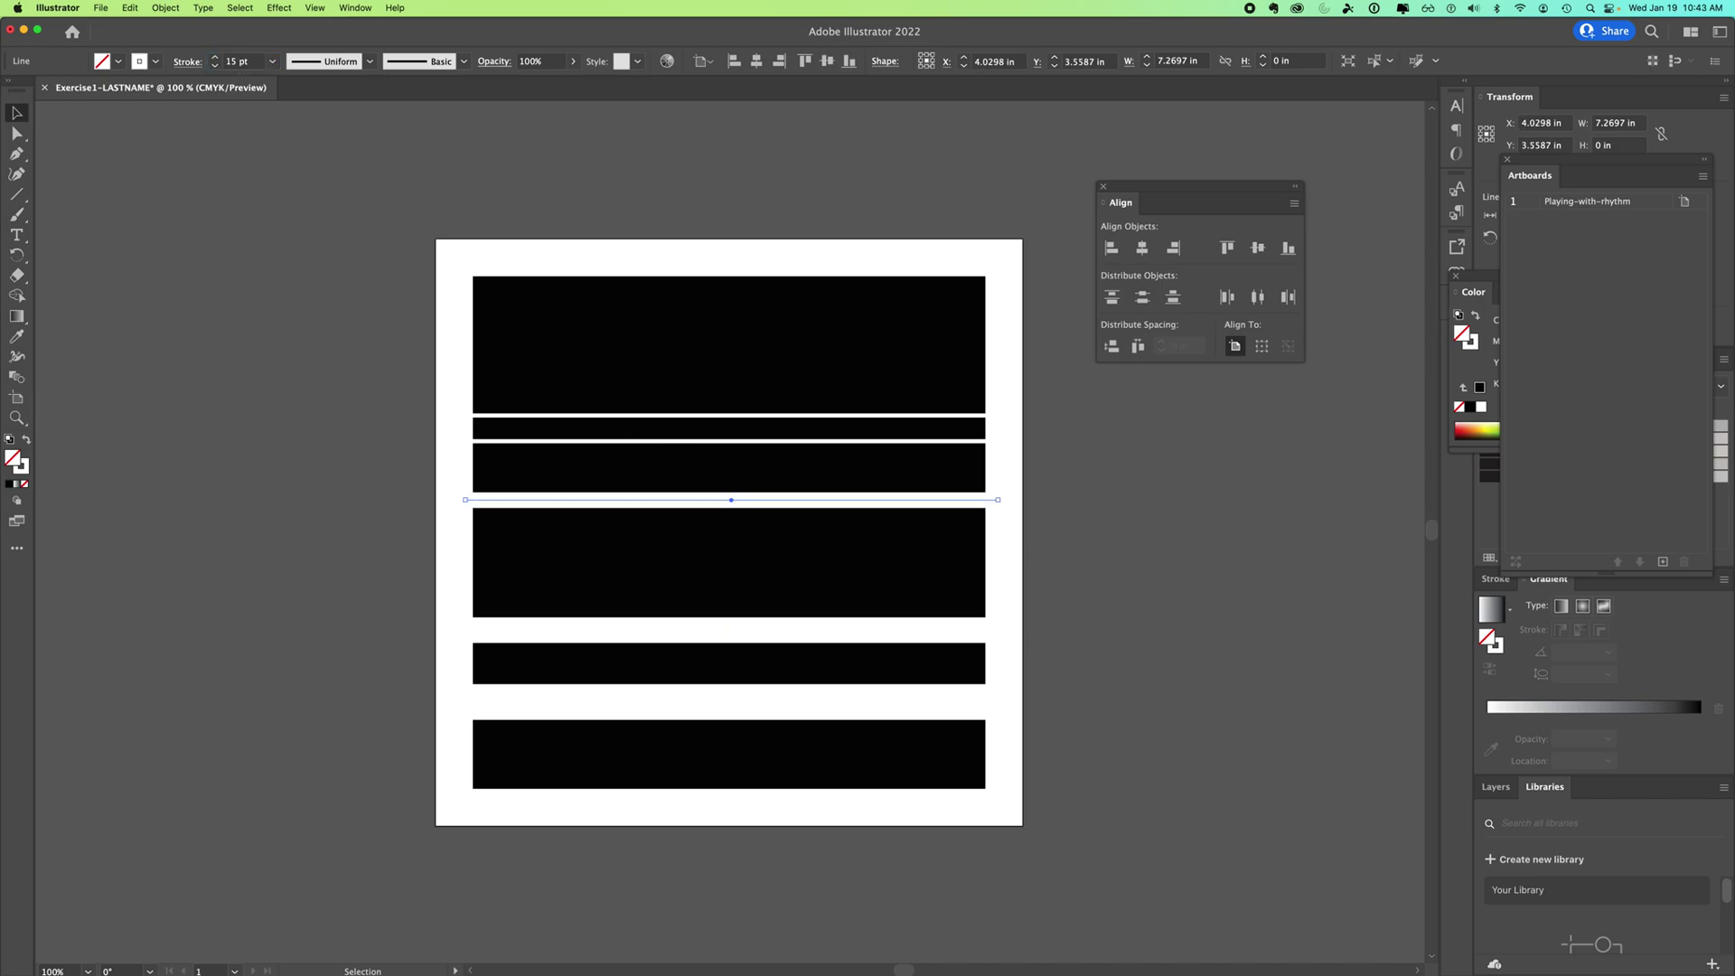
drag(708, 502, 698, 571)
click(677, 440)
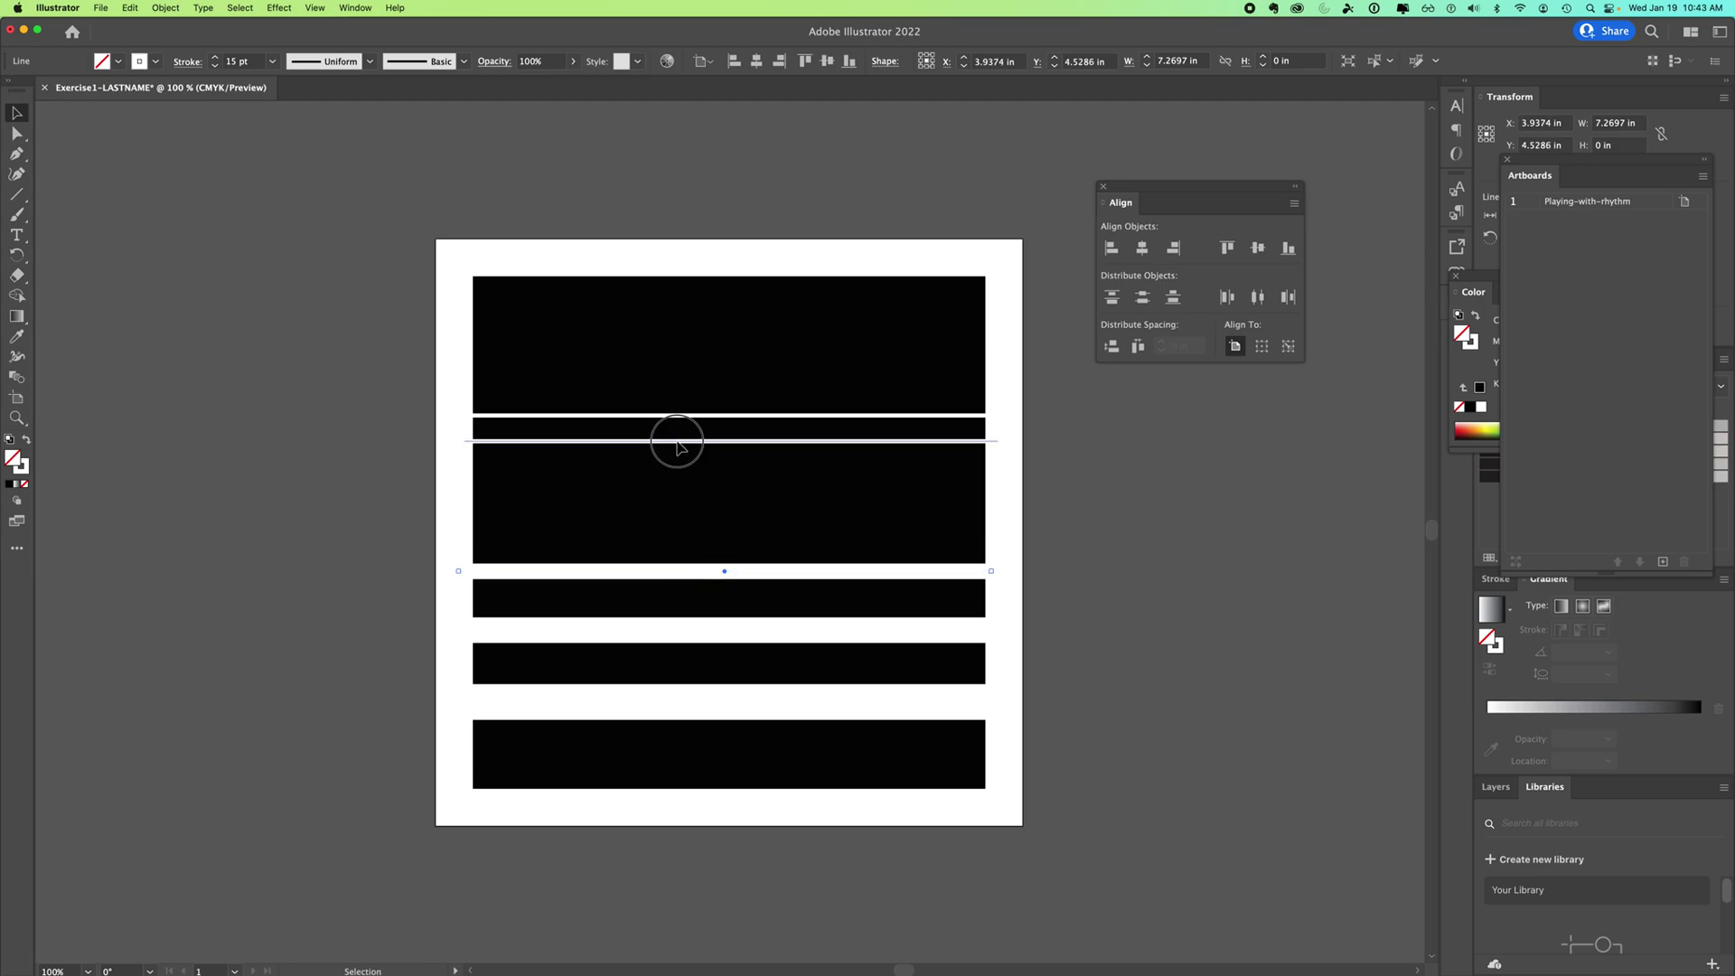
click(247, 61)
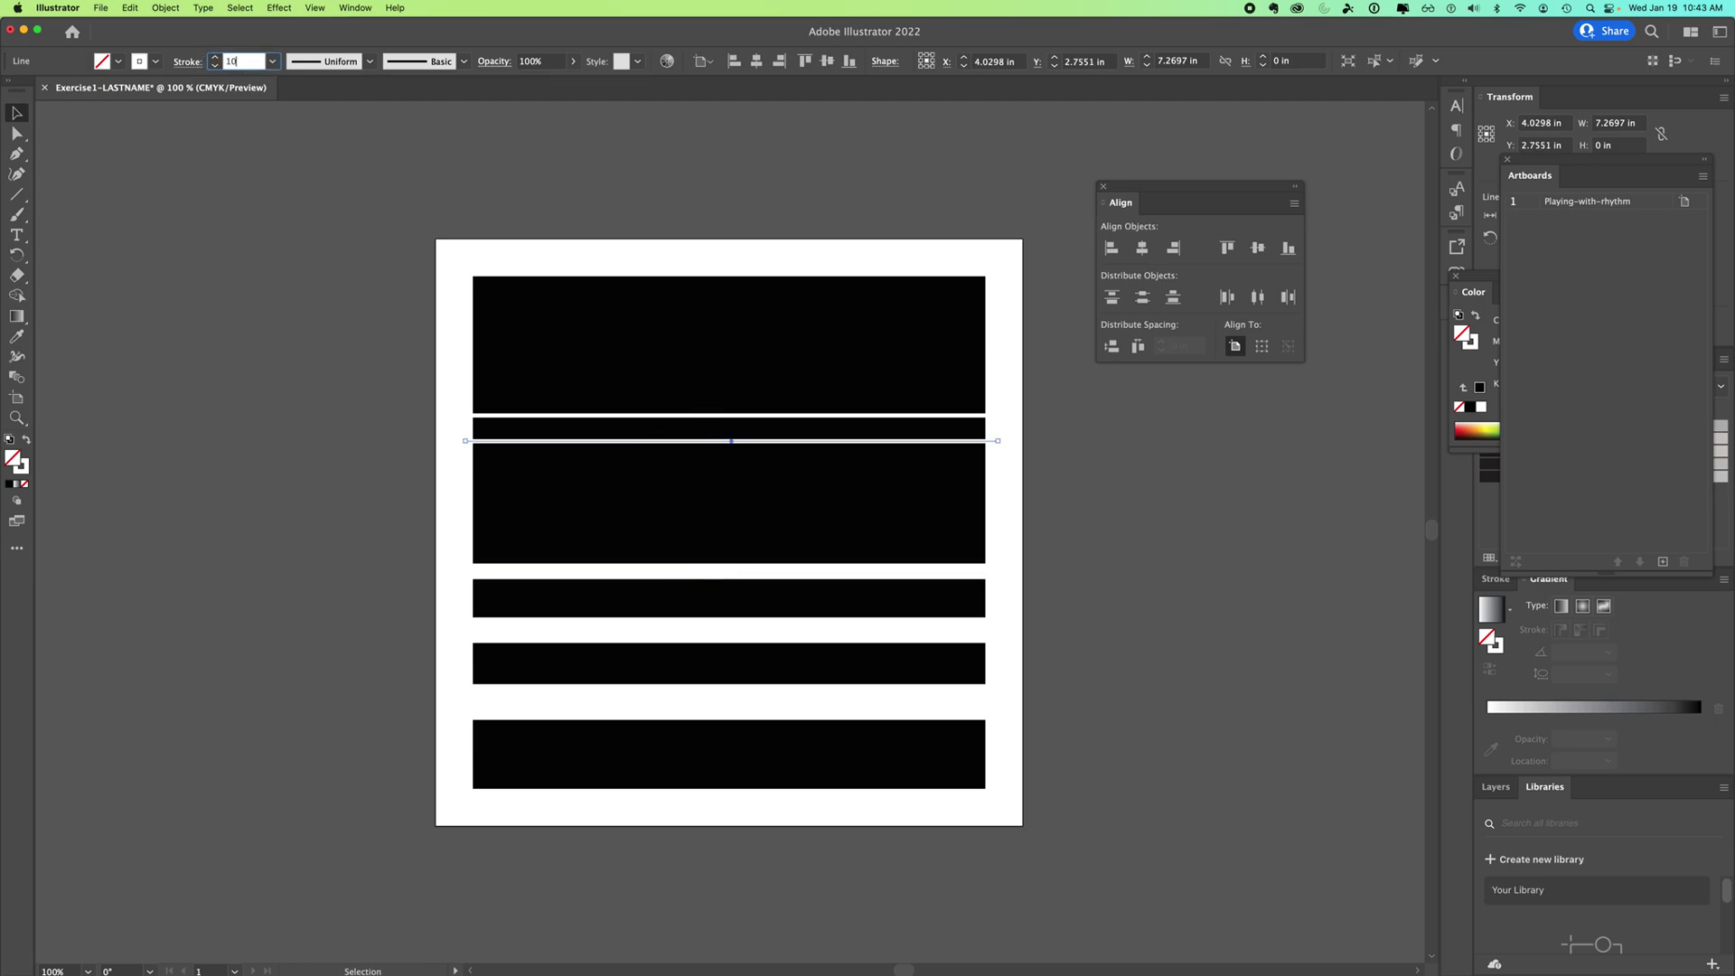
text(10)
key(Return)
drag(647, 440, 650, 515)
Shift another white line down to vary a gap, deselect, and move the Align panel aside
drag(680, 418, 671, 466)
click(1188, 532)
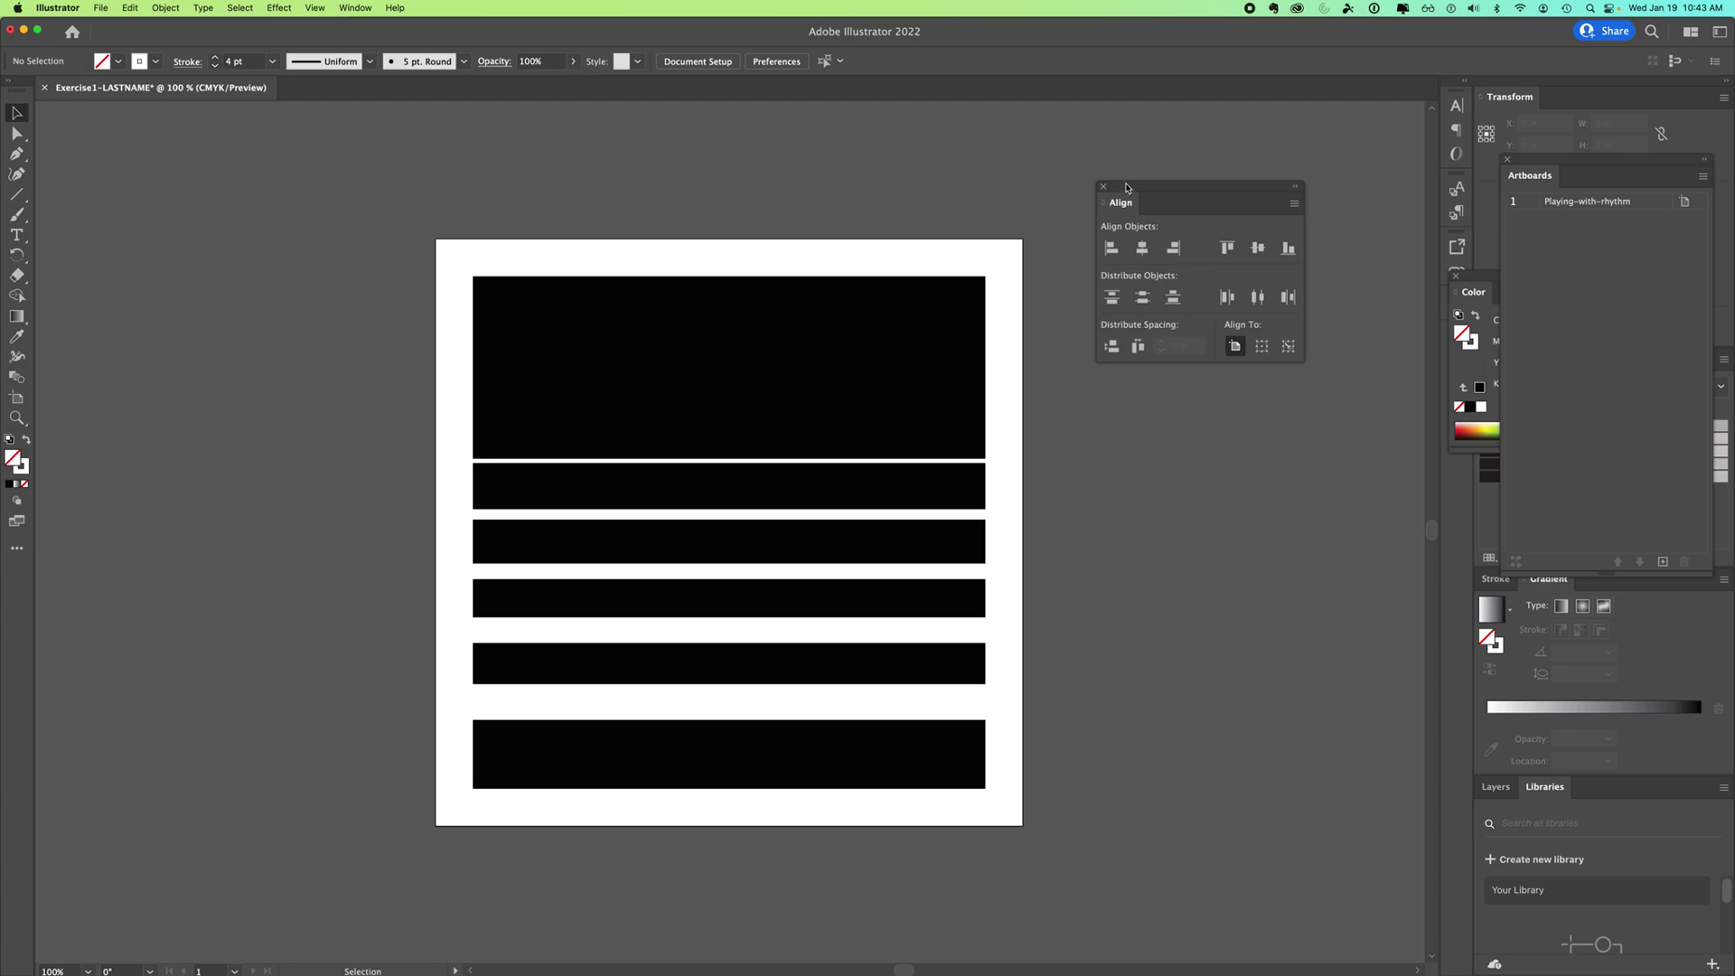
drag(1126, 187, 1264, 662)
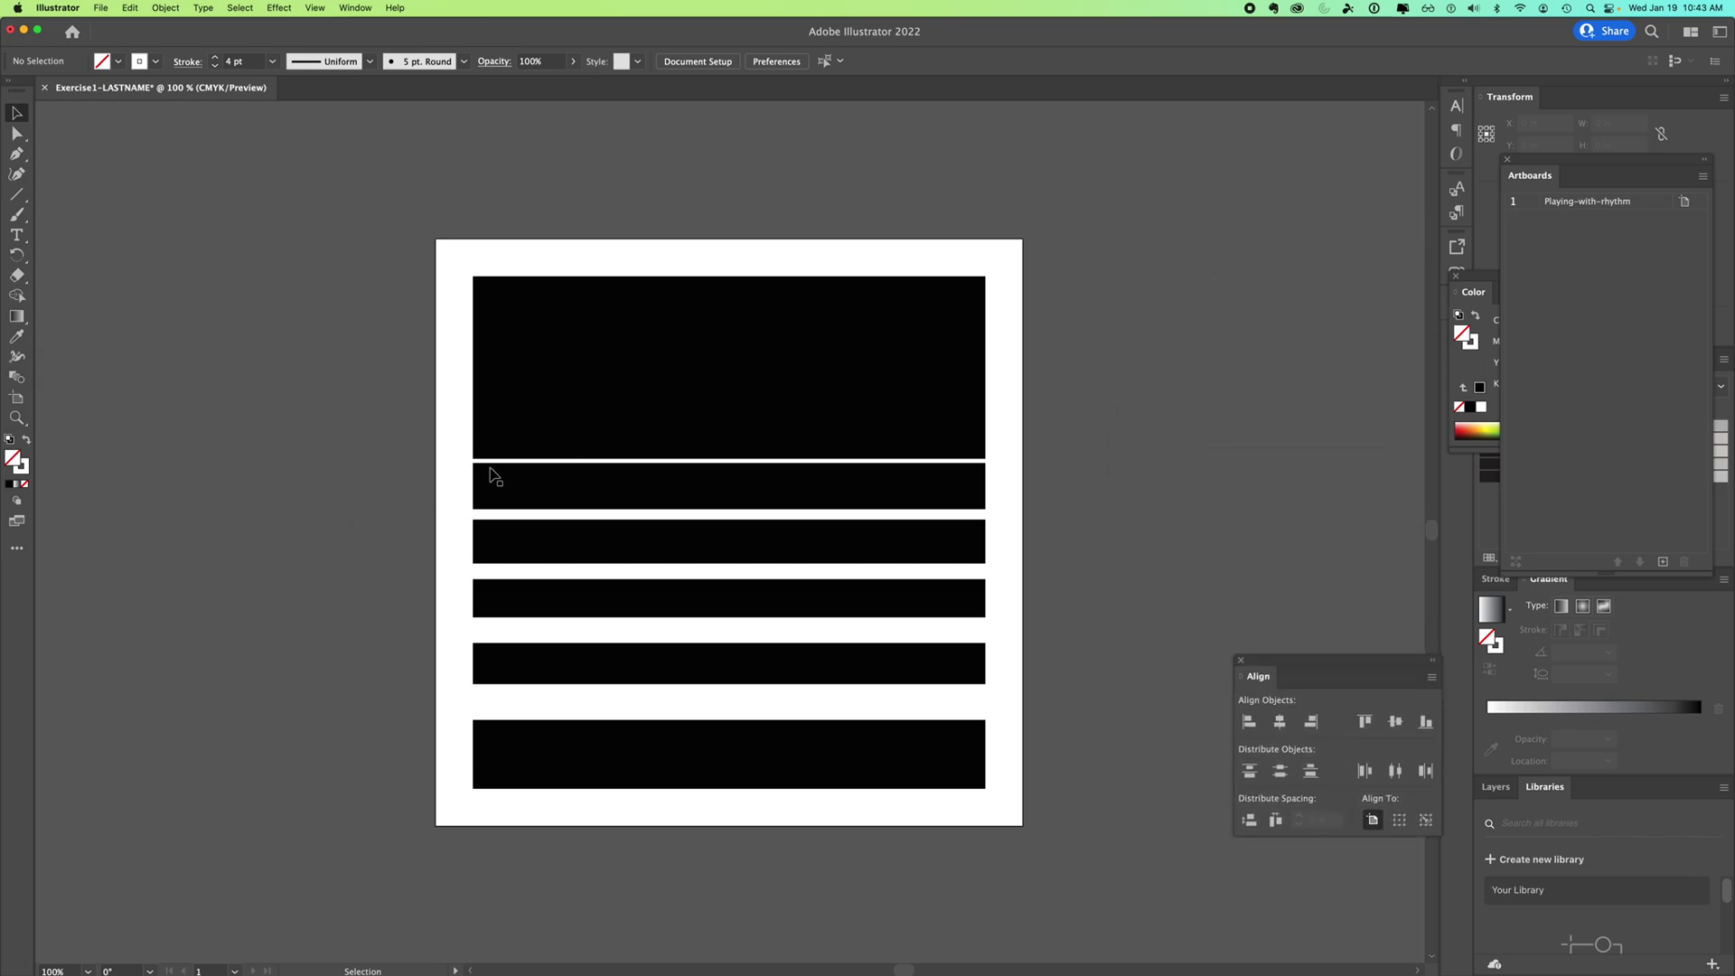
With the Artboard tool, Option-drag the Third artboard to the right to create 'Third copy'
click(16, 398)
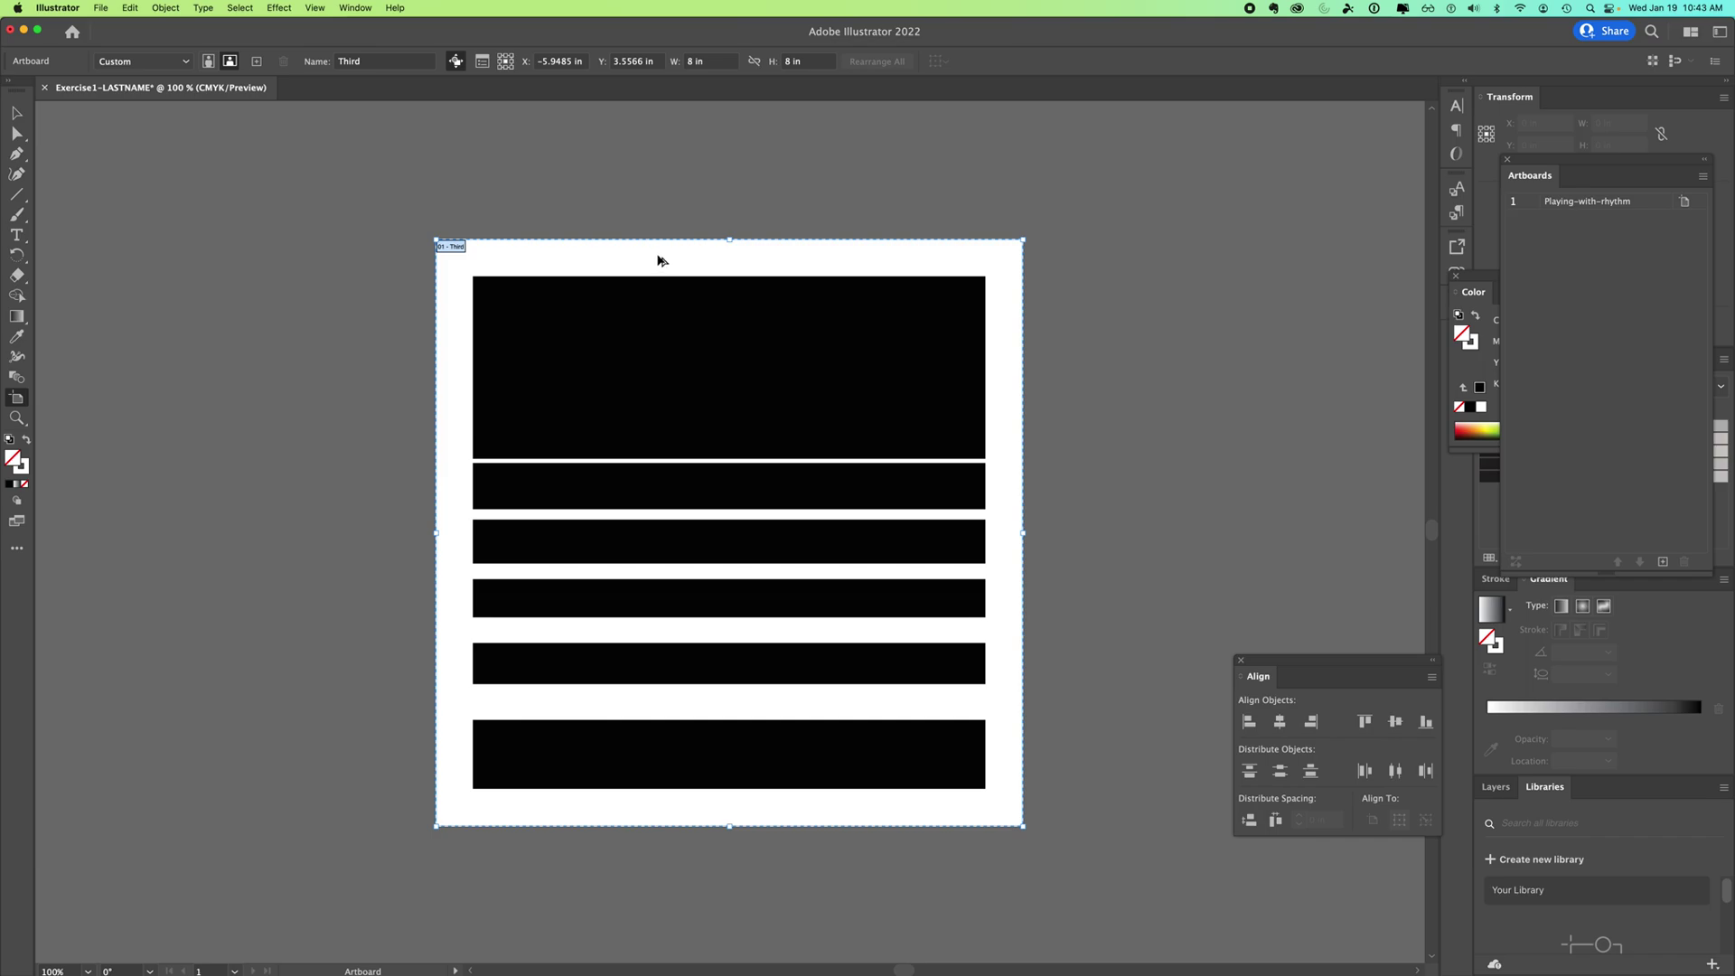
drag(663, 261, 1287, 262)
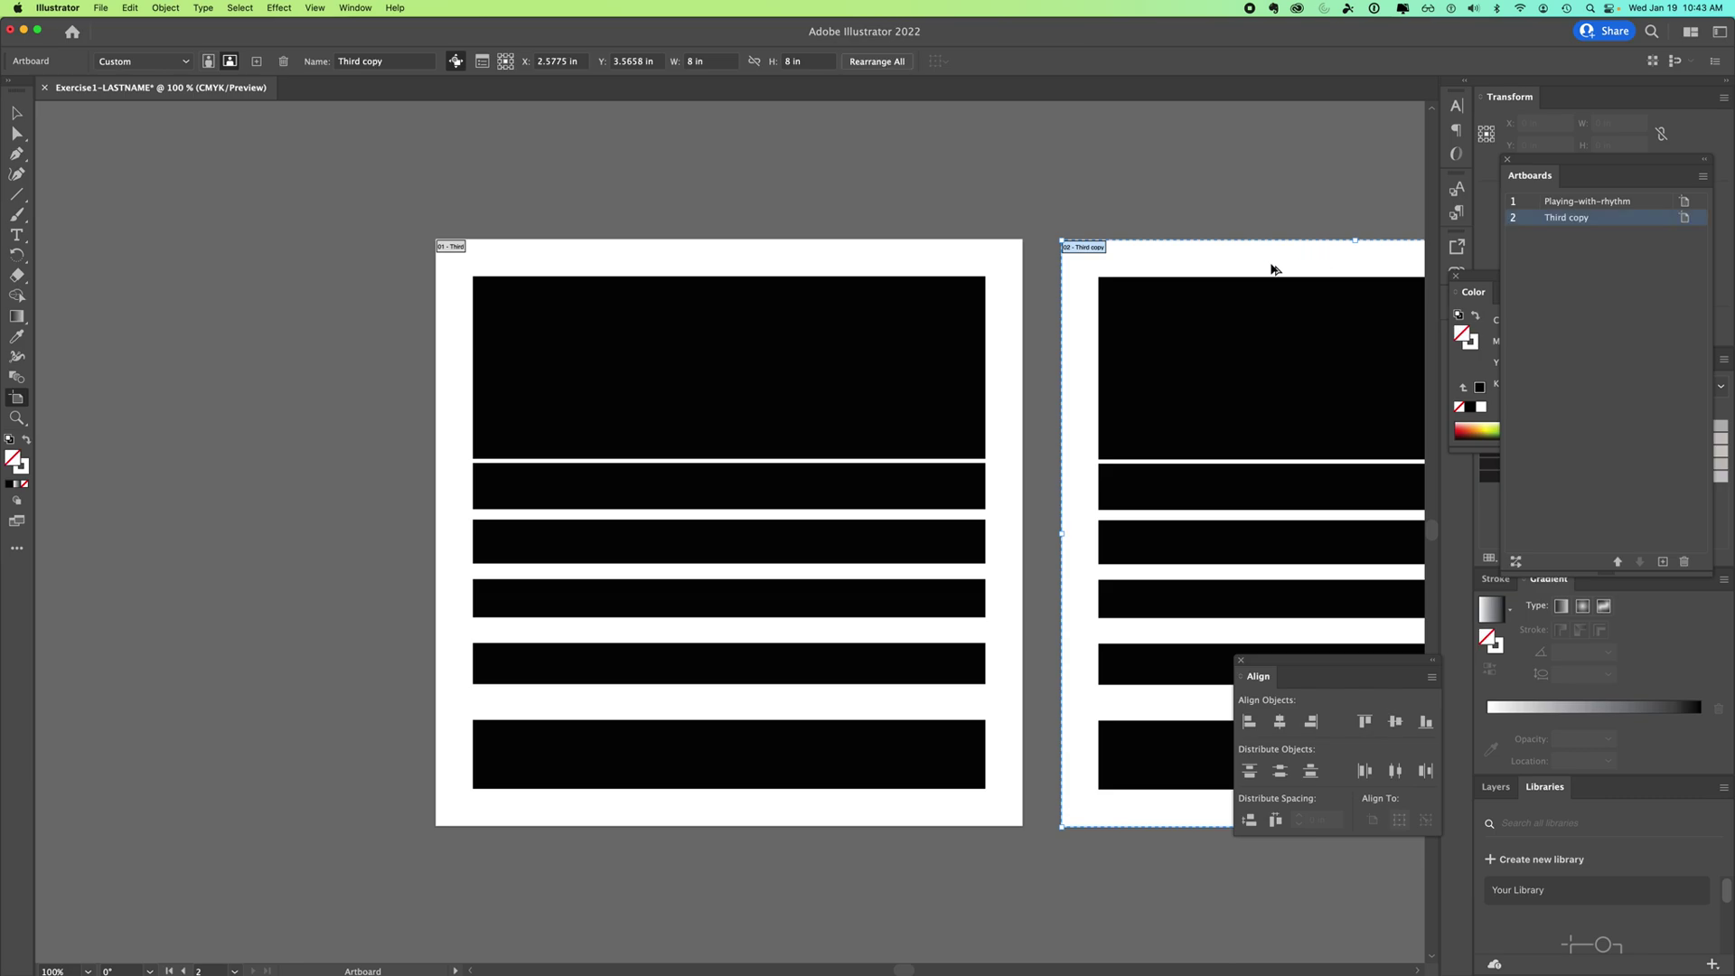
Return to the Selection tool, pan so both artboards show, and select the copy's top white line
click(16, 115)
drag(1103, 194, 927, 180)
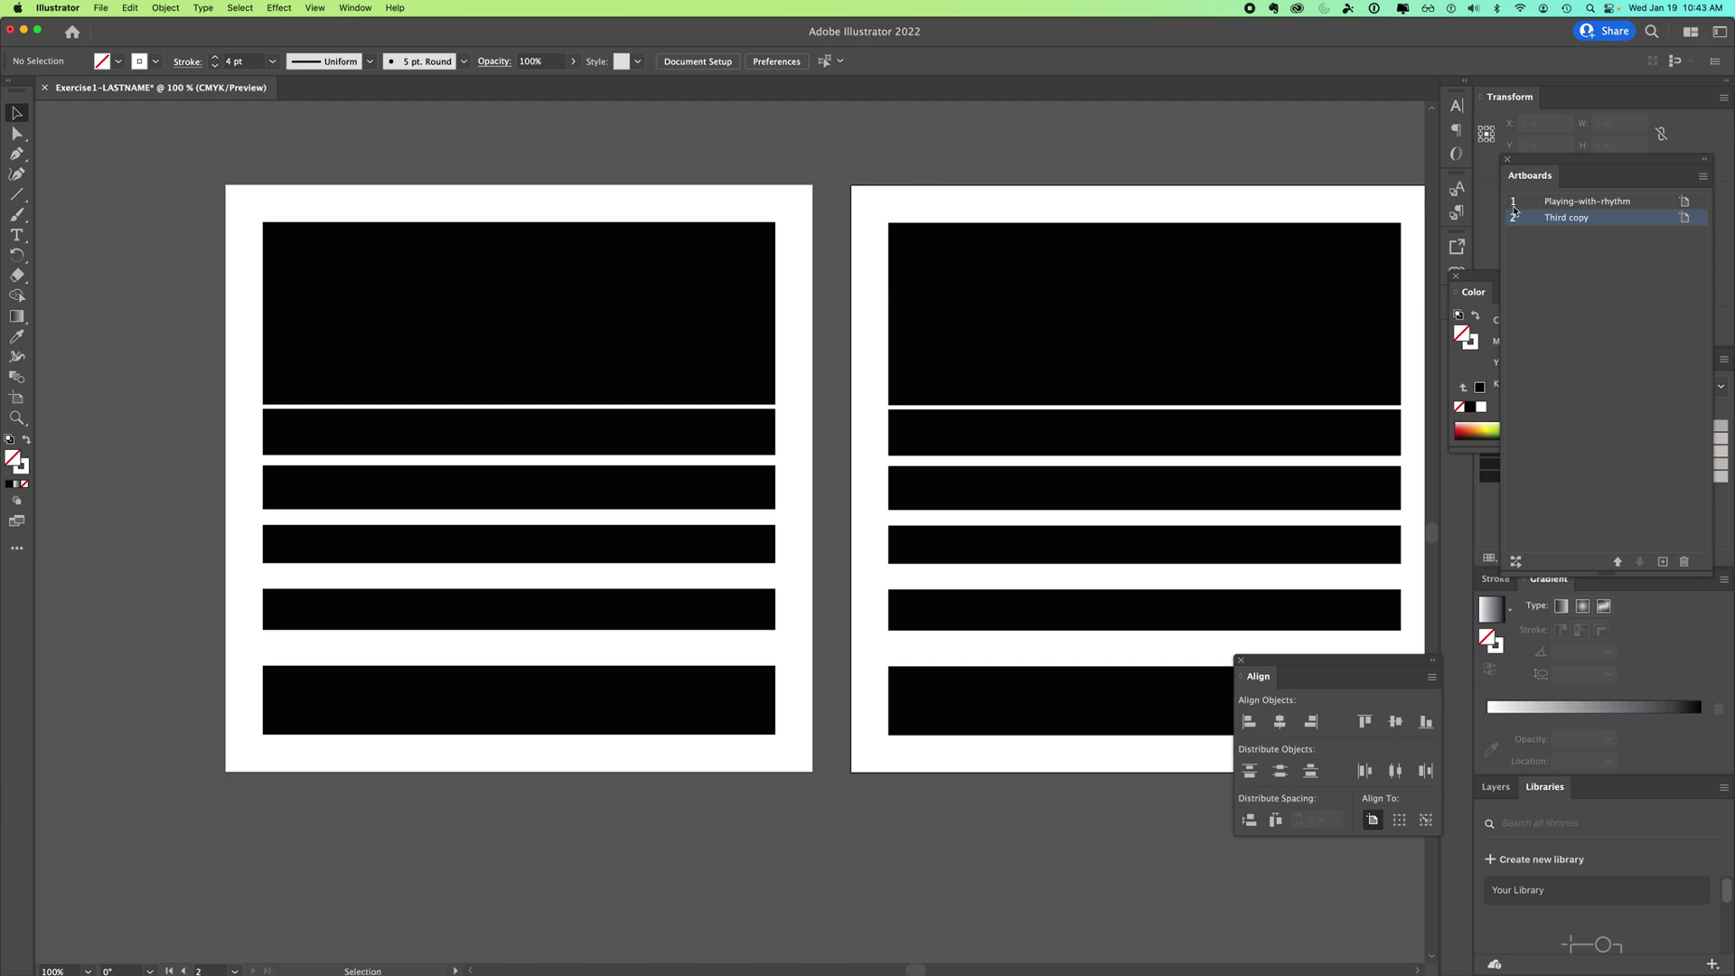
drag(845, 111, 692, 128)
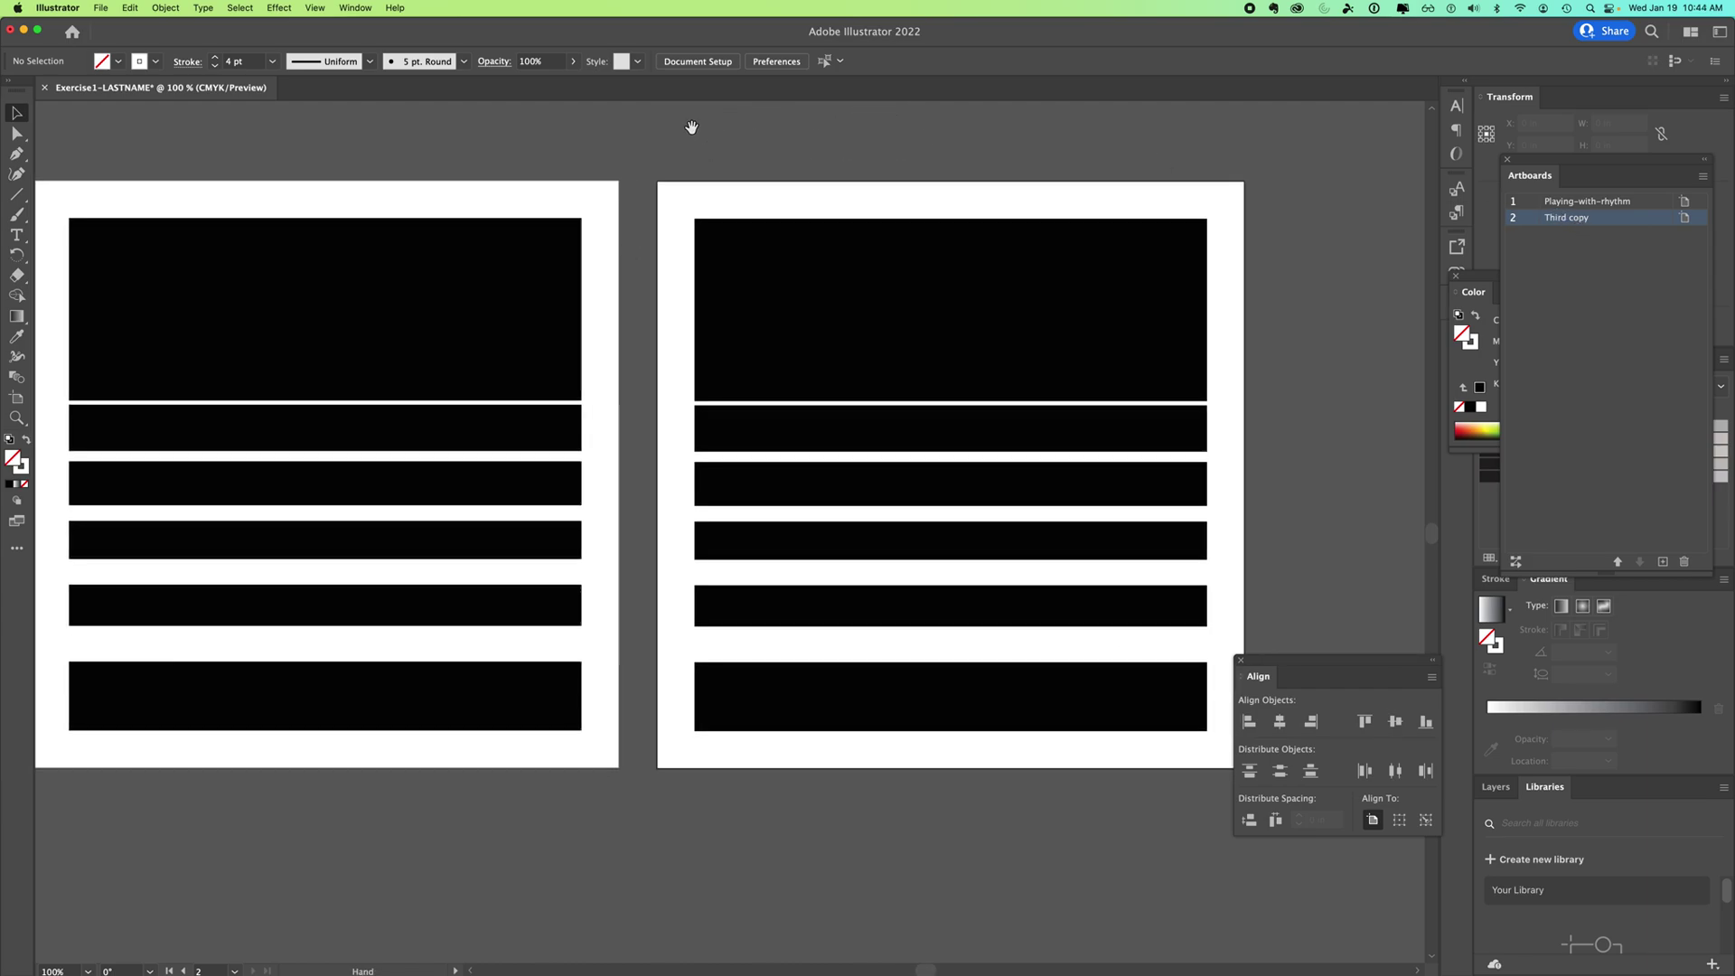
click(736, 403)
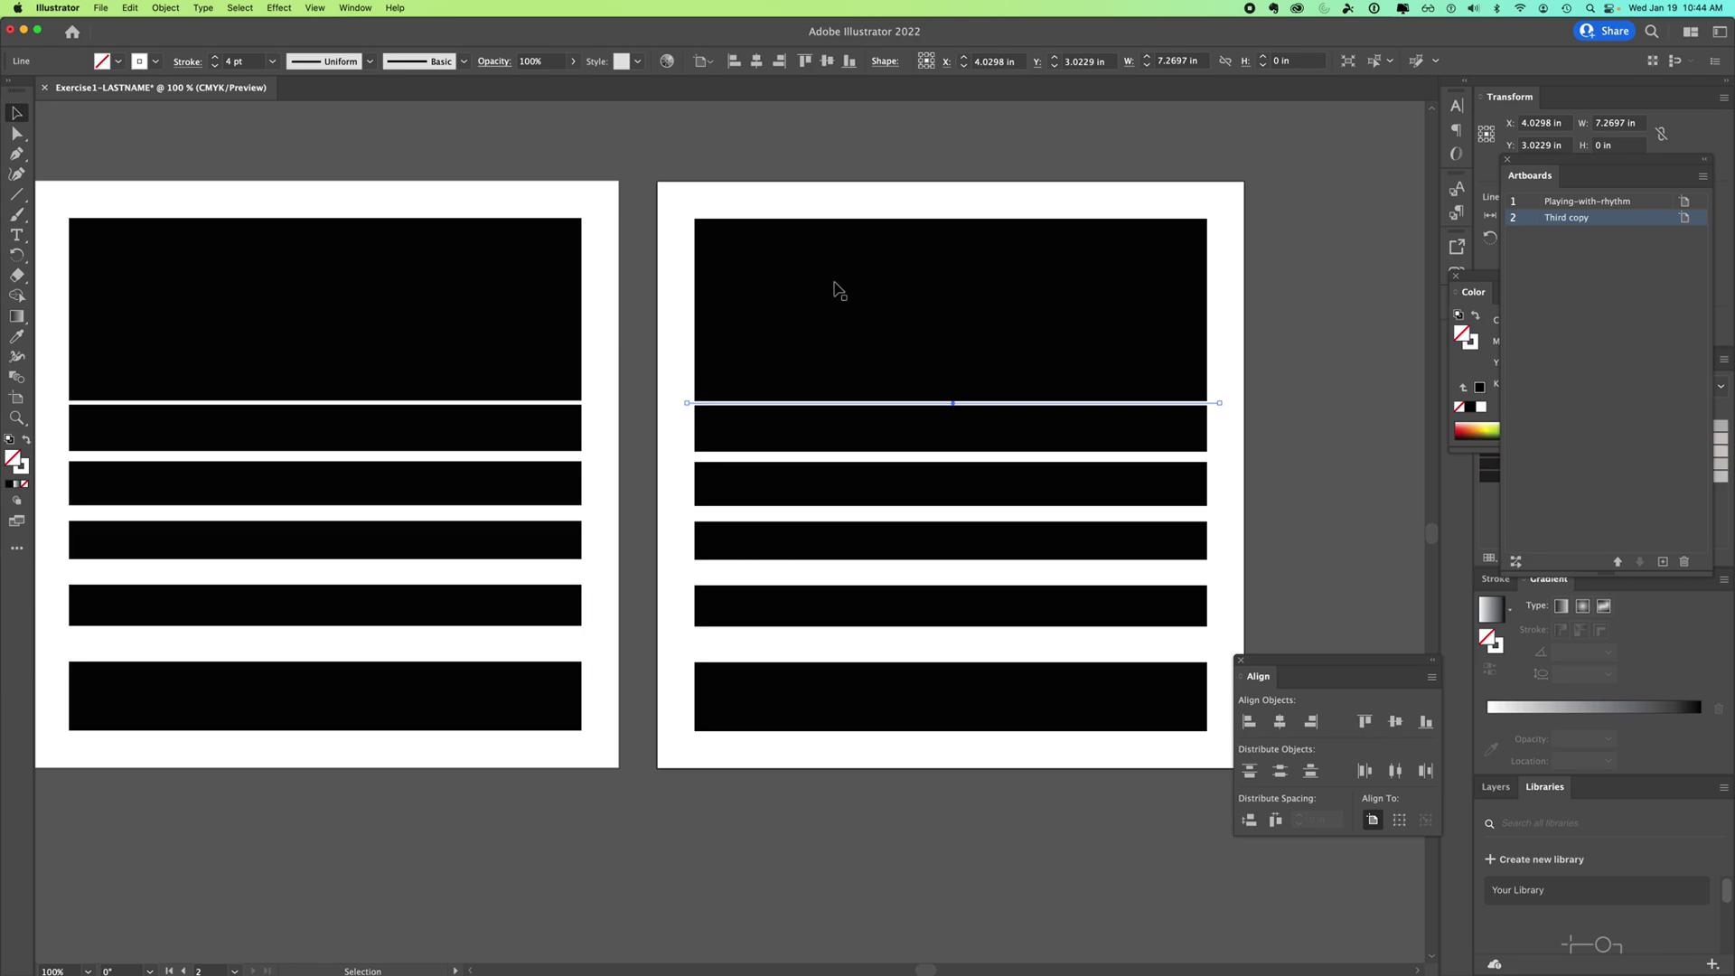
Shift-select only the copy's white lines, excluding the black rectangles, and rotate them 90° to vertical
shift+click(756, 440)
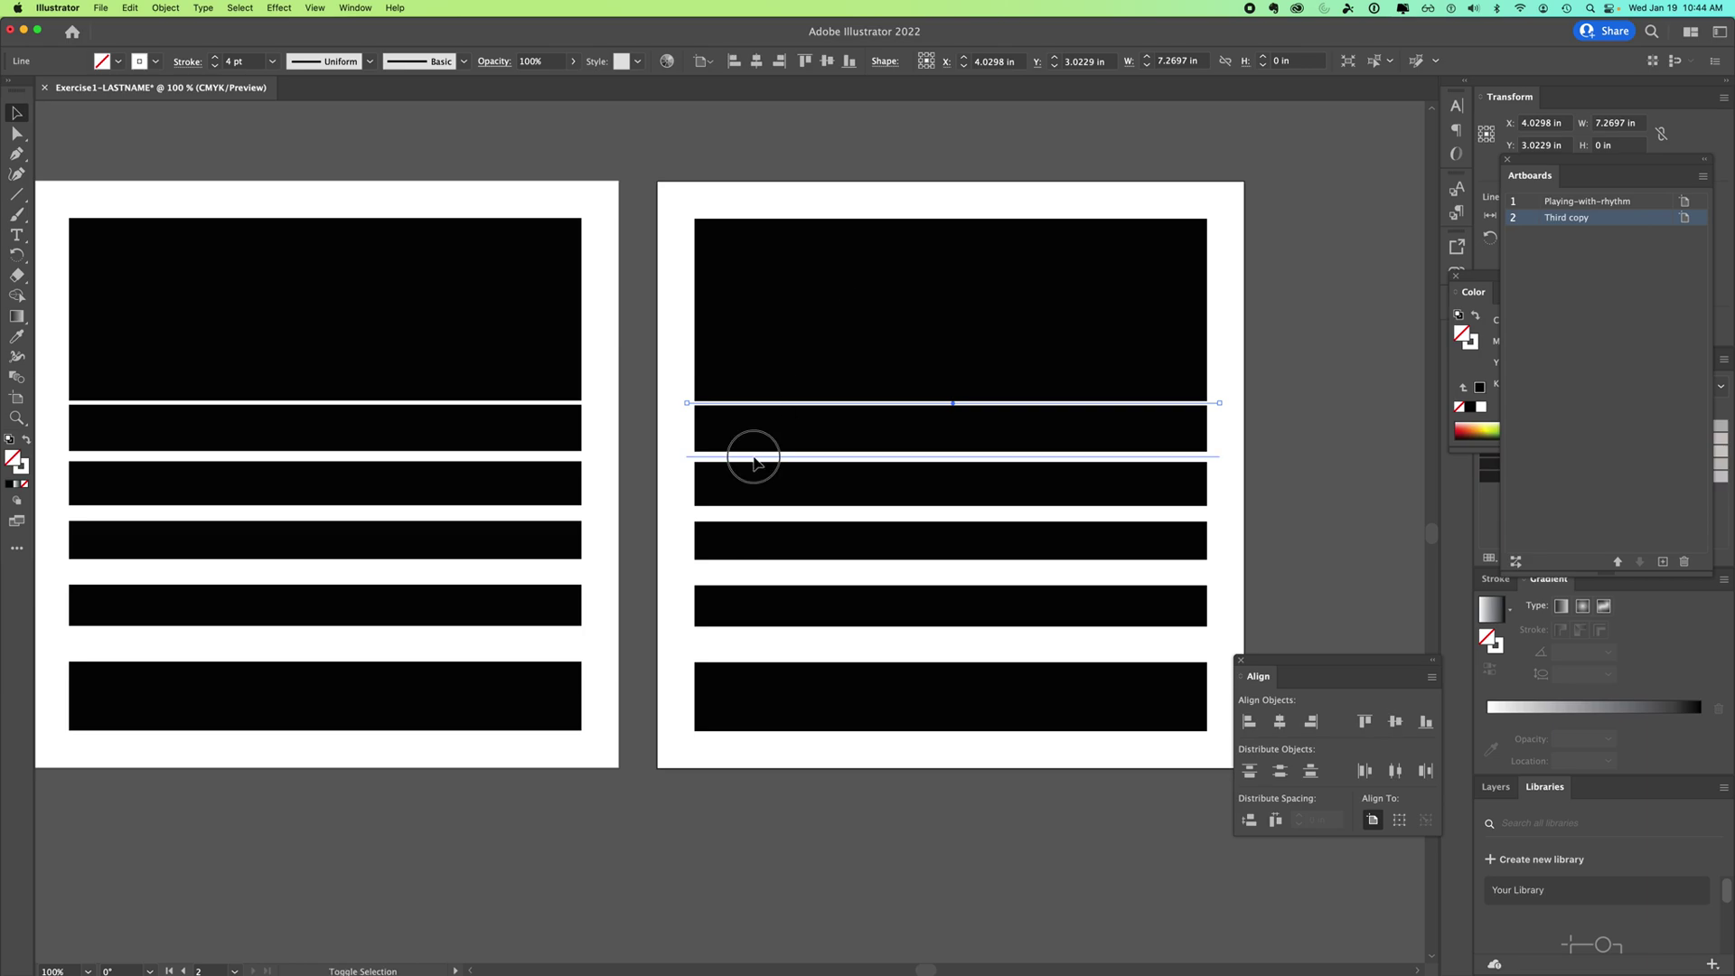
shift+click(737, 512)
shift+click(744, 570)
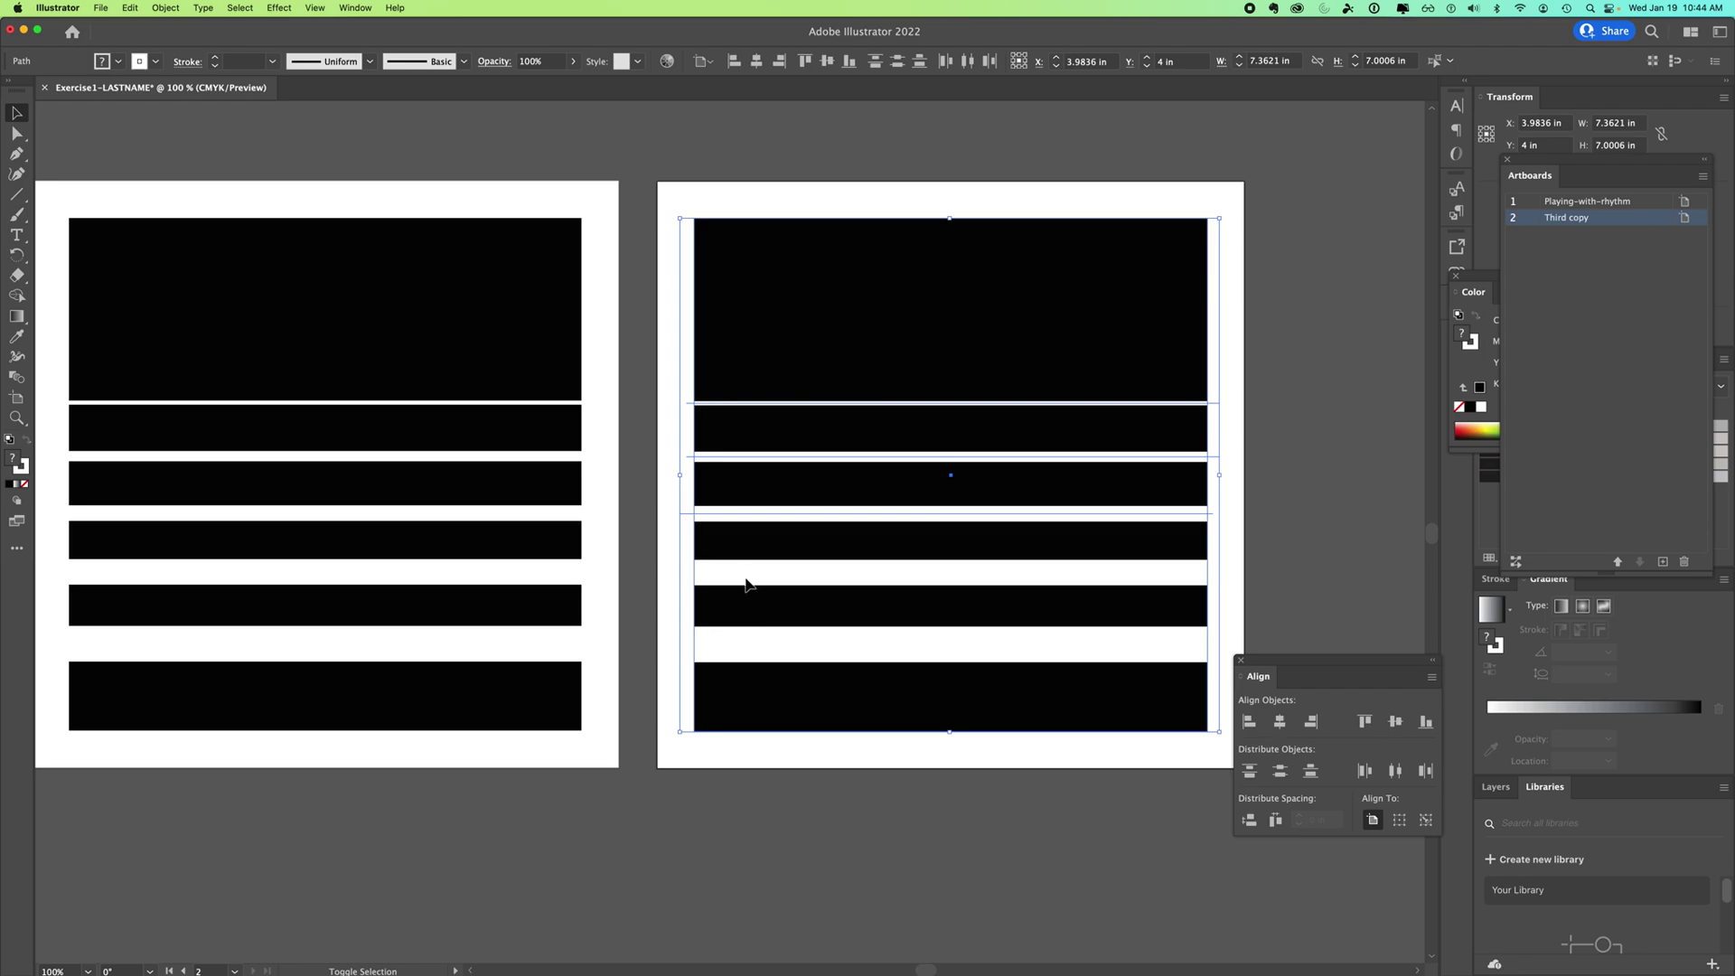
shift+click(749, 575)
shift+click(750, 651)
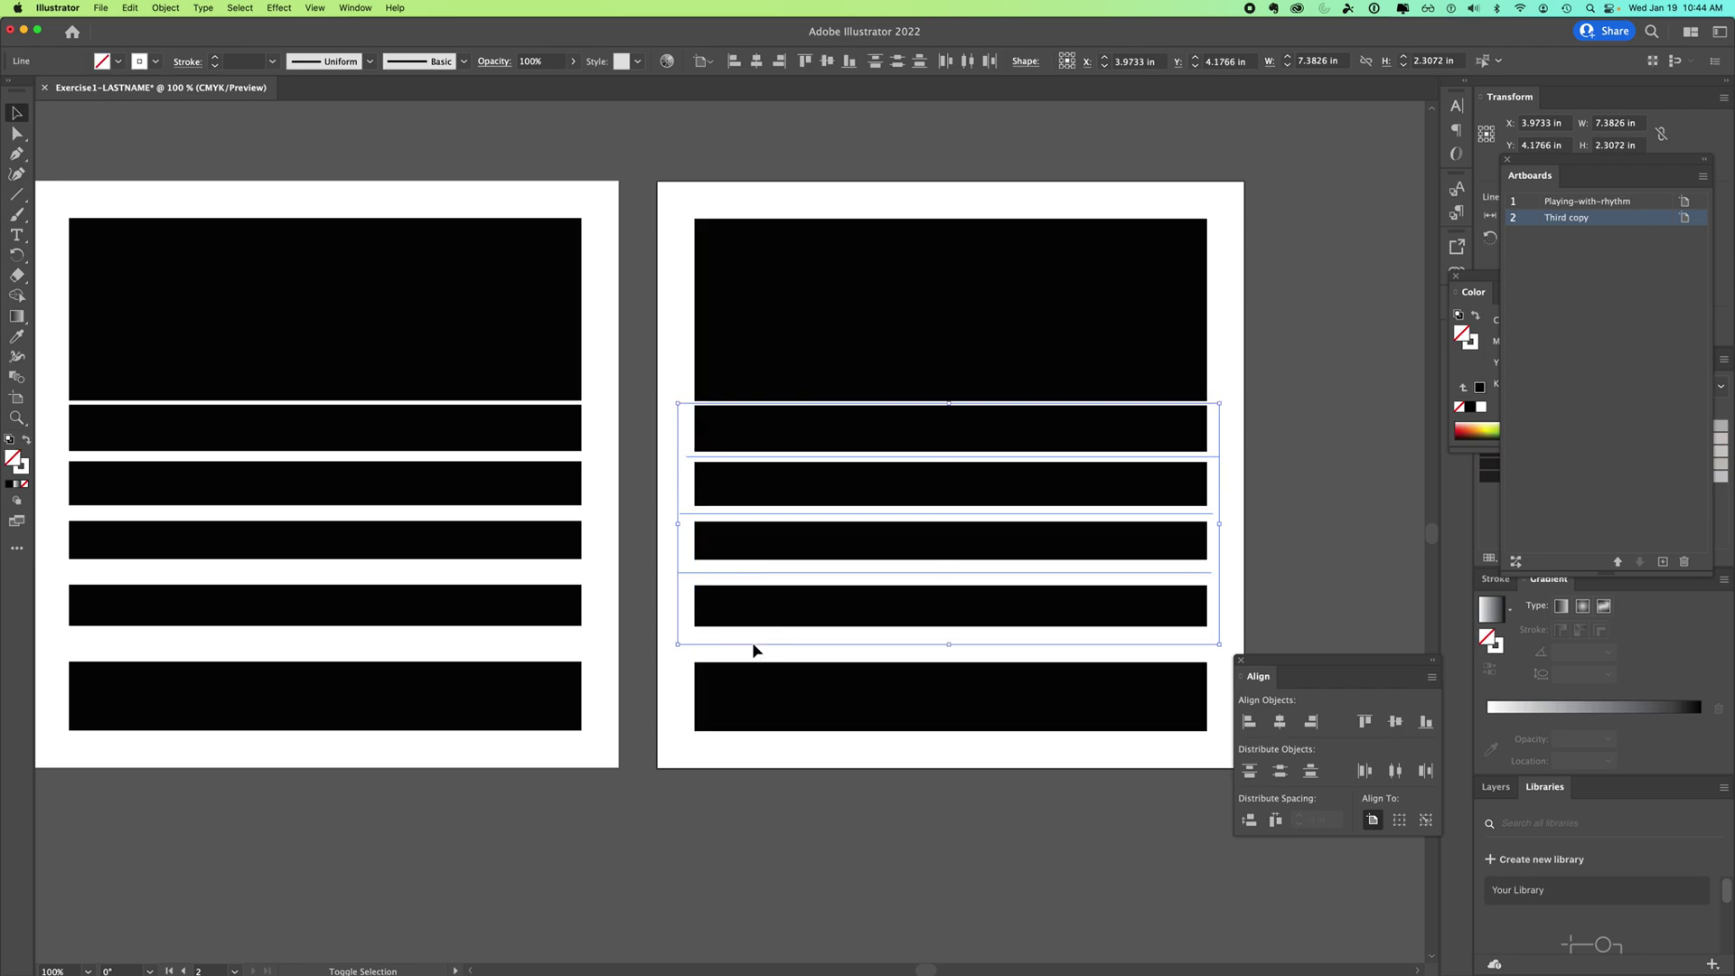
shift+click(714, 238)
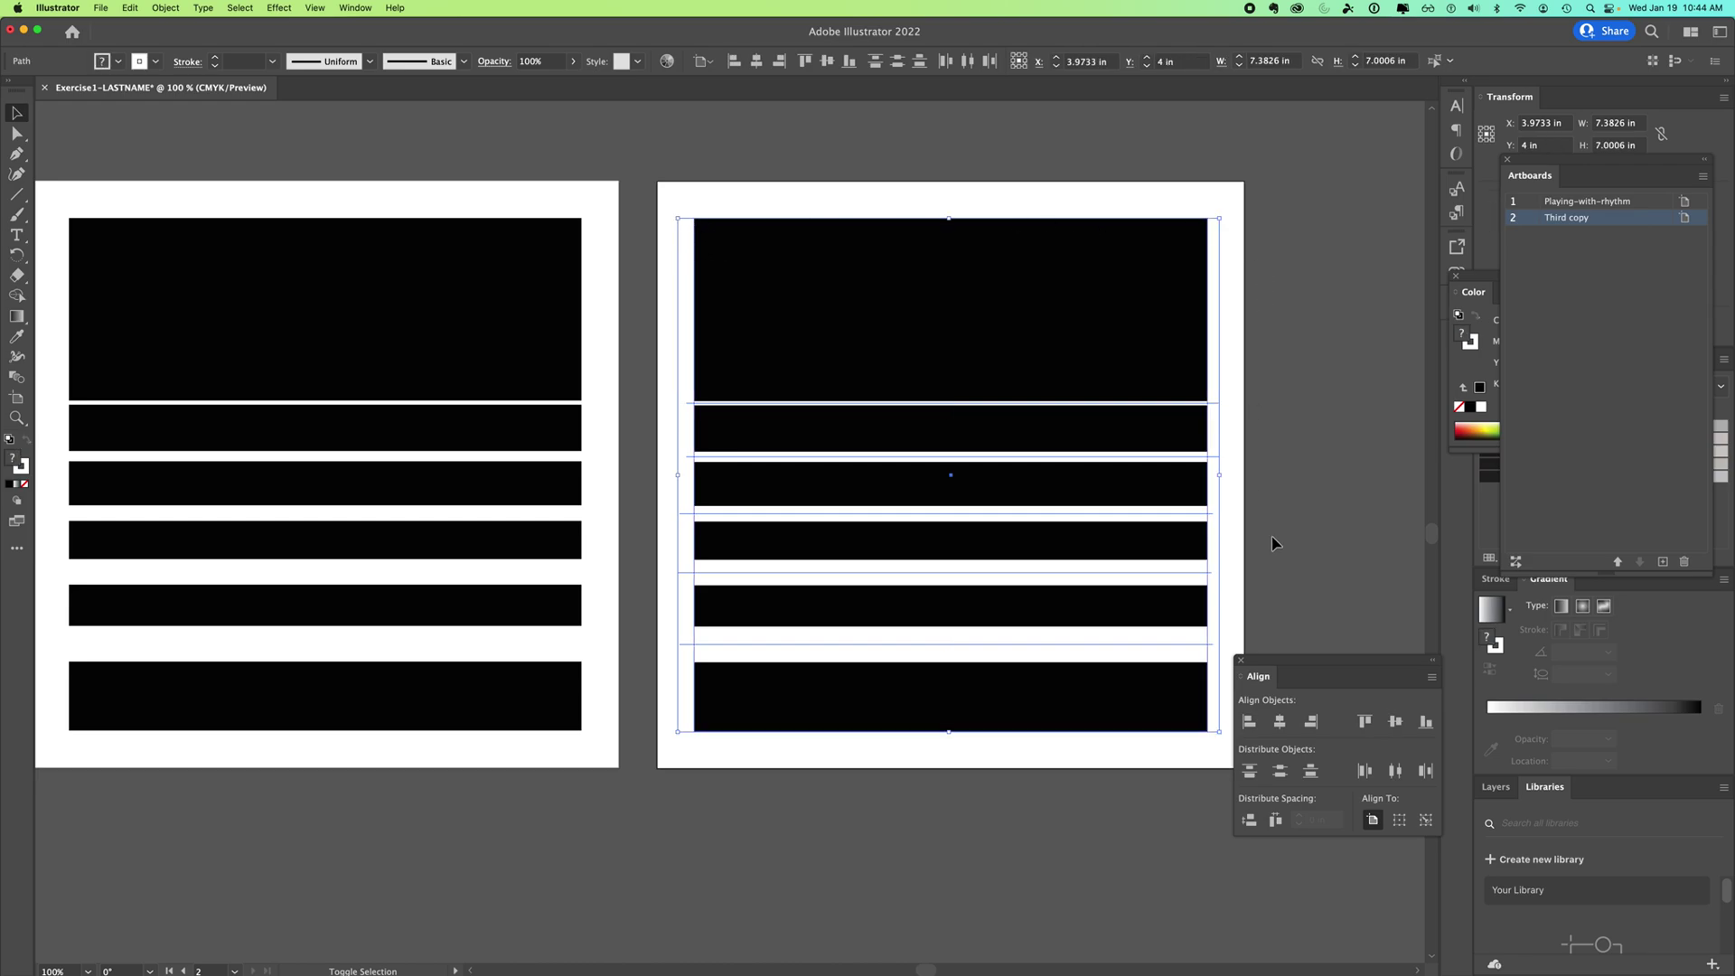
shift+click(739, 264)
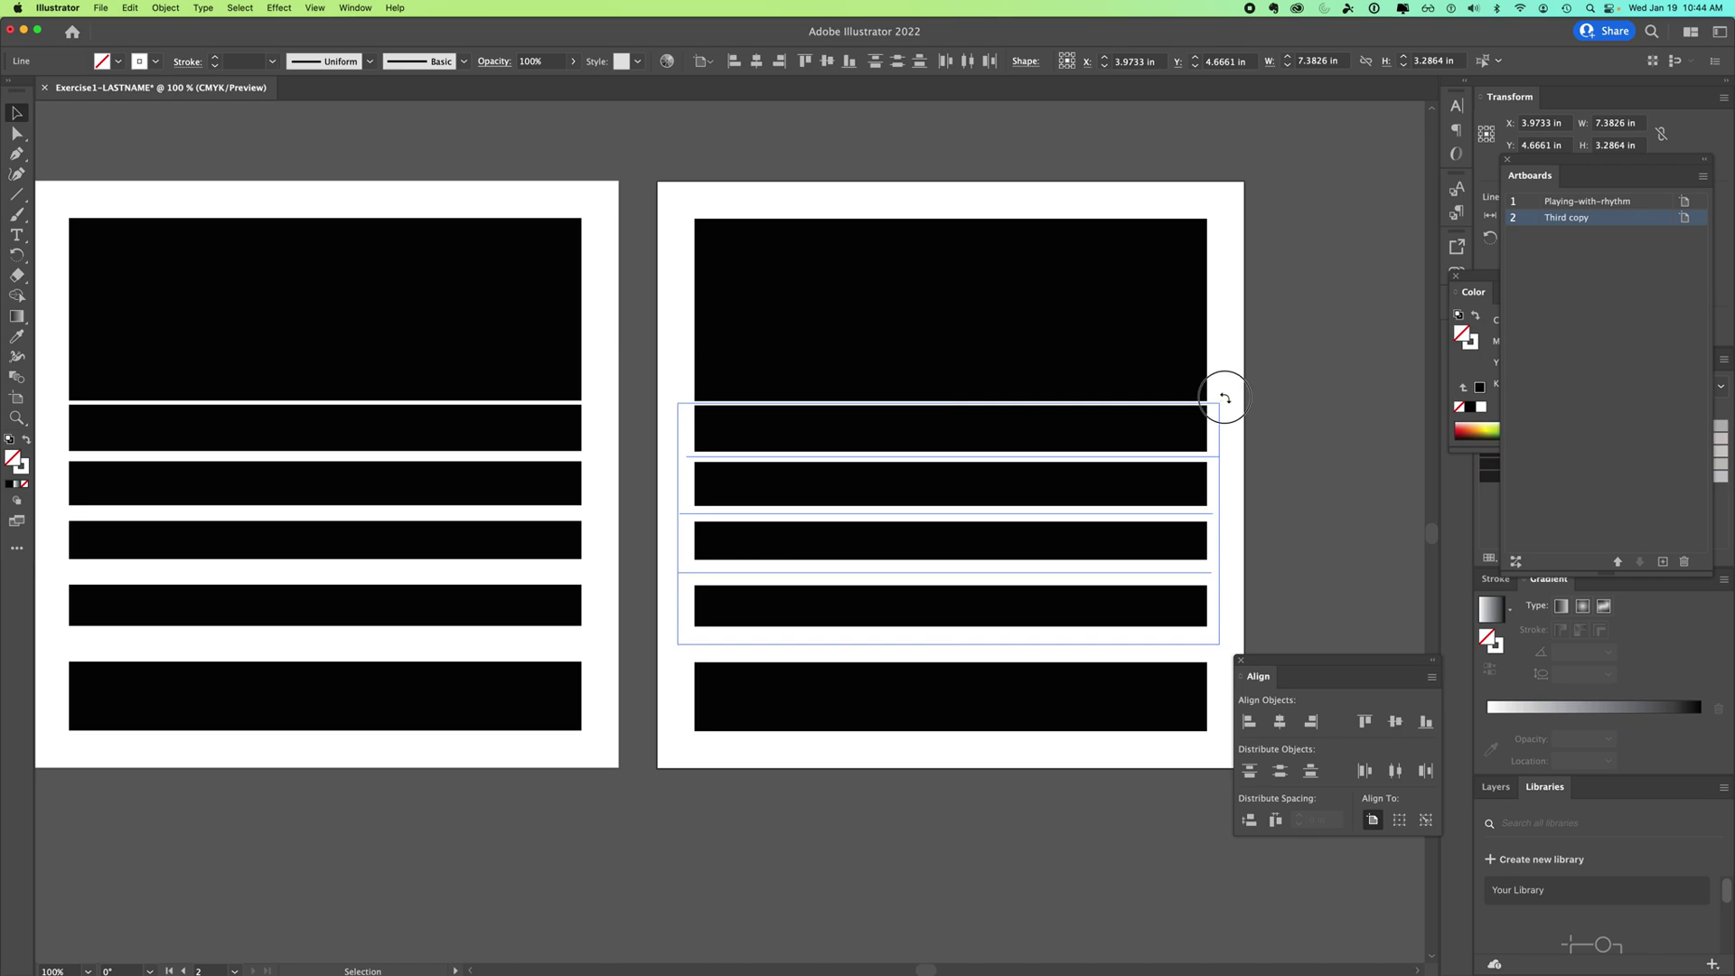
drag(1224, 388, 1053, 698)
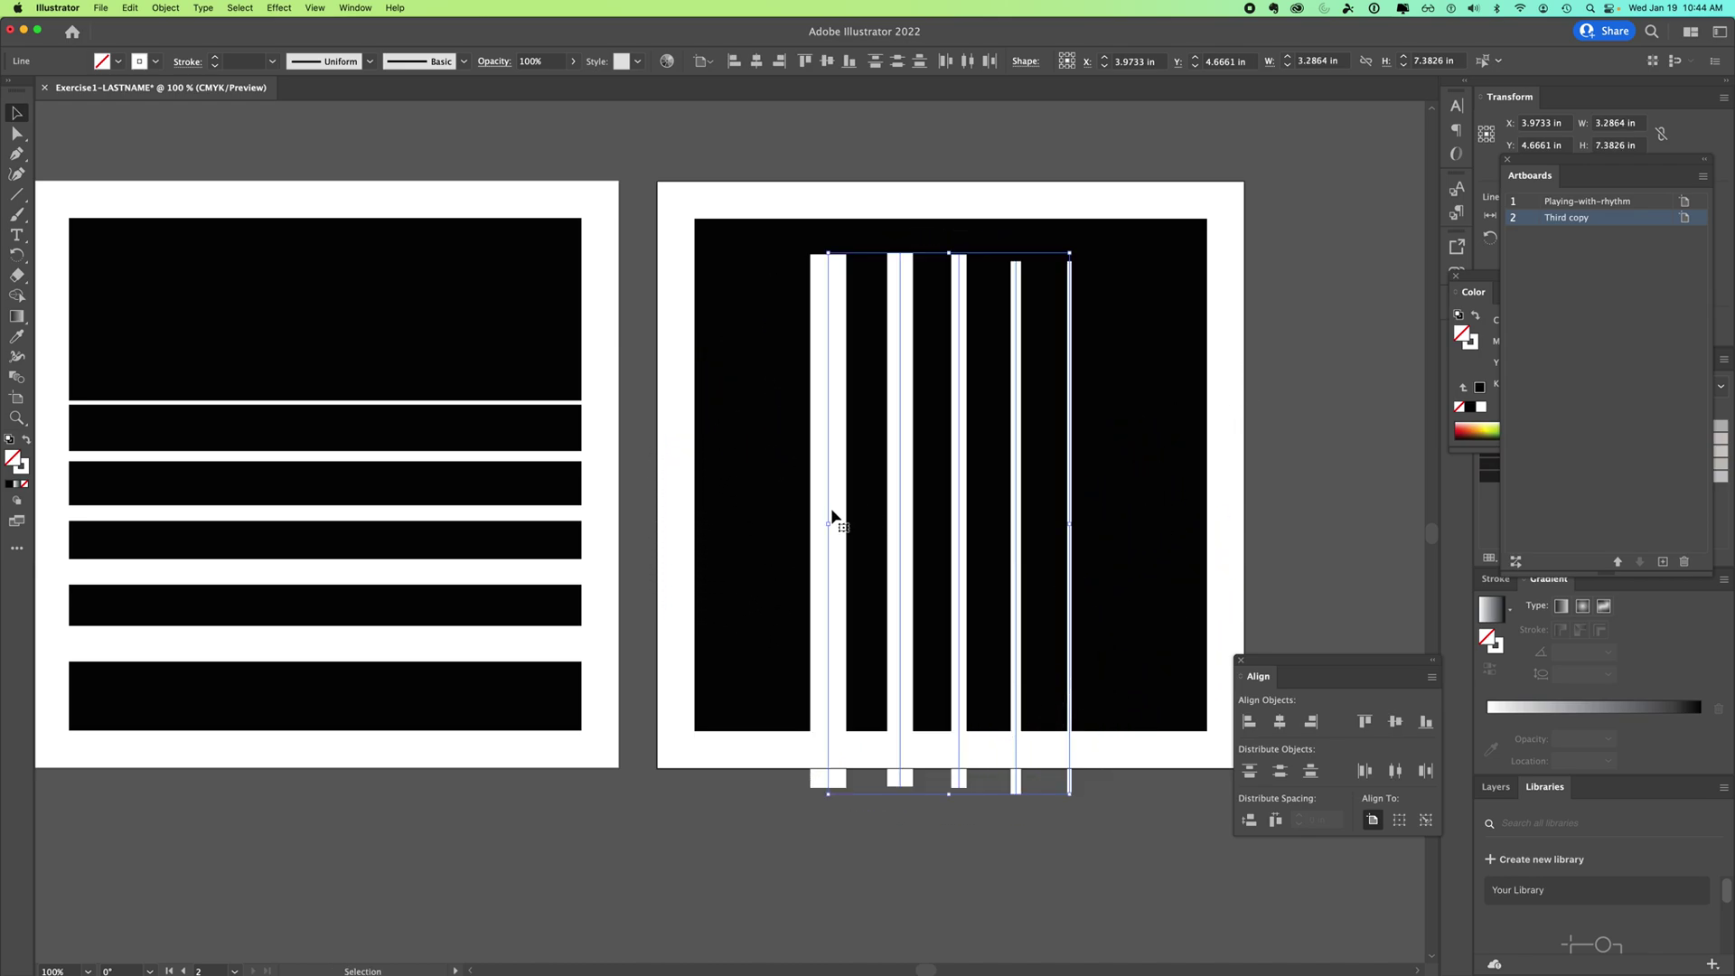
Reposition and fine-tune the rotated white line group on Third copy, then deselect
drag(824, 502, 768, 478)
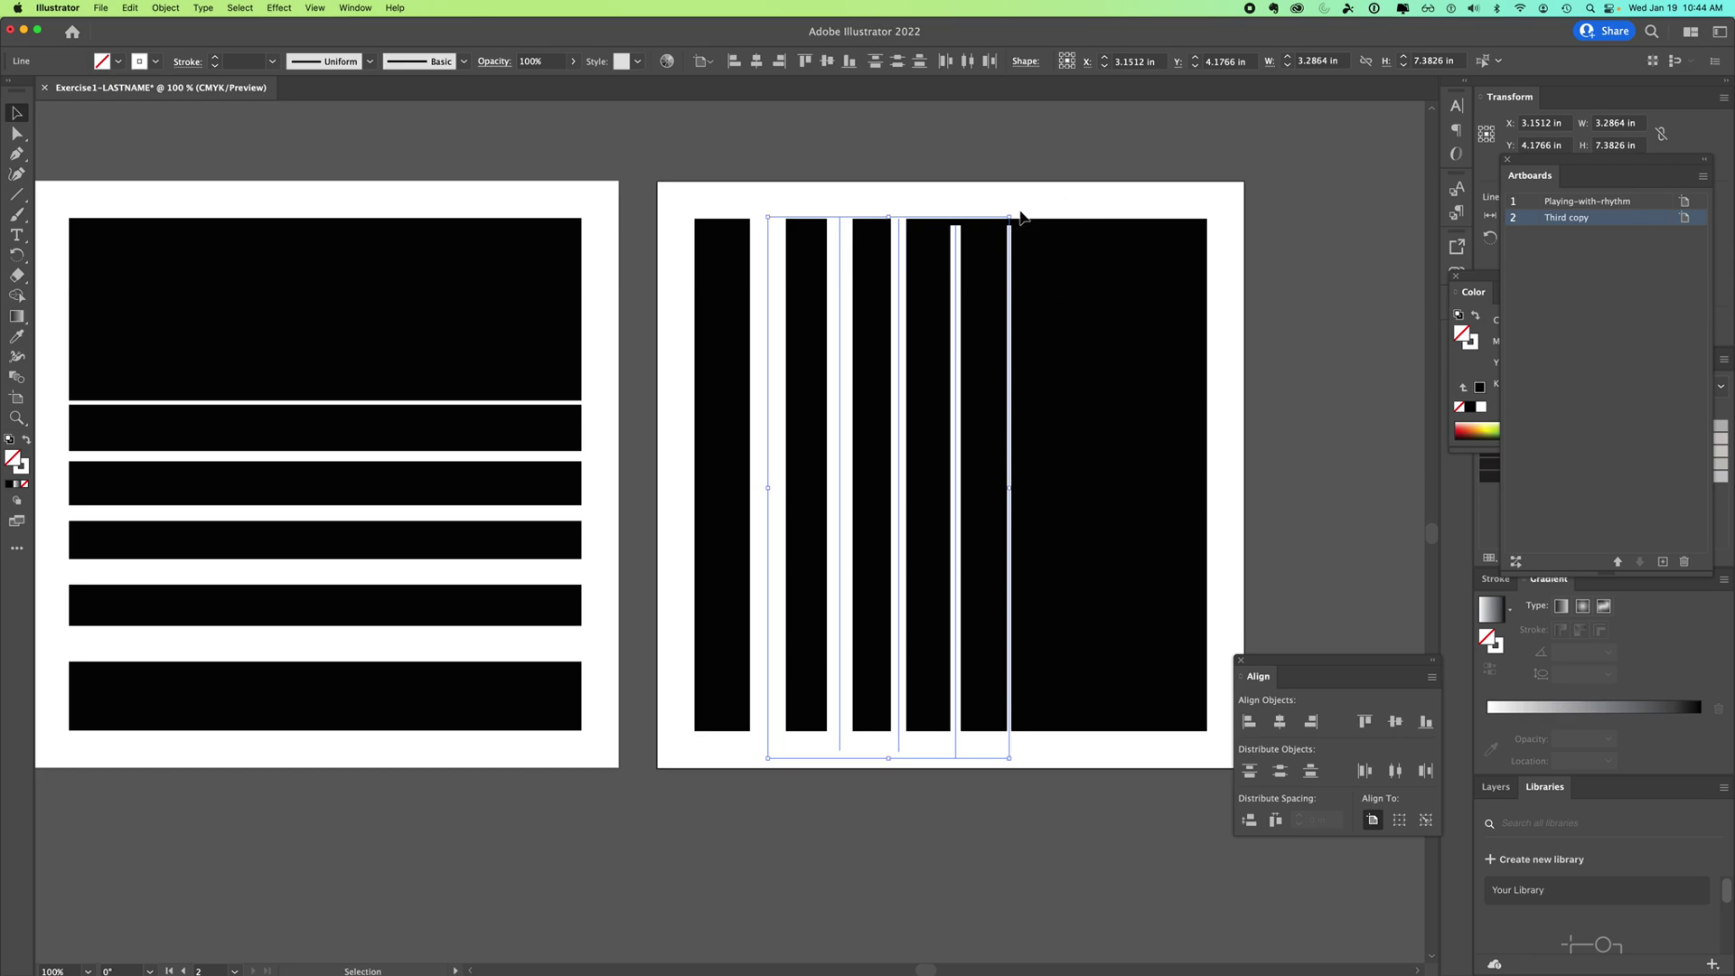
drag(1017, 214, 987, 274)
click(838, 474)
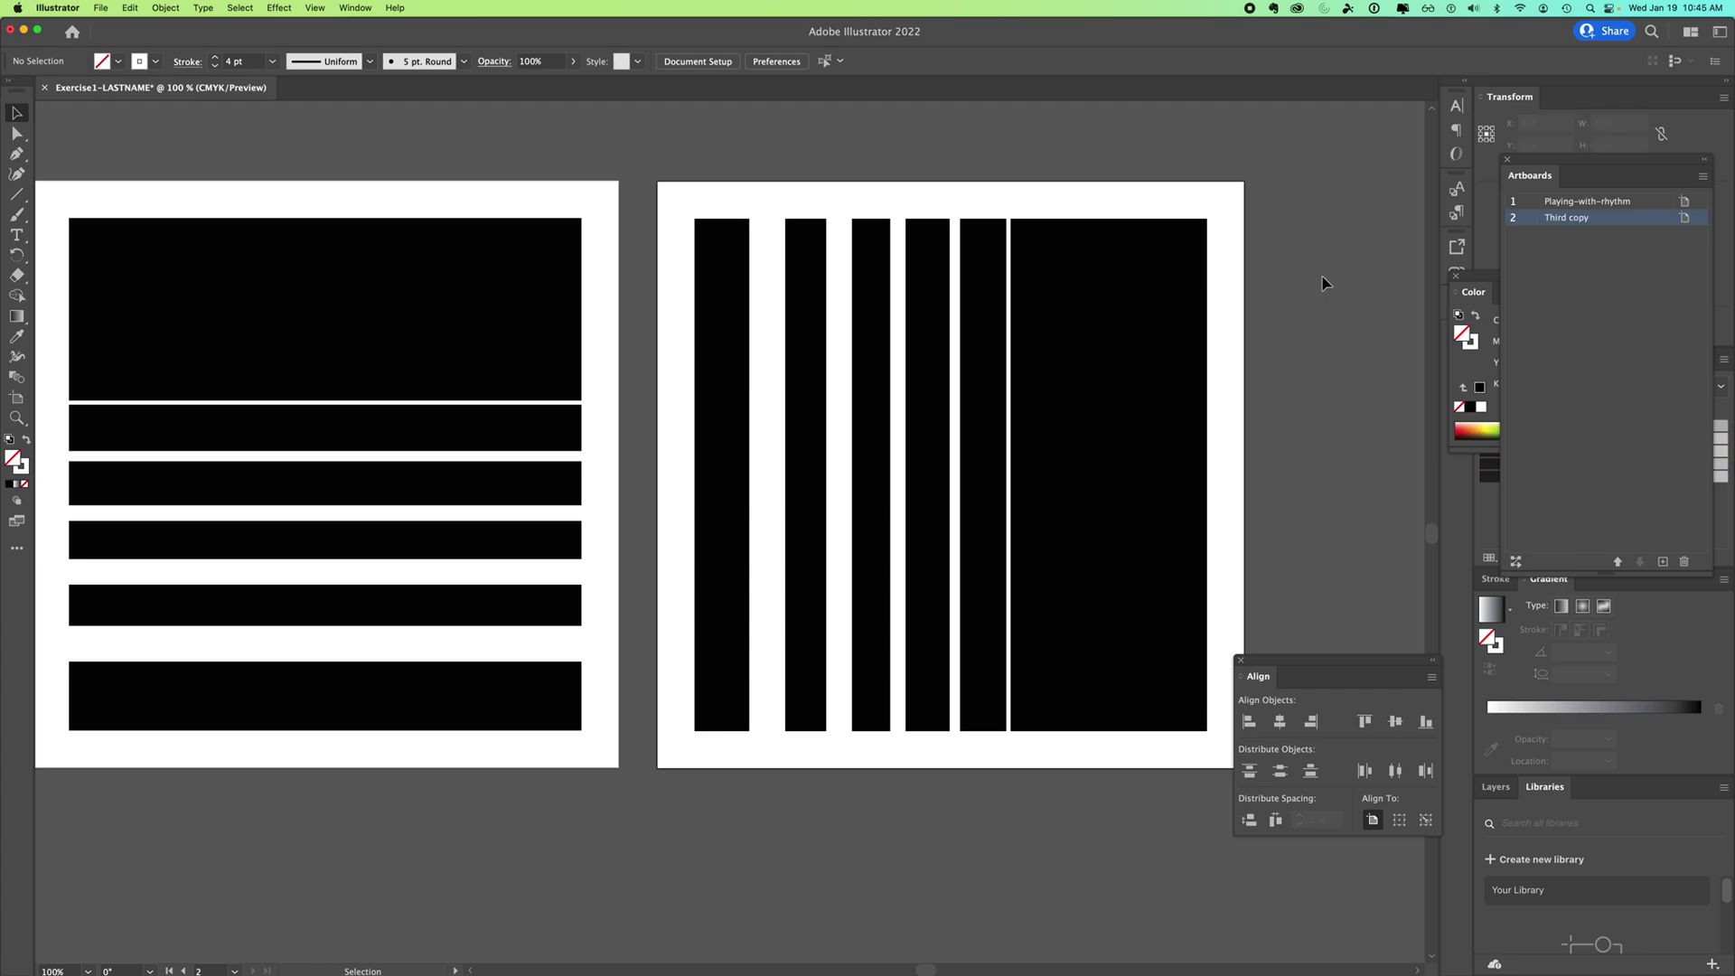
Zoom out to 66.67% and select the vertical white lines, ending on the 10 pt one
key(super+minus)
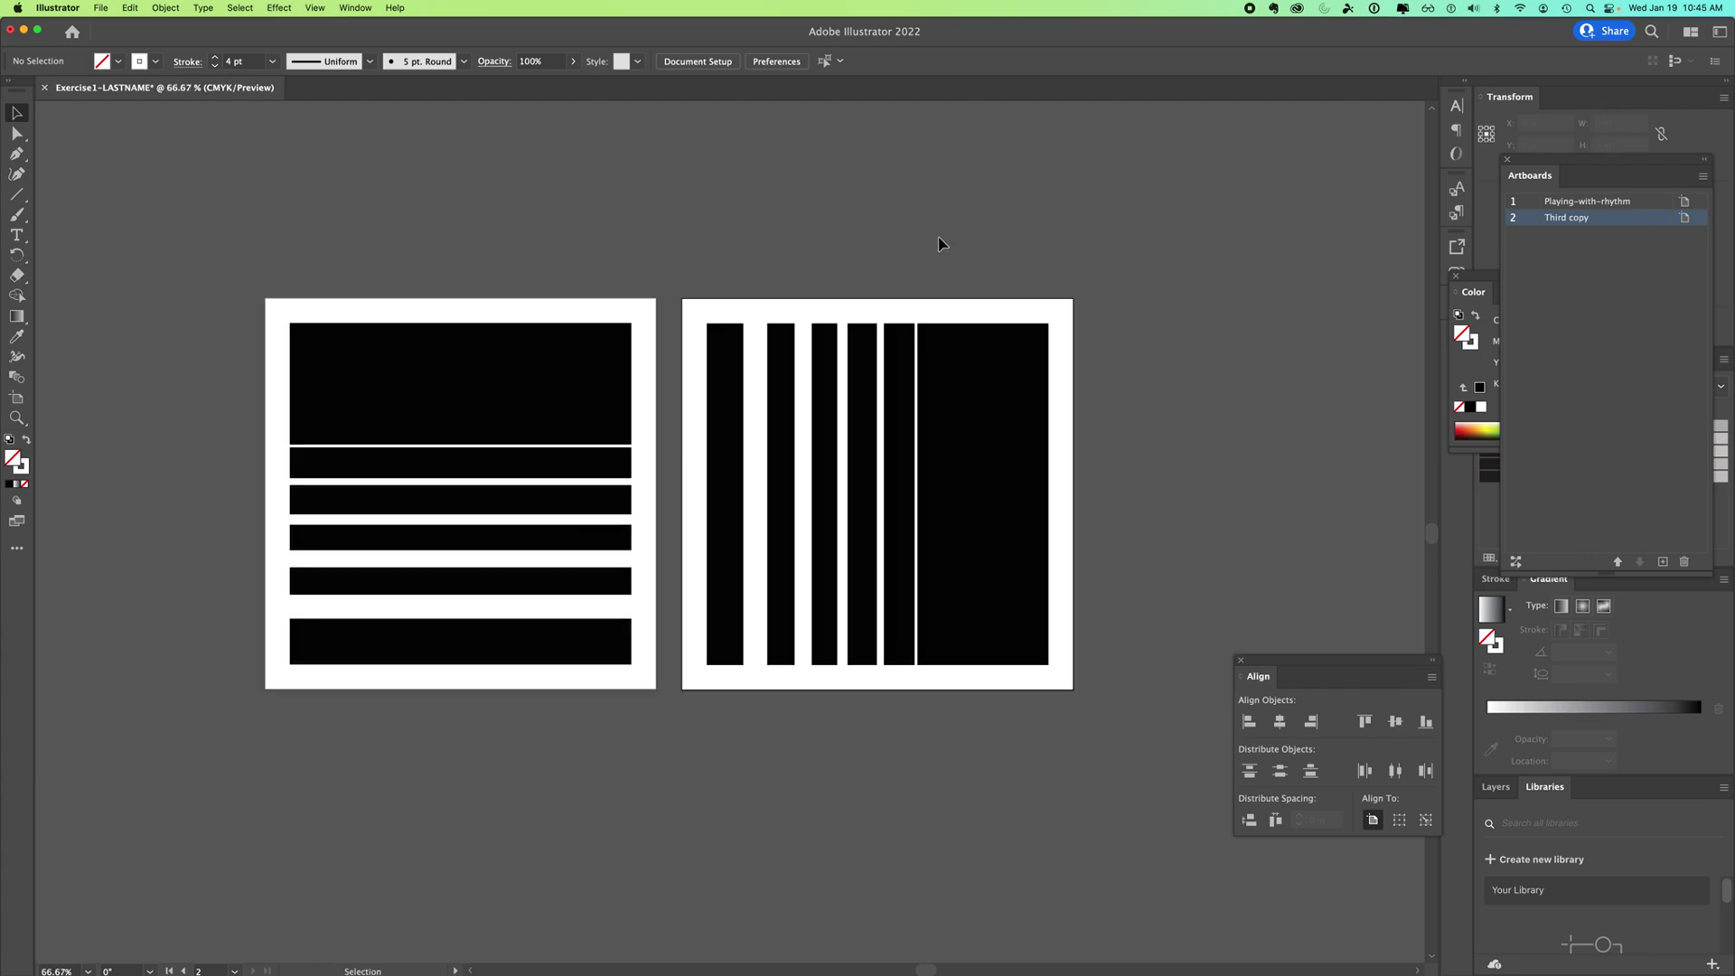
click(918, 366)
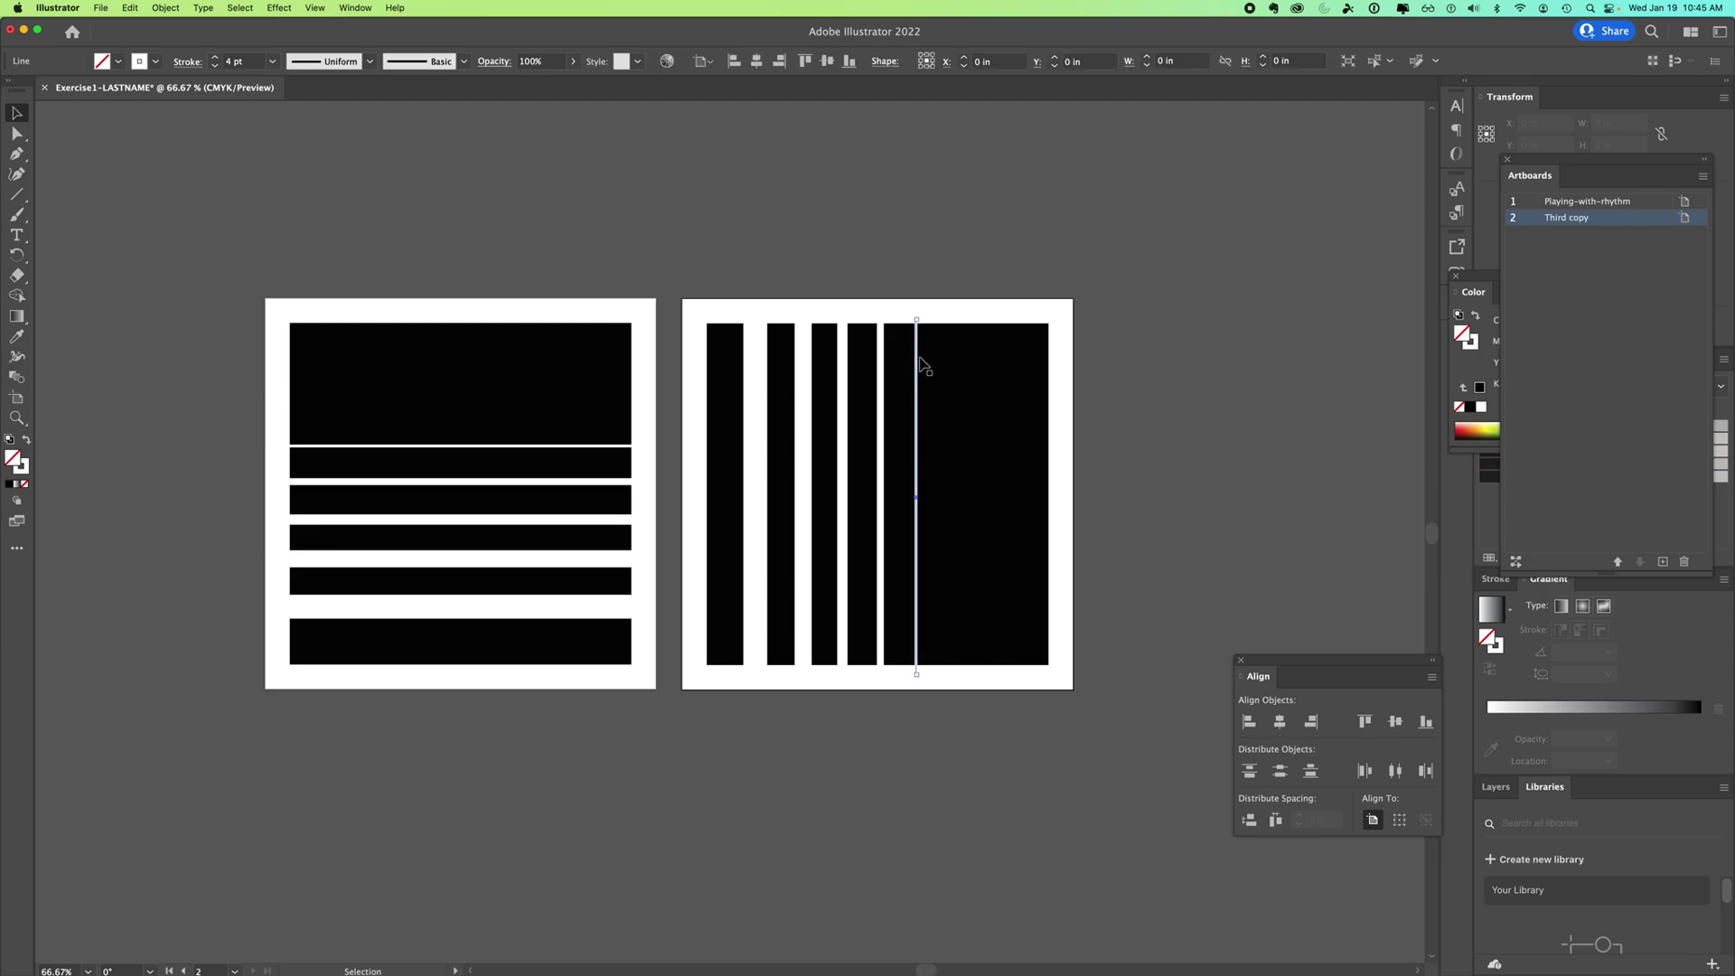
click(880, 391)
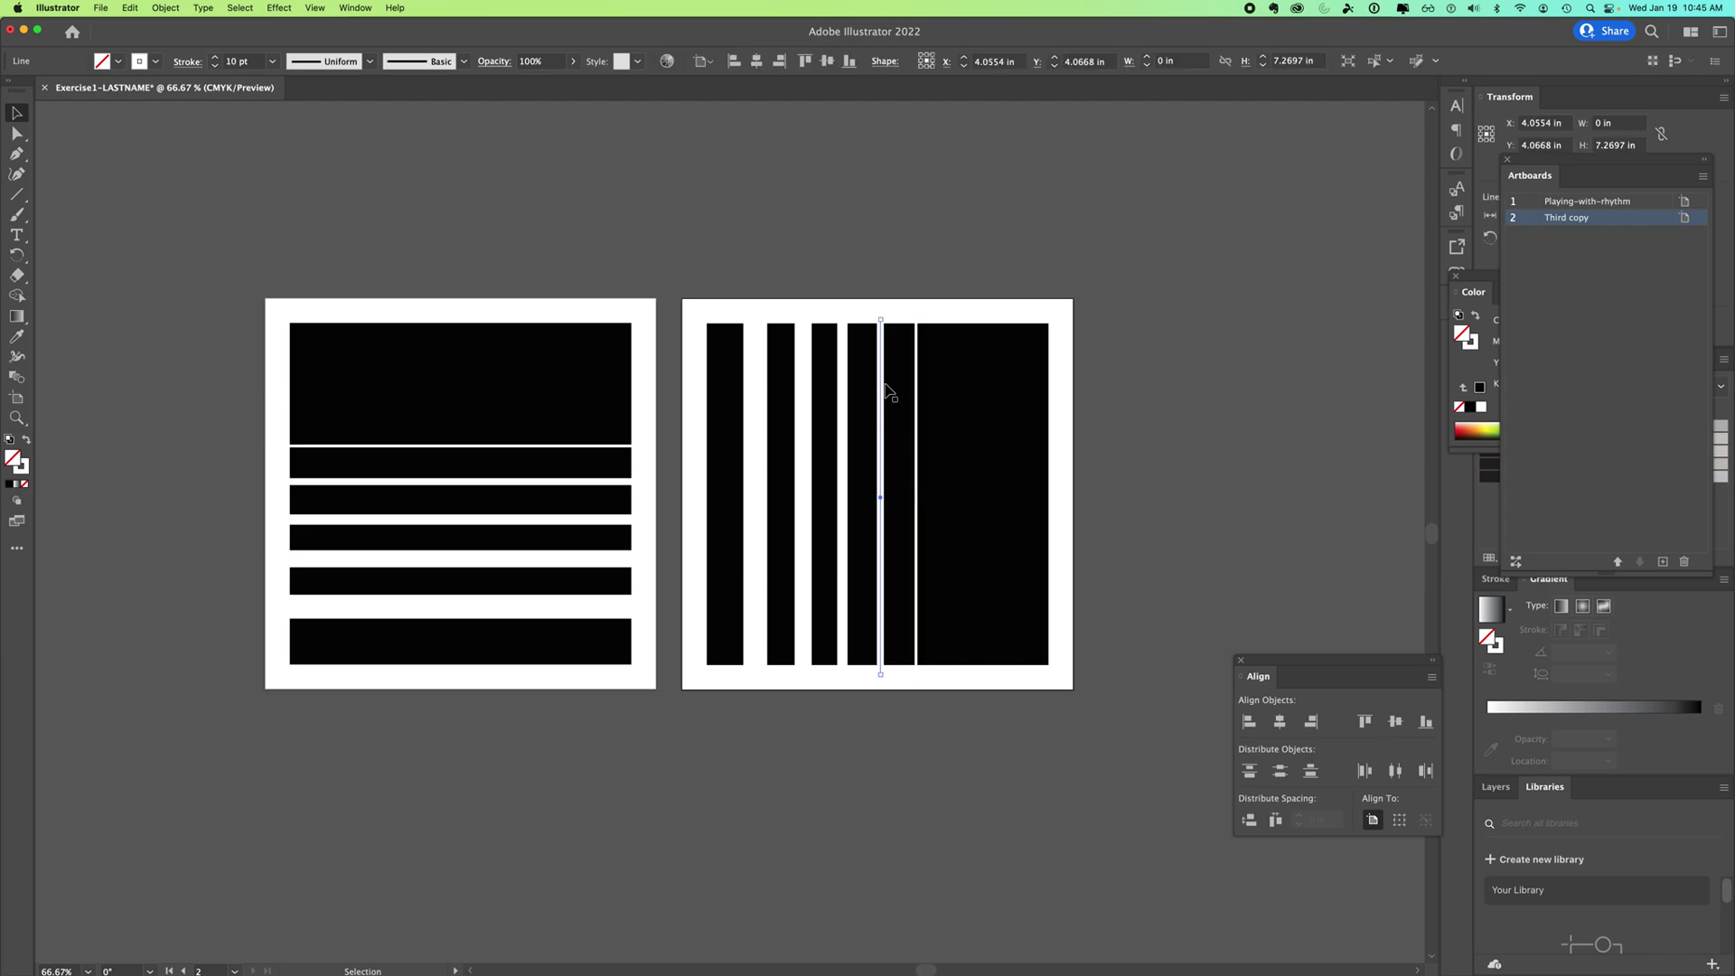
Try the Line Segment and Rectangle tools, then return to Selection and deselect
click(18, 196)
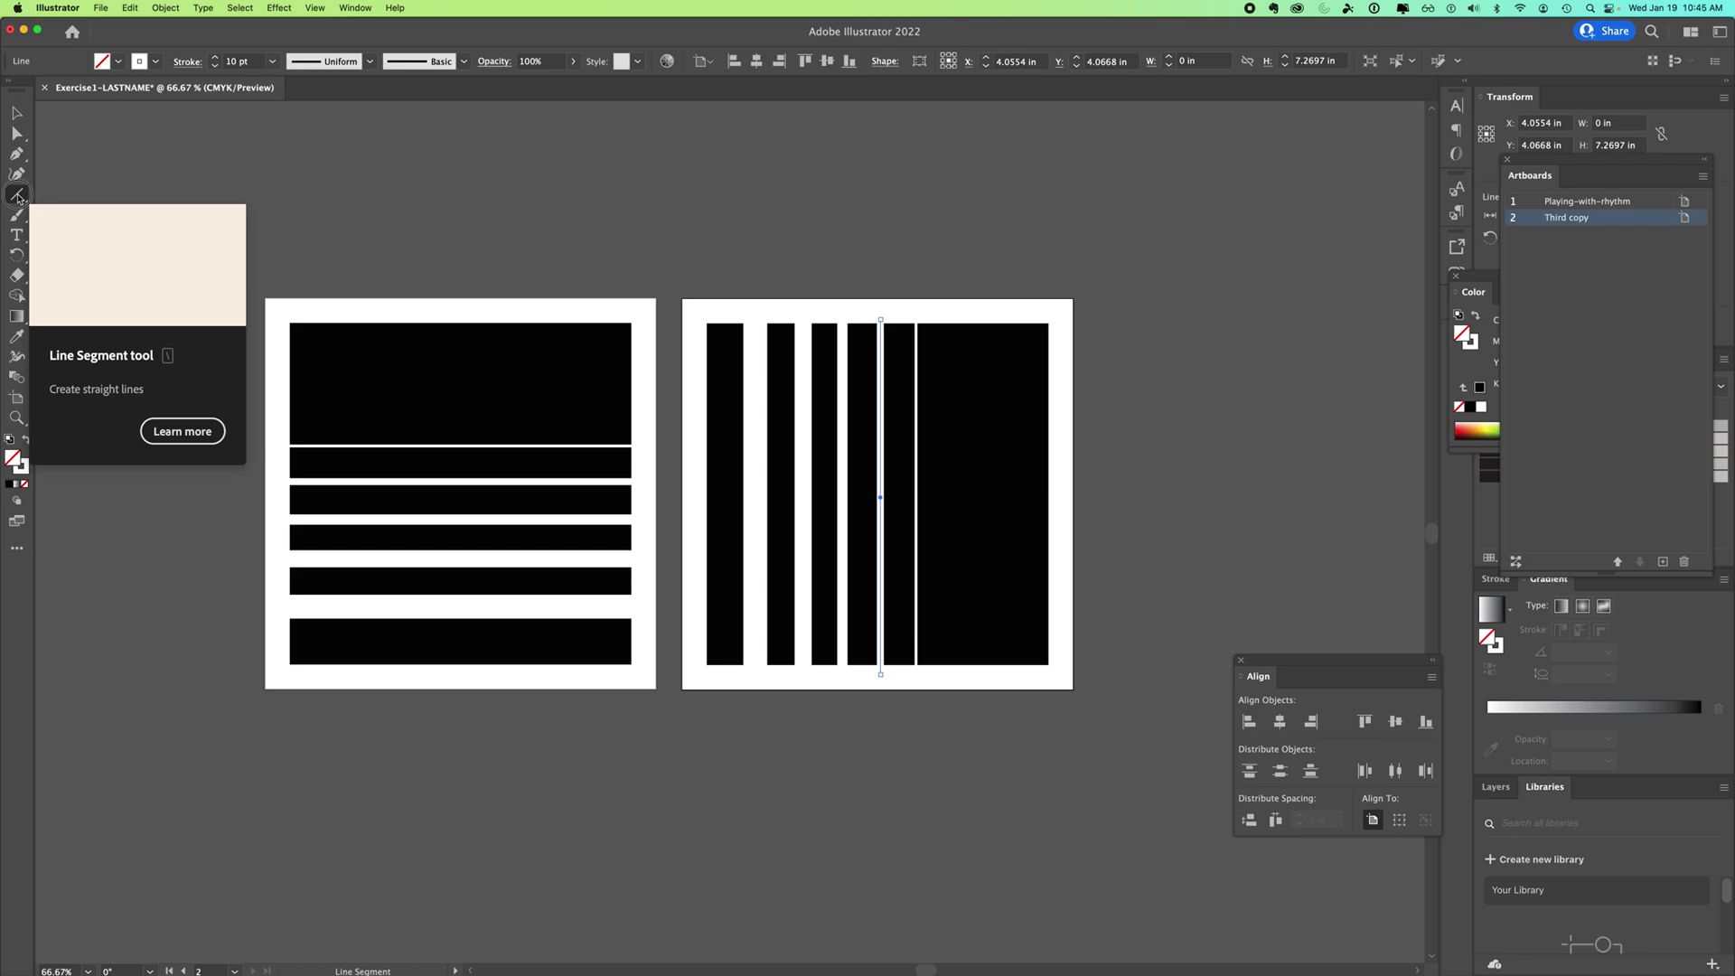
click(19, 196)
click(91, 194)
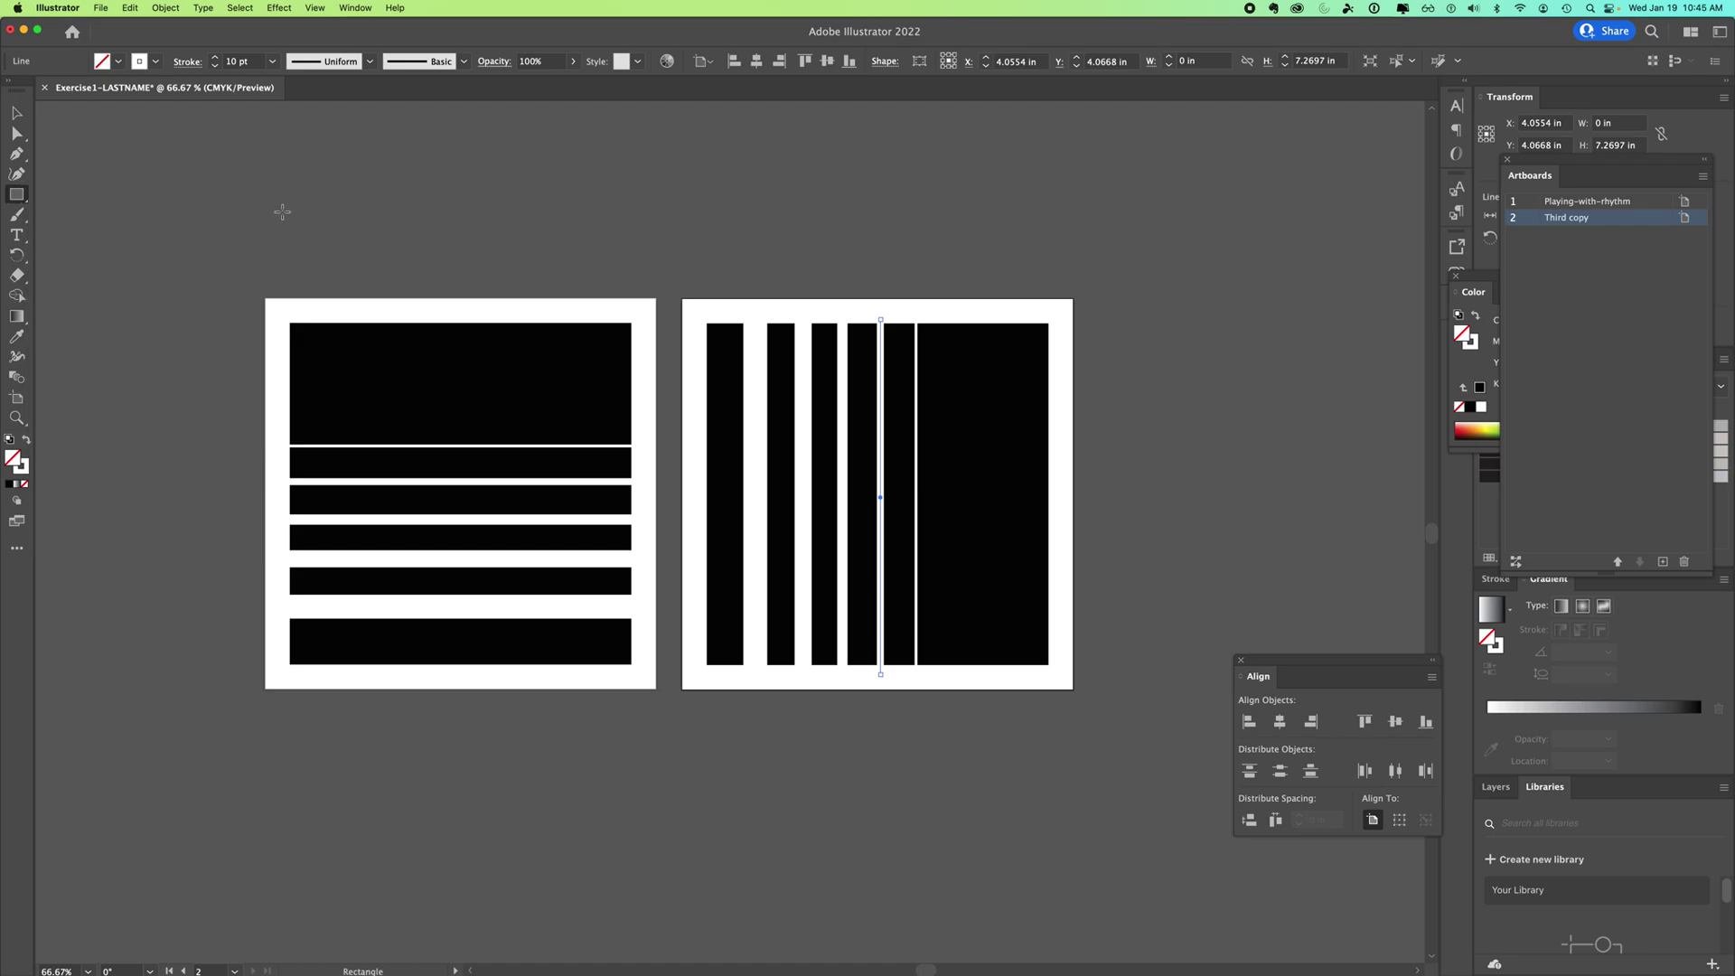
key(v)
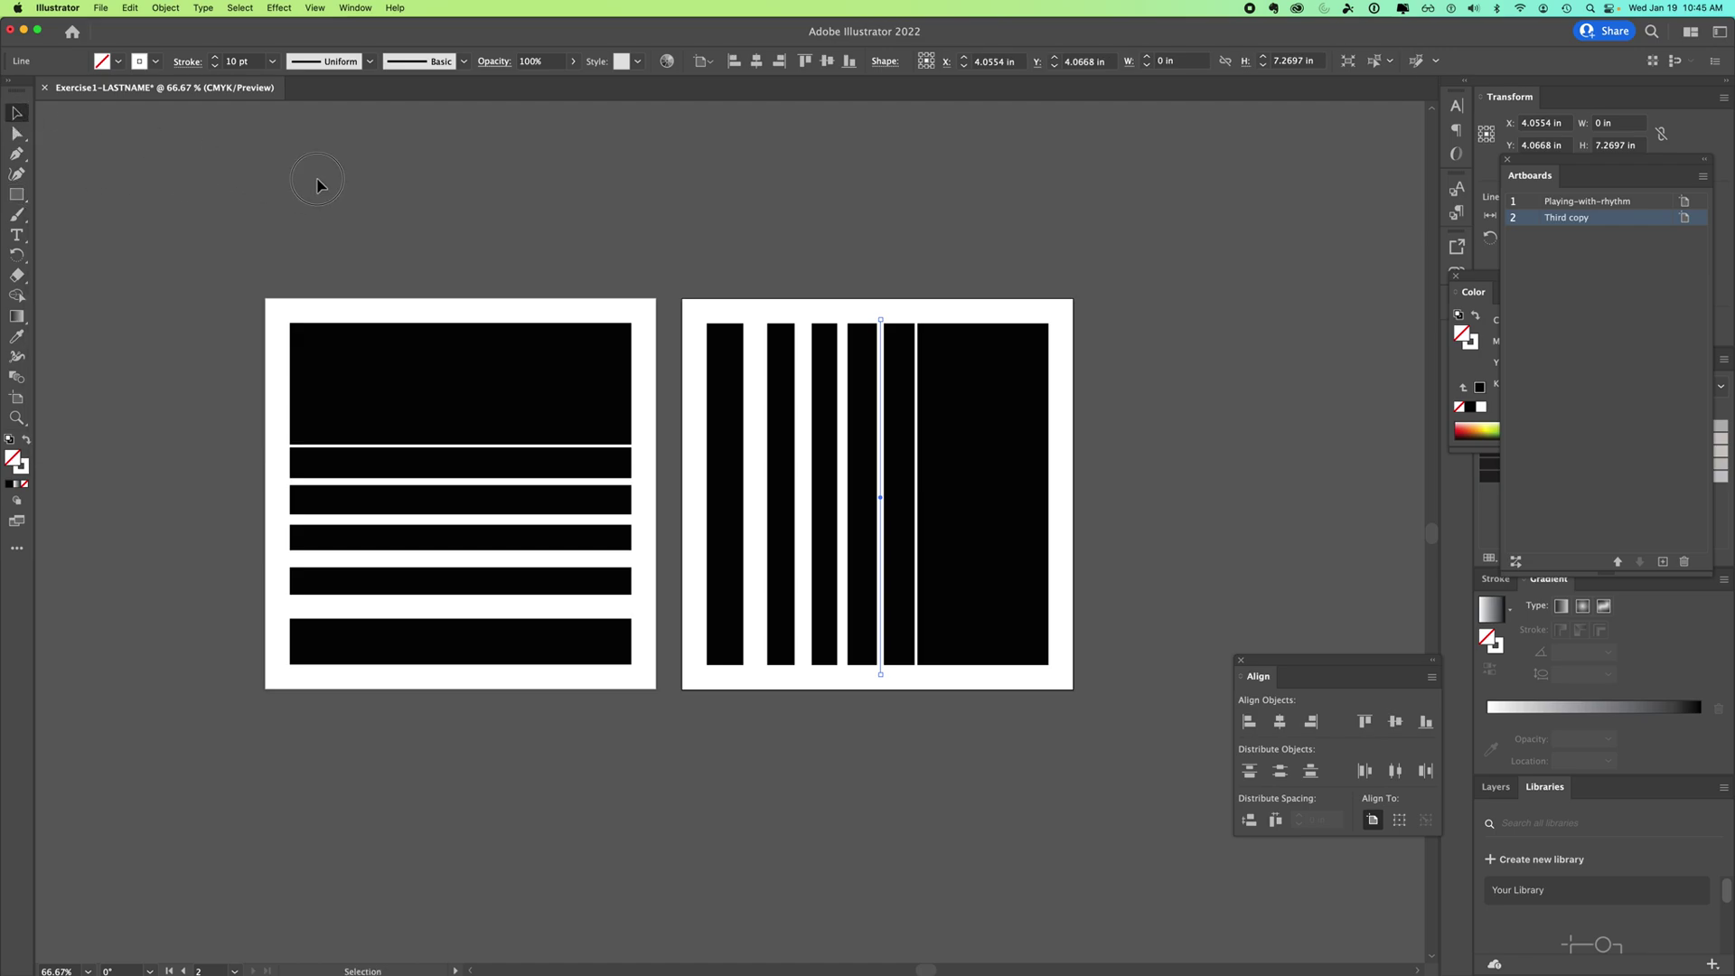
click(832, 305)
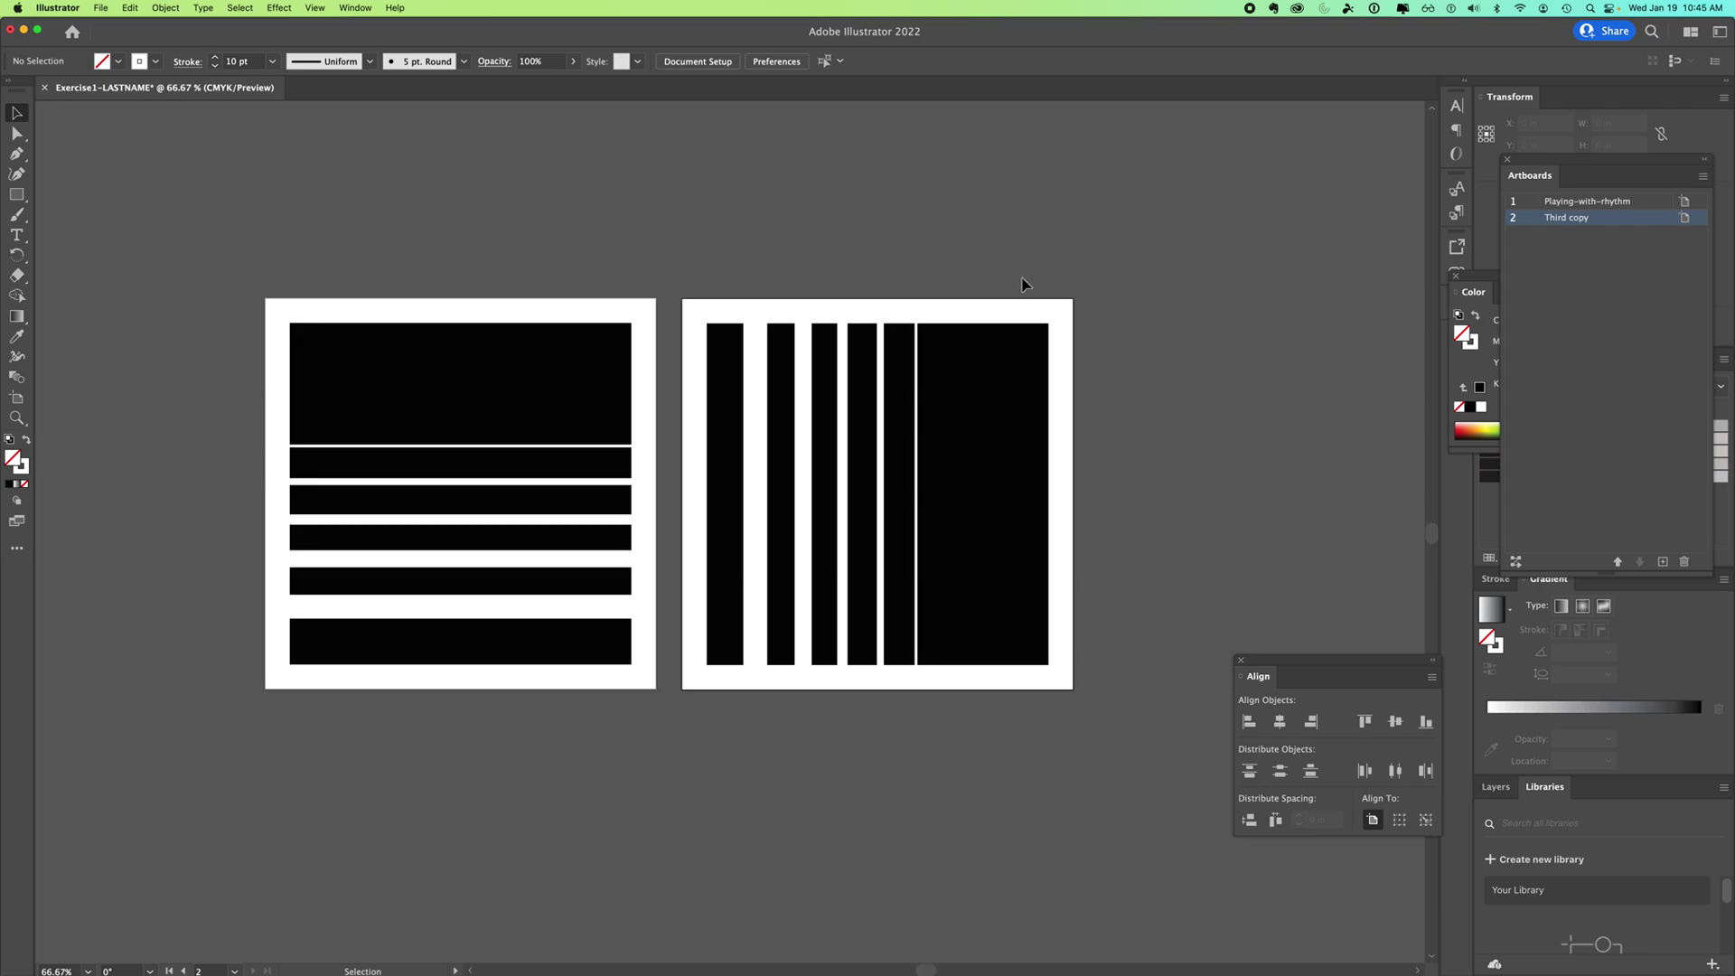